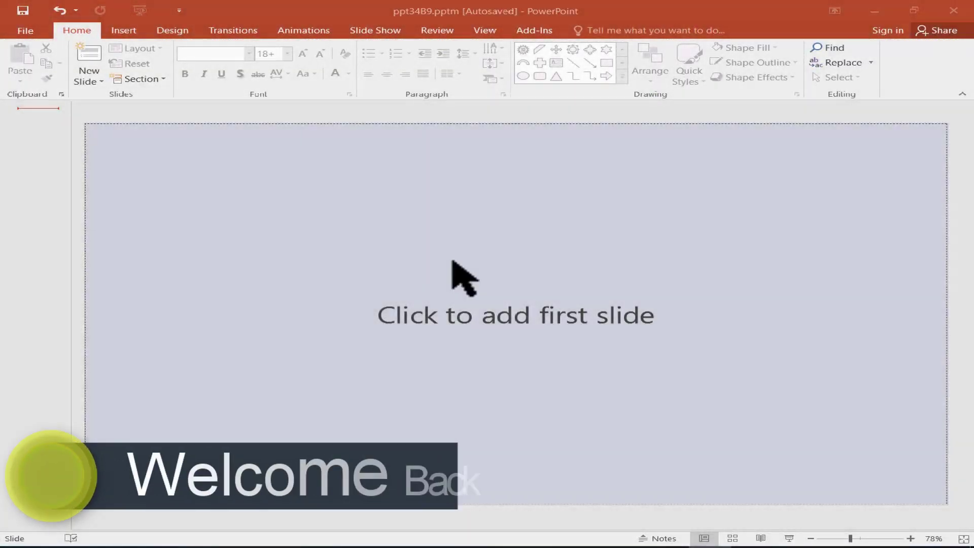
Add the first slide and delete its title and subtitle placeholders.
{"action": "left_click", "coordinate": [498, 324]}
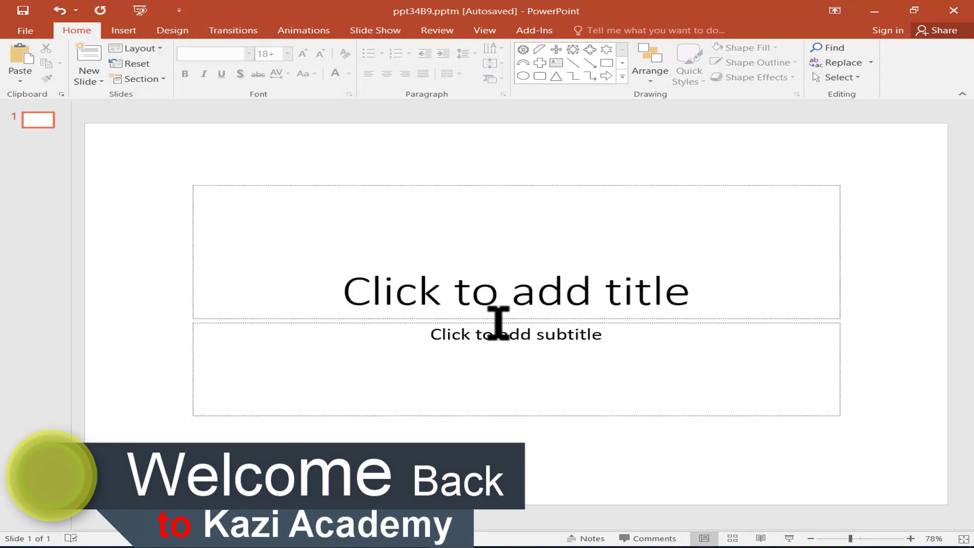
{"action": "left_click", "coordinate": [528, 184]}
{"action": "key", "text": "Delete"}
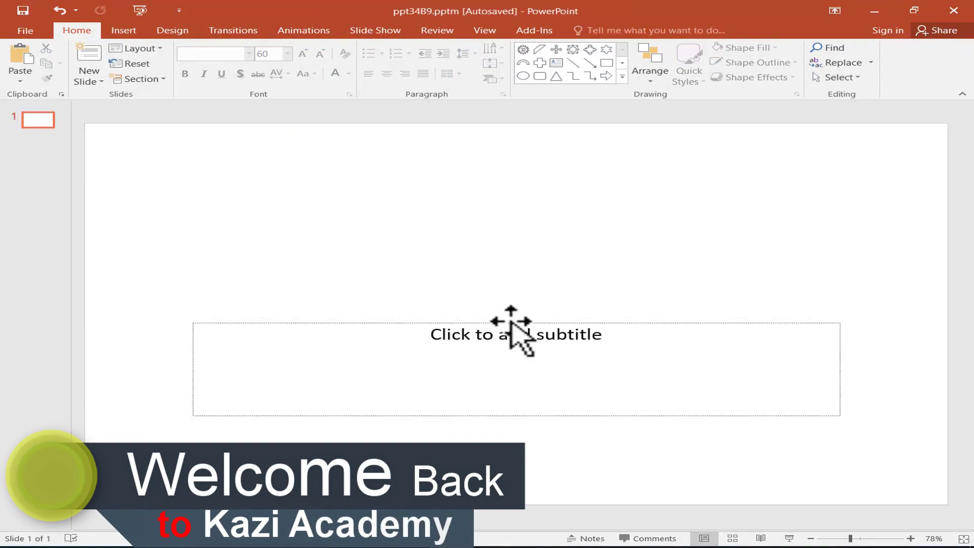
{"action": "left_click", "coordinate": [511, 322]}
{"action": "key", "text": "Delete"}
Give the slide a solid black background fill.
{"action": "left_click", "coordinate": [131, 31]}
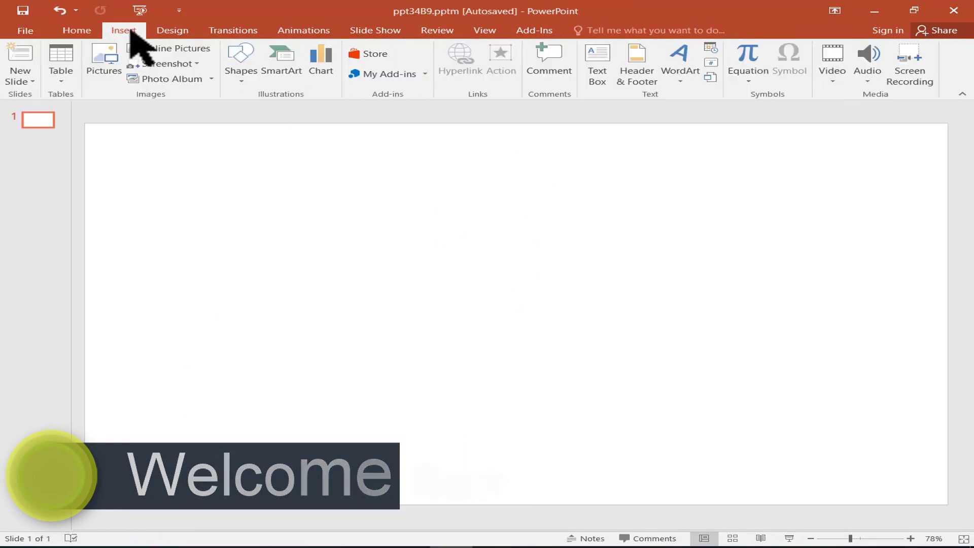
{"action": "left_click", "coordinate": [172, 30]}
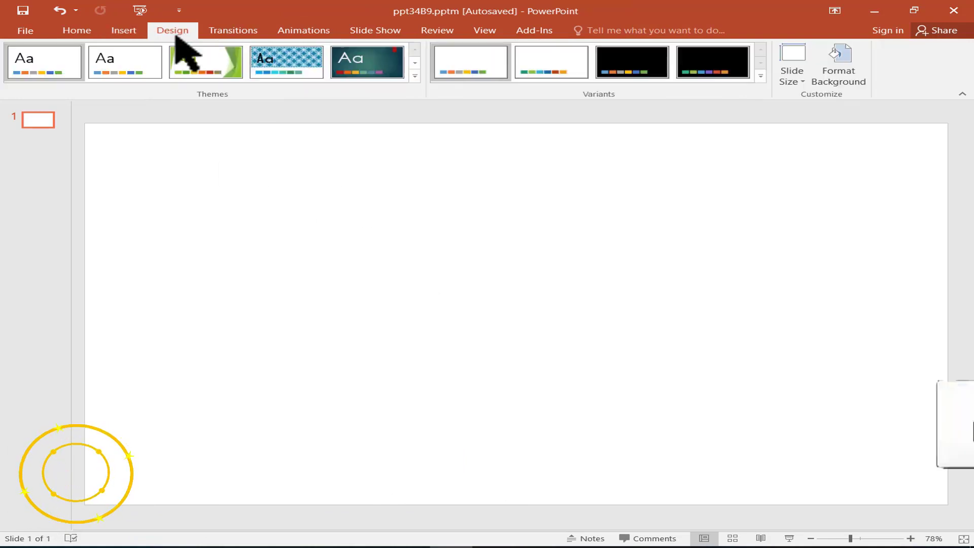
{"action": "left_click", "coordinate": [842, 71]}
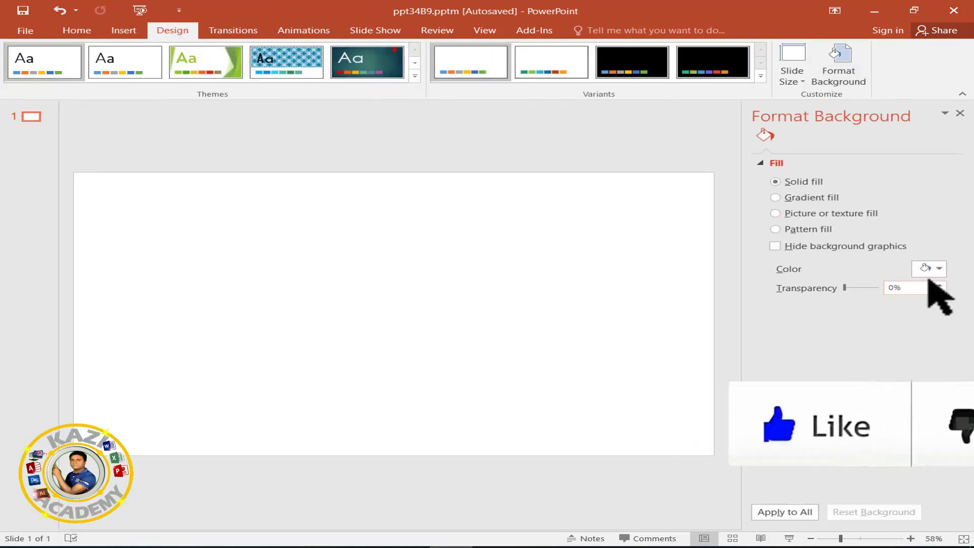
{"action": "left_click", "coordinate": [938, 269]}
{"action": "left_click", "coordinate": [853, 312]}
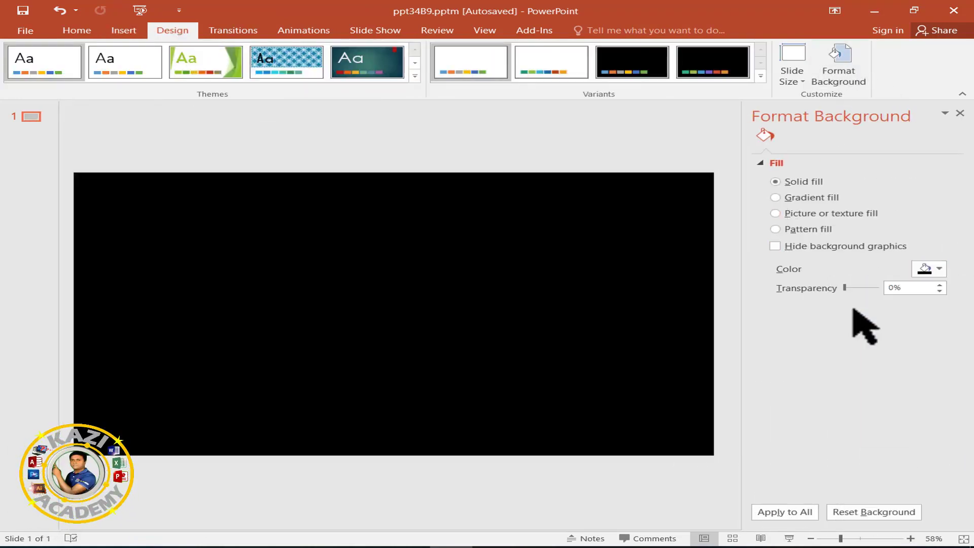
{"action": "left_click", "coordinate": [959, 113]}
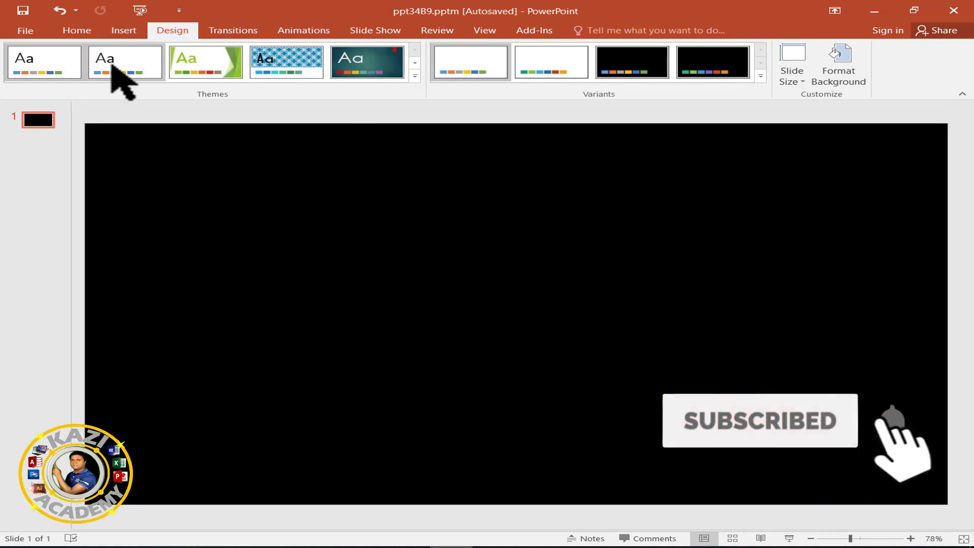
{"action": "left_click", "coordinate": [77, 30]}
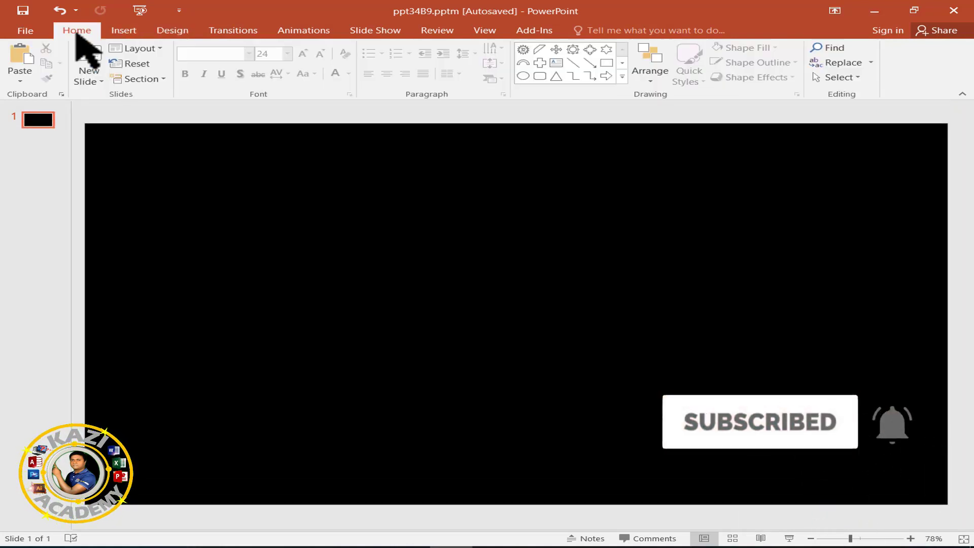
Draw a large plus sign right of centre and make its arms thinner.
{"action": "left_click", "coordinate": [619, 76]}
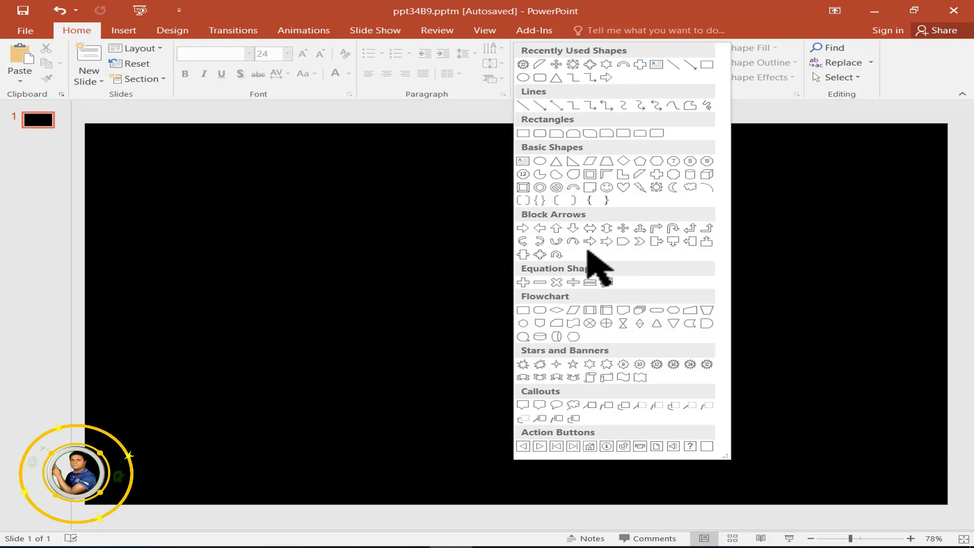
{"action": "left_click", "coordinate": [523, 282]}
{"action": "scroll", "coordinate": [536, 298], "scroll_direction": "down", "scroll_amount": 3}
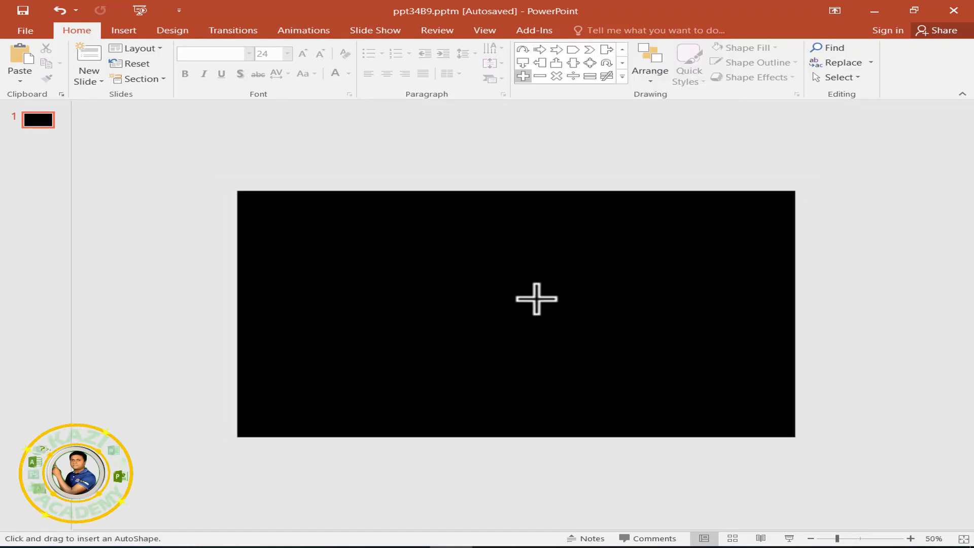
{"action": "left_click_drag", "start_coordinate": [654, 276], "coordinate": [817, 435]}
{"action": "mouse_move", "coordinate": [706, 293]}
{"action": "left_mouse_down"}
{"action": "mouse_move", "coordinate": [729, 304]}
{"action": "mouse_move", "coordinate": [717, 304]}
{"action": "left_mouse_up"}
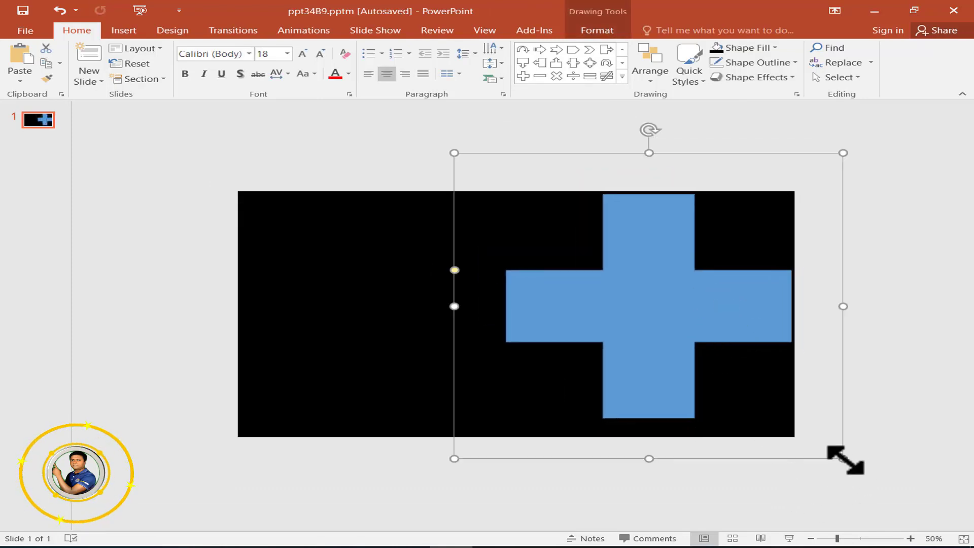
{"action": "left_click_drag", "start_coordinate": [842, 459], "coordinate": [854, 472]}
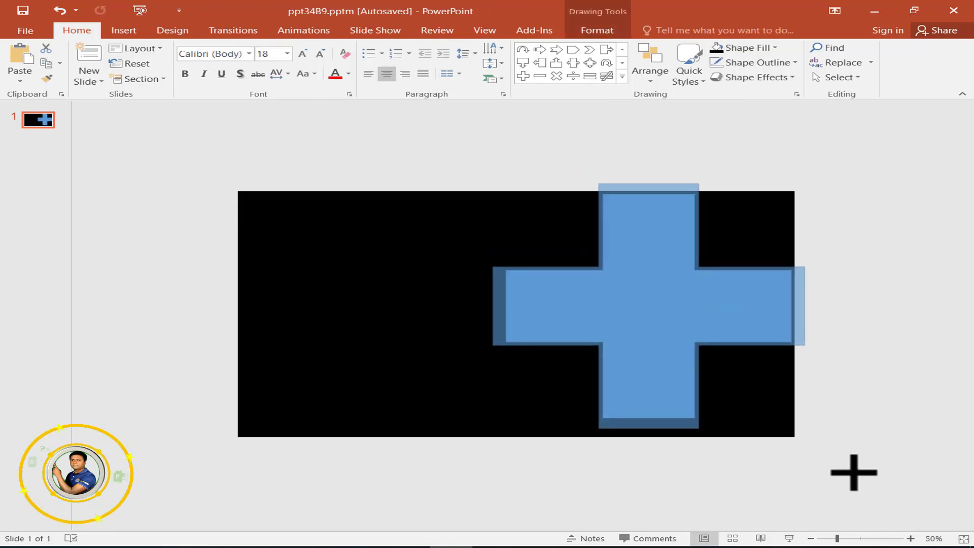
{"action": "left_click_drag", "start_coordinate": [717, 326], "coordinate": [707, 331]}
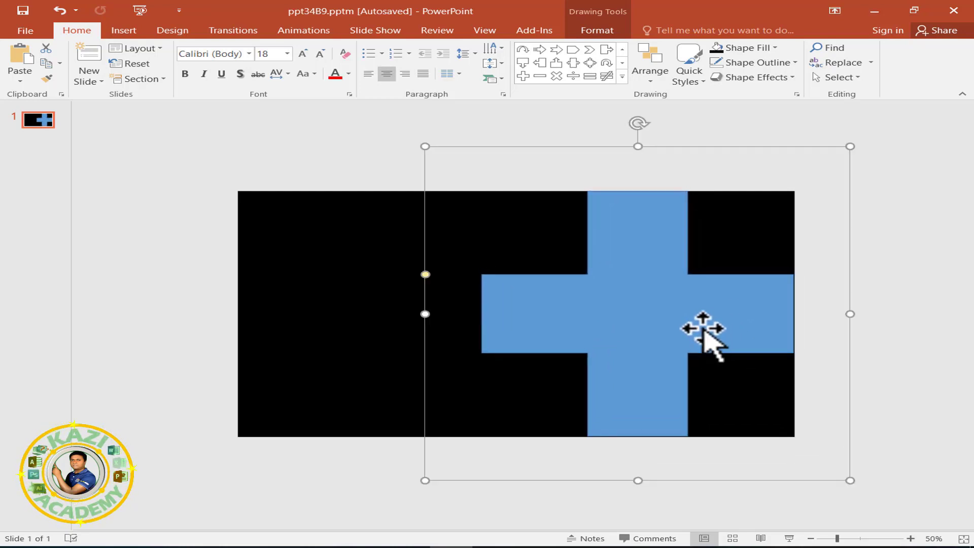
{"action": "left_click_drag", "start_coordinate": [426, 275], "coordinate": [482, 297]}
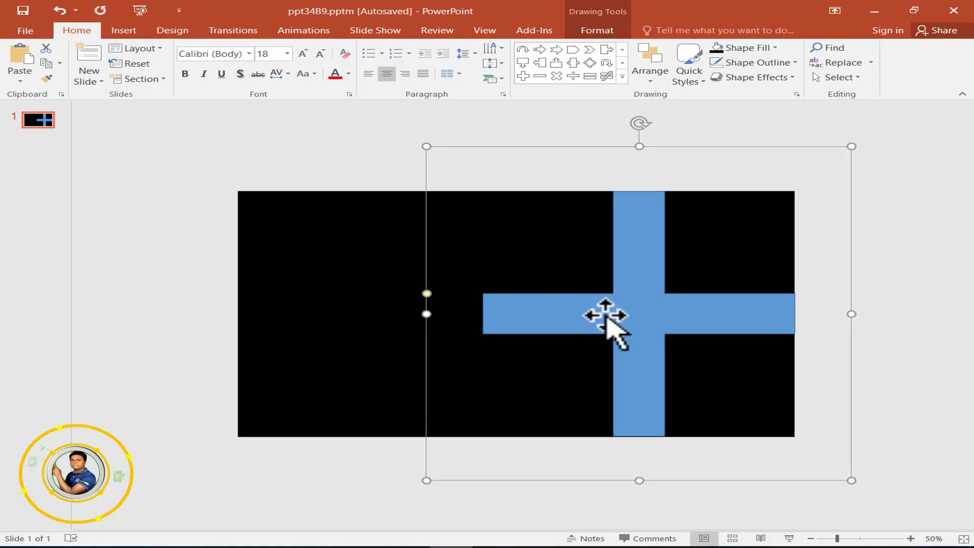
Fill the plus white with no outline and enlarge it to 10.43 inches.
{"action": "left_click", "coordinate": [598, 31]}
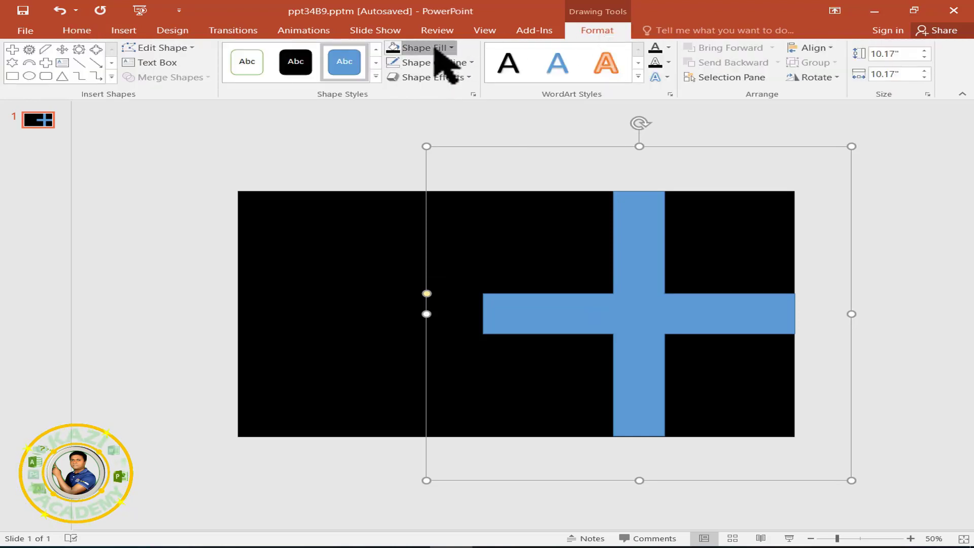
{"action": "left_click", "coordinate": [424, 47]}
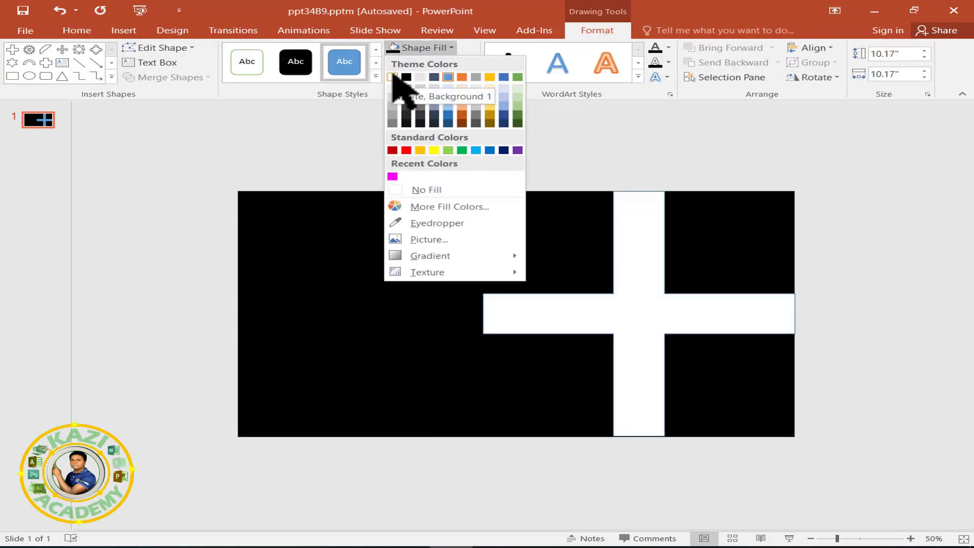
{"action": "left_click", "coordinate": [392, 76]}
{"action": "left_click", "coordinate": [434, 62]}
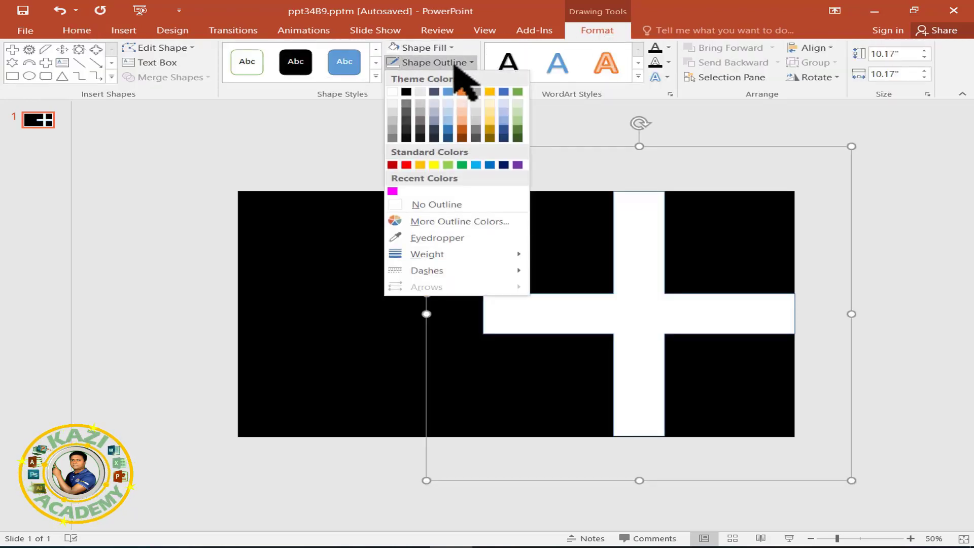
{"action": "left_click", "coordinate": [442, 205]}
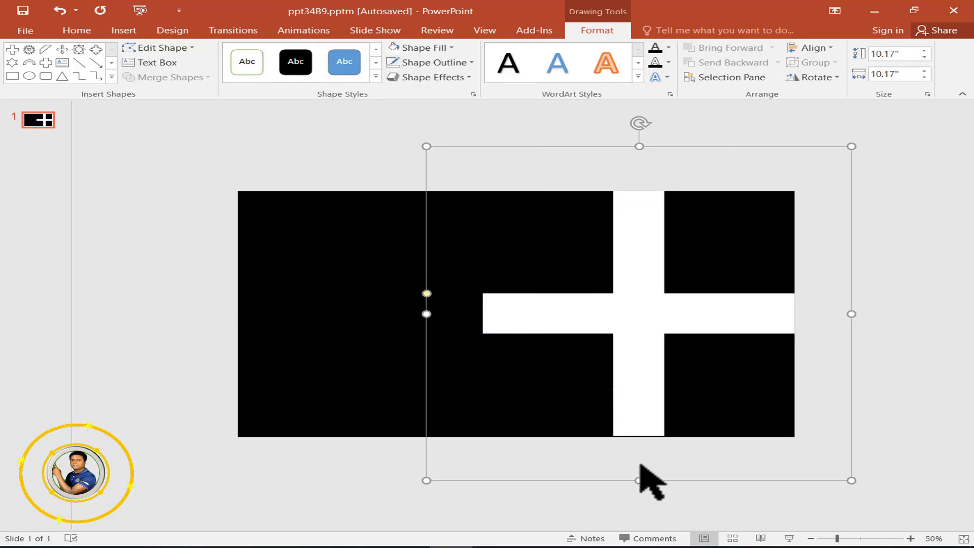
{"action": "left_click_drag", "start_coordinate": [429, 480], "coordinate": [424, 481]}
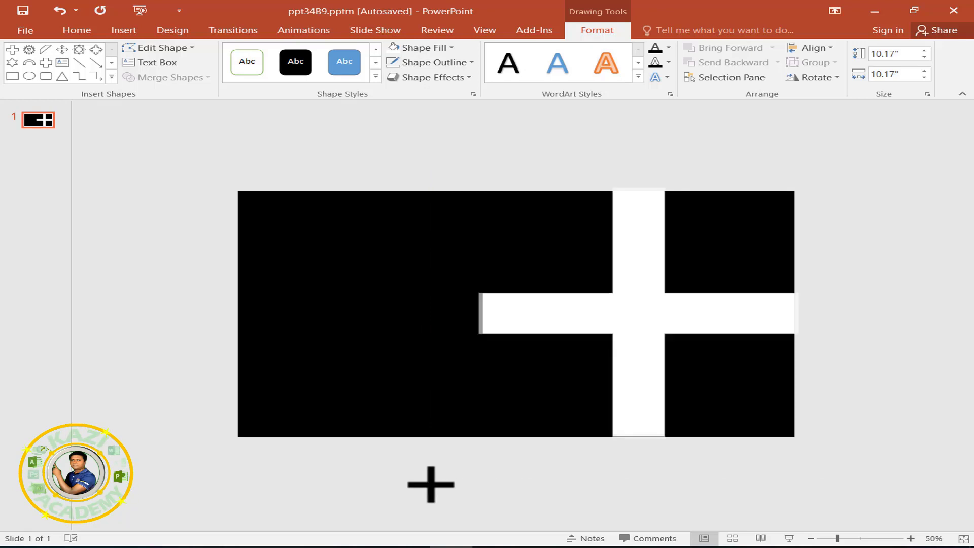
{"action": "left_click_drag", "start_coordinate": [433, 482], "coordinate": [430, 484]}
{"action": "left_click", "coordinate": [930, 235]}
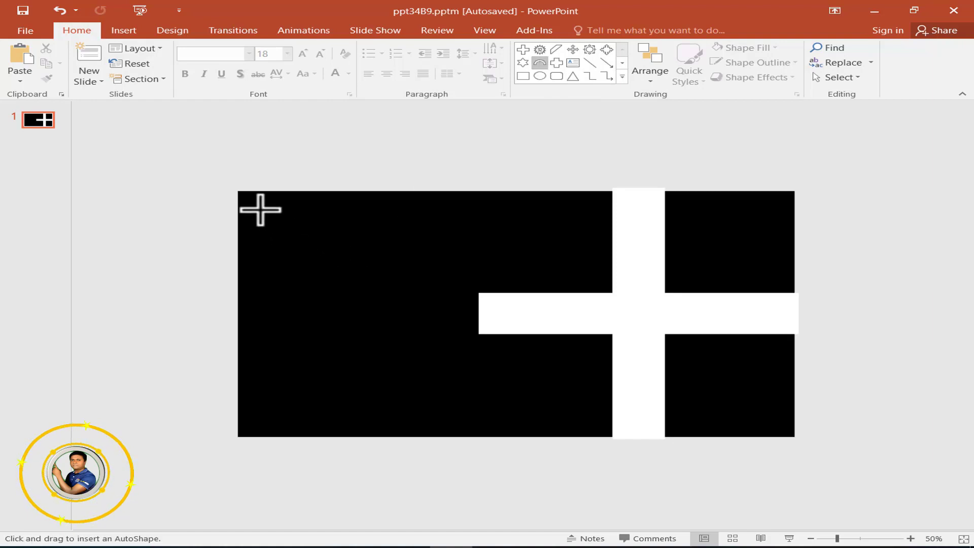
Draw a block arc at the top left with white fill and no outline.
{"action": "left_click_drag", "start_coordinate": [261, 210], "coordinate": [380, 325]}
{"action": "mouse_move", "coordinate": [342, 143]}
{"action": "left_mouse_down"}
{"action": "mouse_move", "coordinate": [466, 235]}
{"action": "mouse_move", "coordinate": [436, 226]}
{"action": "mouse_move", "coordinate": [514, 257]}
{"action": "left_mouse_up"}
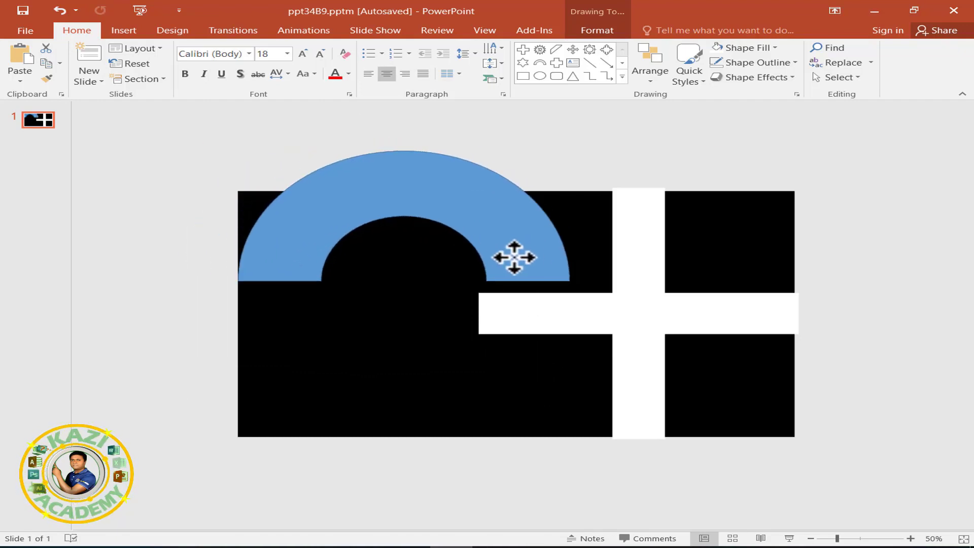
{"action": "left_click", "coordinate": [597, 30]}
{"action": "left_click", "coordinate": [394, 47]}
{"action": "left_click", "coordinate": [434, 62]}
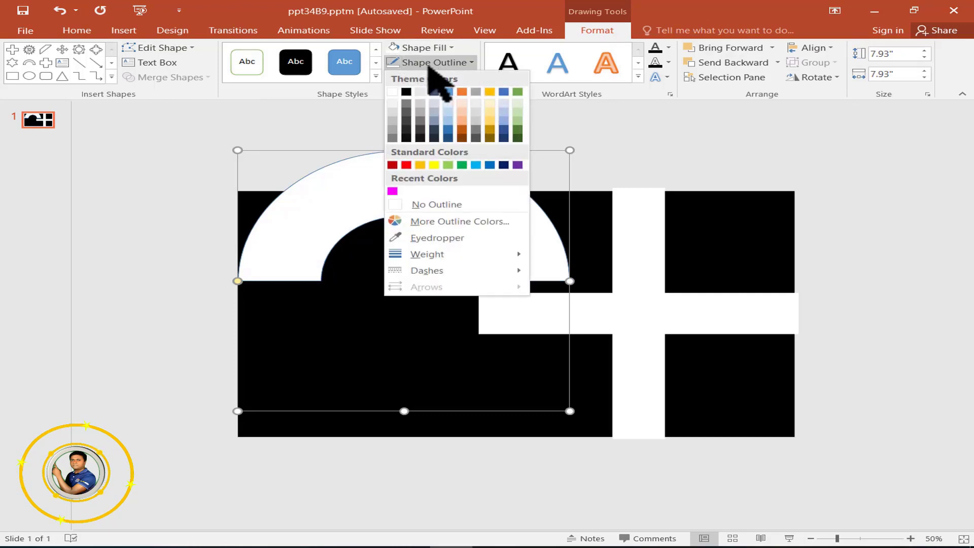
{"action": "left_click", "coordinate": [429, 203]}
Copy the block arc downward and flip the copy vertically.
{"action": "mouse_move", "coordinate": [428, 211]}
{"action": "left_mouse_down"}
{"action": "mouse_move", "coordinate": [430, 350]}
{"action": "mouse_move", "coordinate": [401, 340]}
{"action": "mouse_move", "coordinate": [423, 362]}
{"action": "left_mouse_up"}
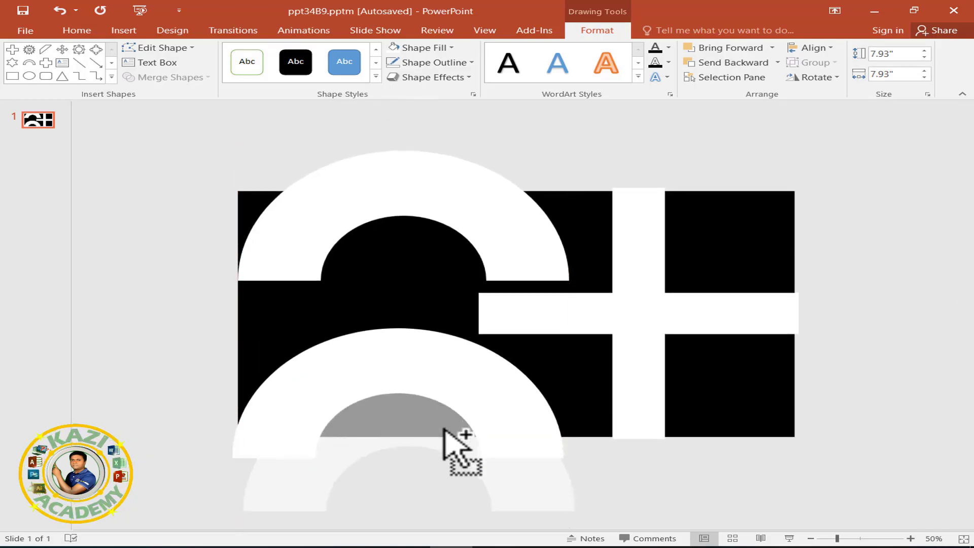
{"action": "left_click_drag", "start_coordinate": [422, 362], "coordinate": [457, 446]}
{"action": "left_click", "coordinate": [816, 77]}
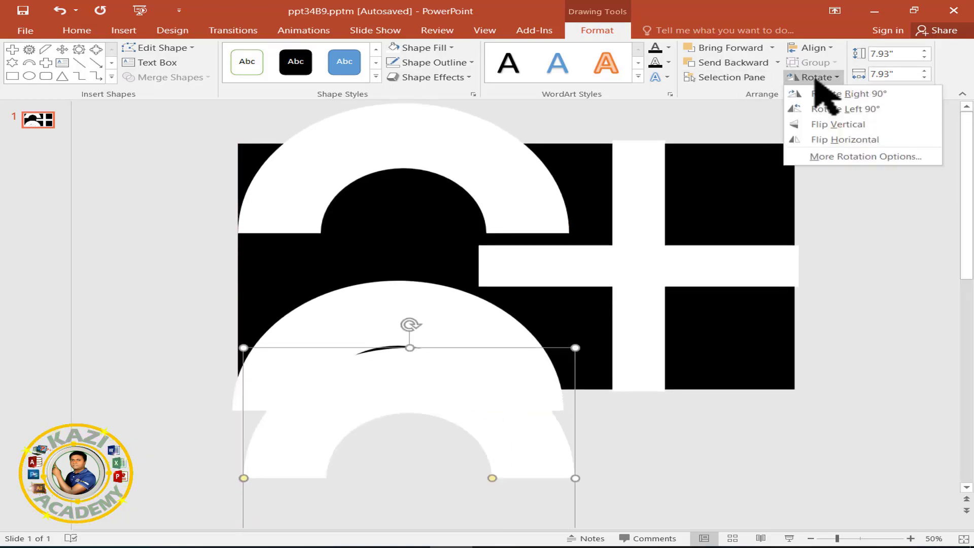
{"action": "left_click", "coordinate": [832, 124]}
{"action": "left_click_drag", "start_coordinate": [456, 413], "coordinate": [497, 440]}
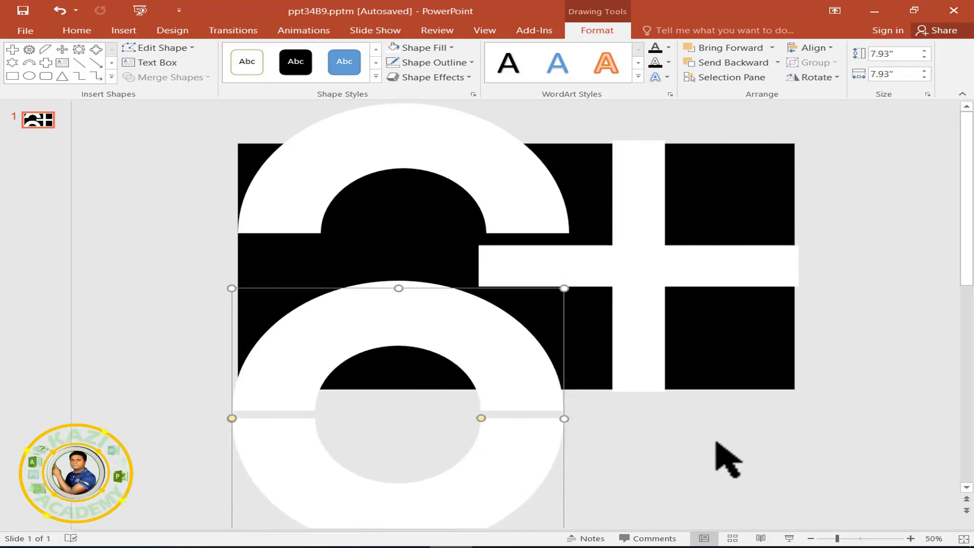
Thicken the plus sign's arms using its adjustment handle.
{"action": "left_click", "coordinate": [642, 263]}
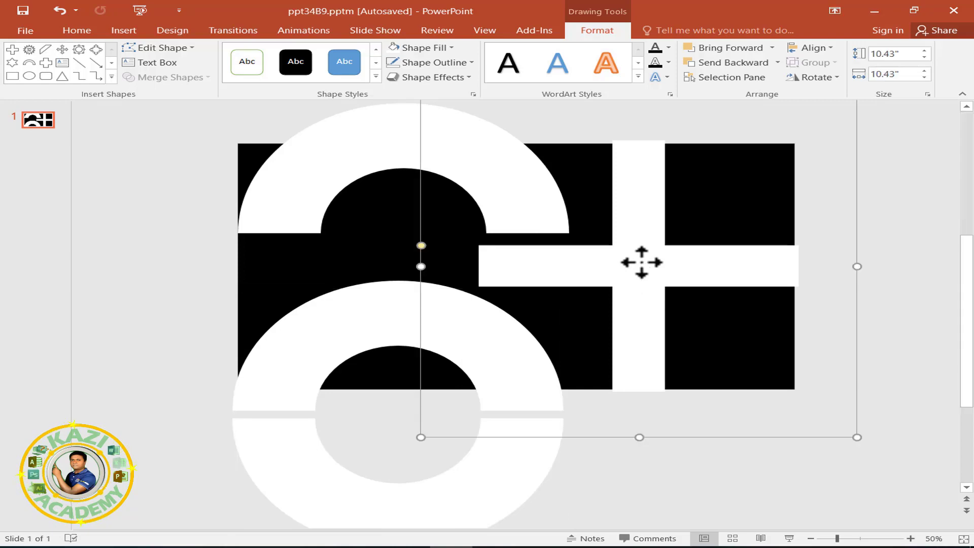
{"action": "left_click_drag", "start_coordinate": [422, 246], "coordinate": [422, 236]}
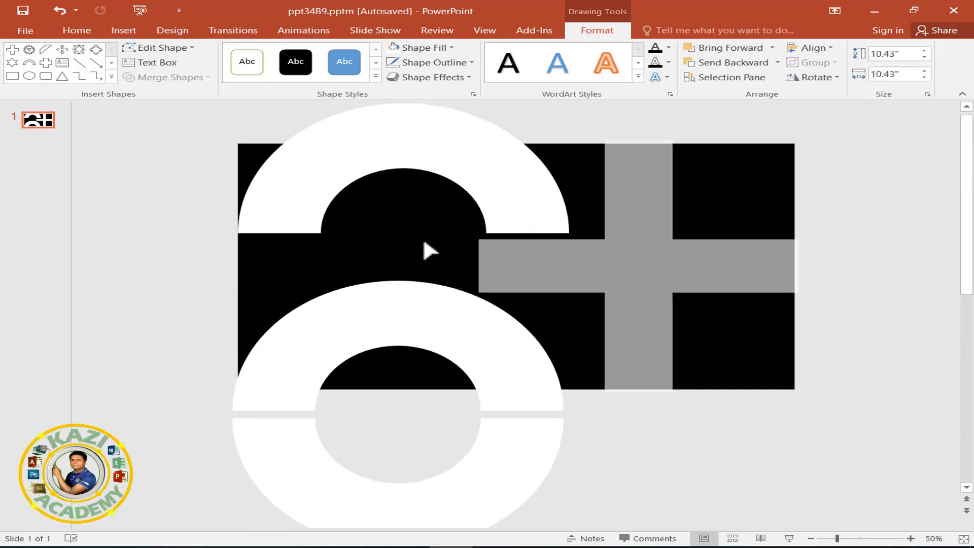
{"action": "left_click", "coordinate": [891, 322]}
Duplicate both arcs and the plus sign off to the upper left.
{"action": "scroll", "coordinate": [236, 178], "scroll_direction": "down", "scroll_amount": 2}
{"action": "left_click_drag", "start_coordinate": [195, 157], "coordinate": [943, 525]}
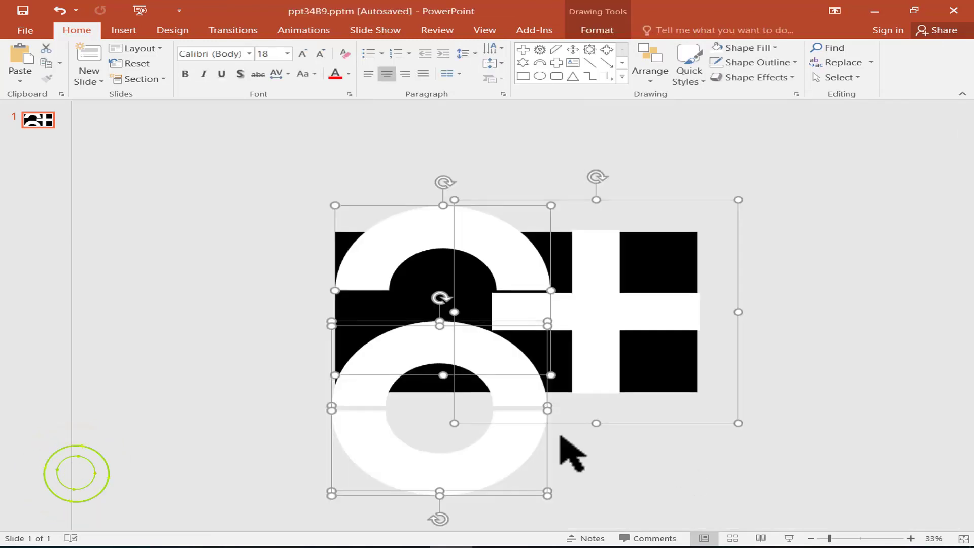
{"action": "left_click_drag", "start_coordinate": [519, 437], "coordinate": [223, 311]}
{"action": "left_click", "coordinate": [751, 472]}
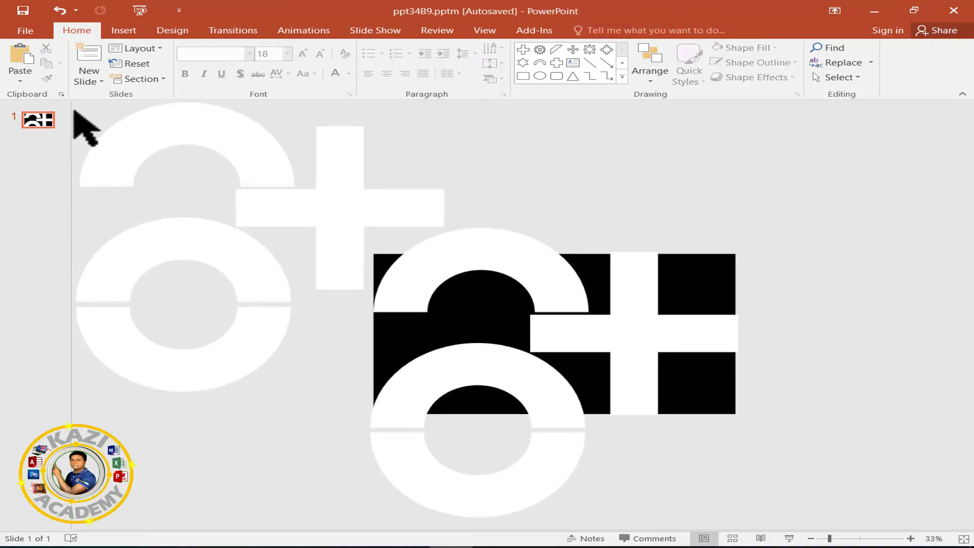
Select all the white letter shapes and group them into one object.
{"action": "scroll", "coordinate": [74, 111], "scroll_direction": "down", "scroll_amount": 2}
{"action": "scroll", "coordinate": [302, 221], "scroll_direction": "down", "scroll_amount": 1}
{"action": "left_click_drag", "start_coordinate": [247, 181], "coordinate": [901, 482]}
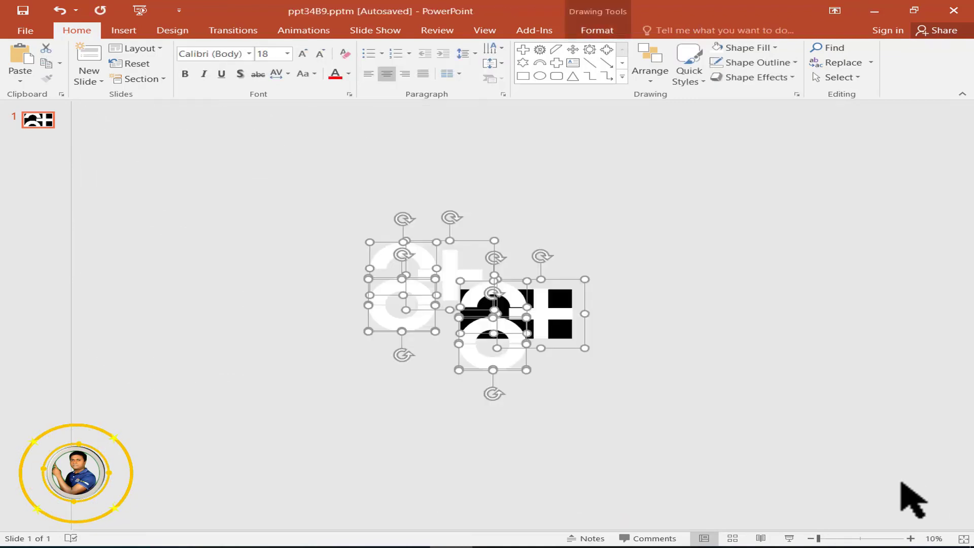
{"action": "right_click", "coordinate": [548, 314]}
{"action": "mouse_move", "coordinate": [586, 391]}
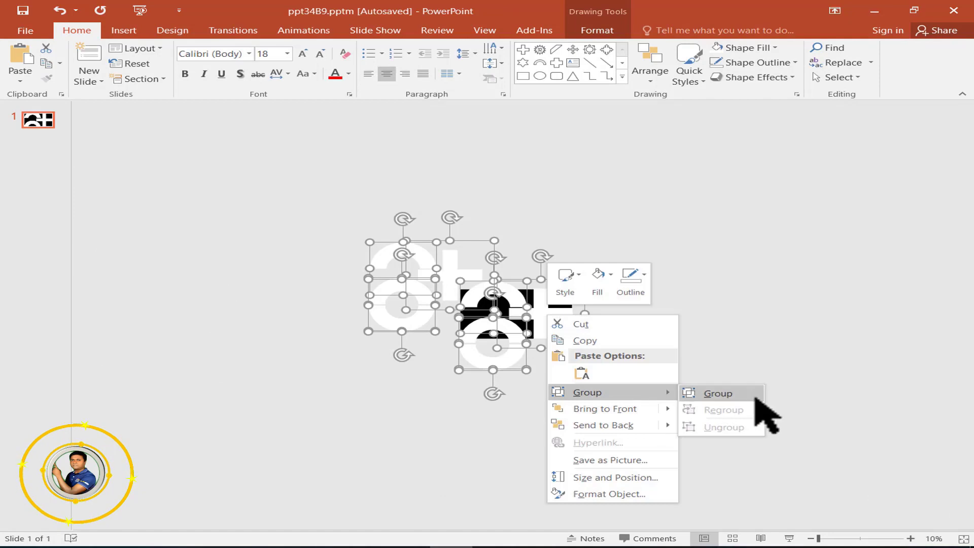
{"action": "left_click", "coordinate": [755, 397]}
{"action": "left_click", "coordinate": [759, 397]}
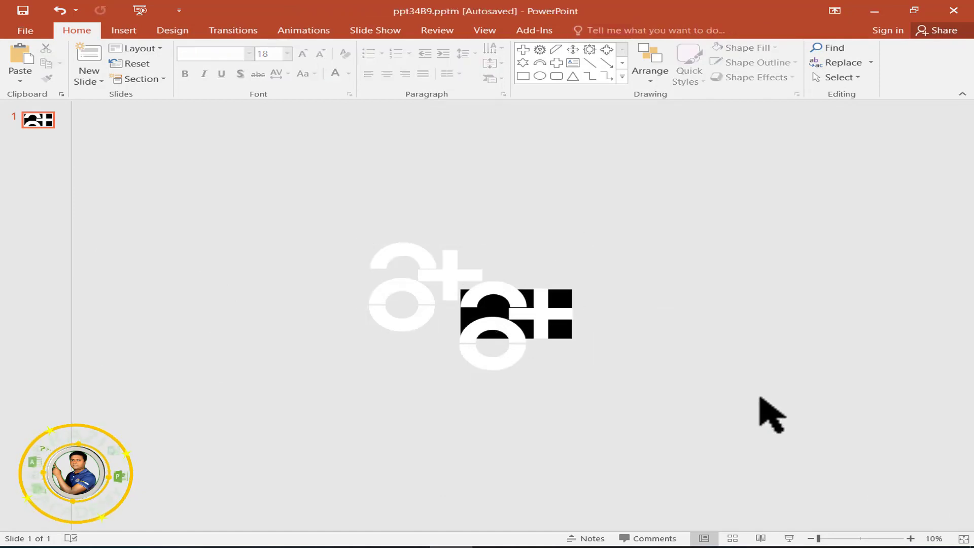
{"action": "left_click", "coordinate": [127, 30]}
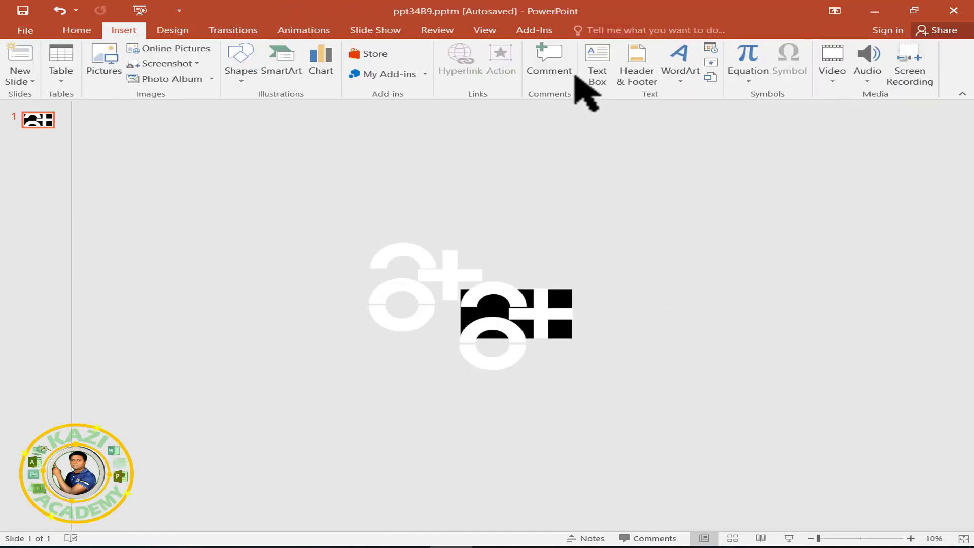
Draw a black, outline-free text box rectangle over the right-hand letter shapes.
{"action": "left_click", "coordinate": [597, 63]}
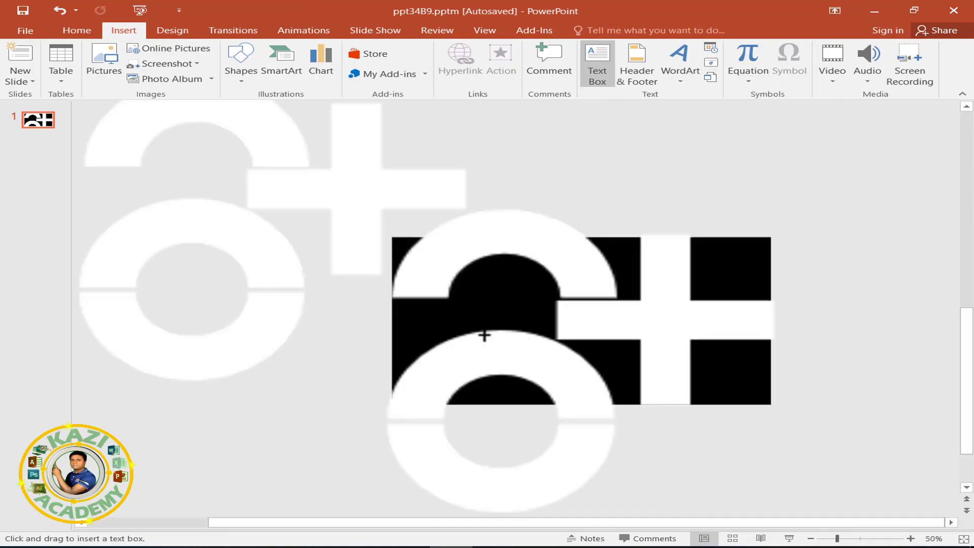
{"action": "scroll", "coordinate": [482, 333], "scroll_direction": "up", "scroll_amount": 3}
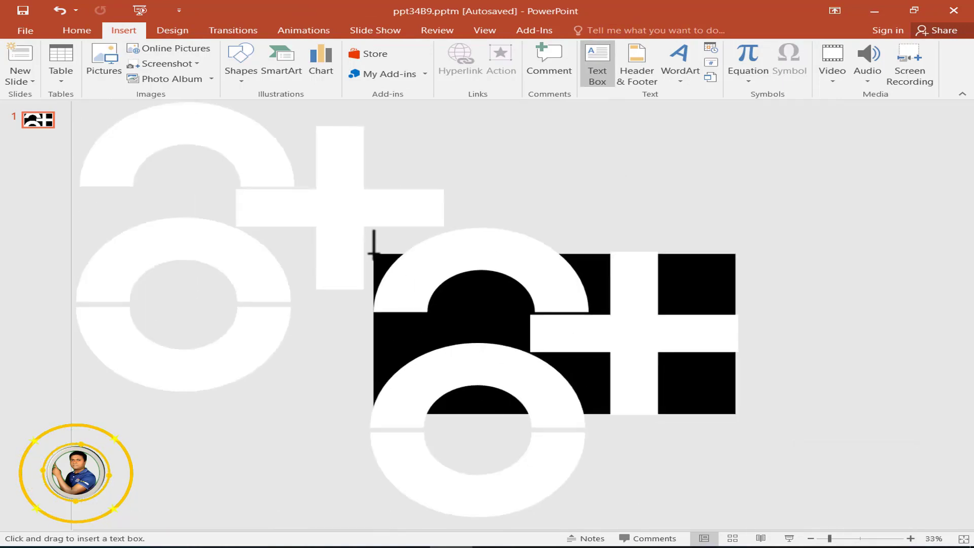
{"action": "mouse_move", "coordinate": [542, 376]}
{"action": "left_mouse_down"}
{"action": "mouse_move", "coordinate": [694, 414]}
{"action": "mouse_move", "coordinate": [739, 414]}
{"action": "left_mouse_up"}
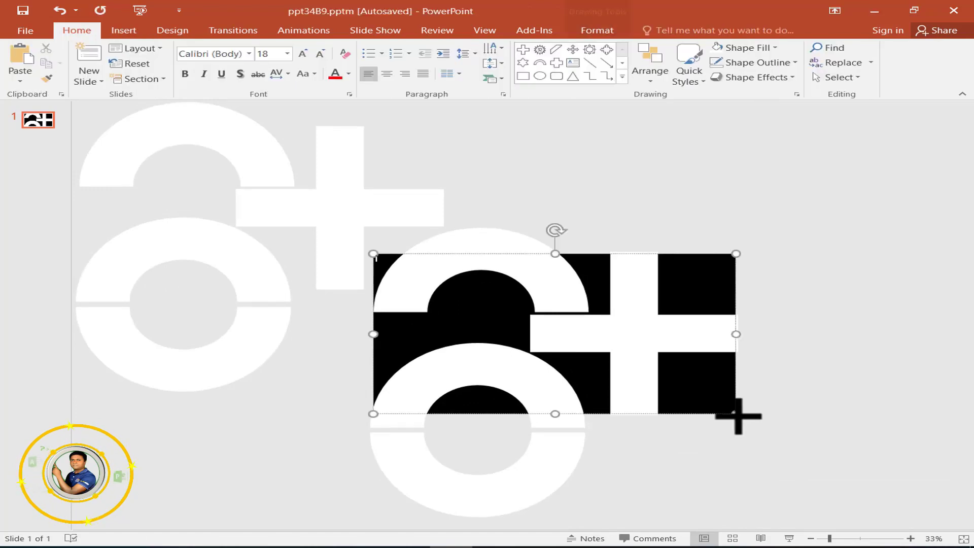
{"action": "left_click", "coordinate": [597, 31]}
{"action": "left_click", "coordinate": [441, 47]}
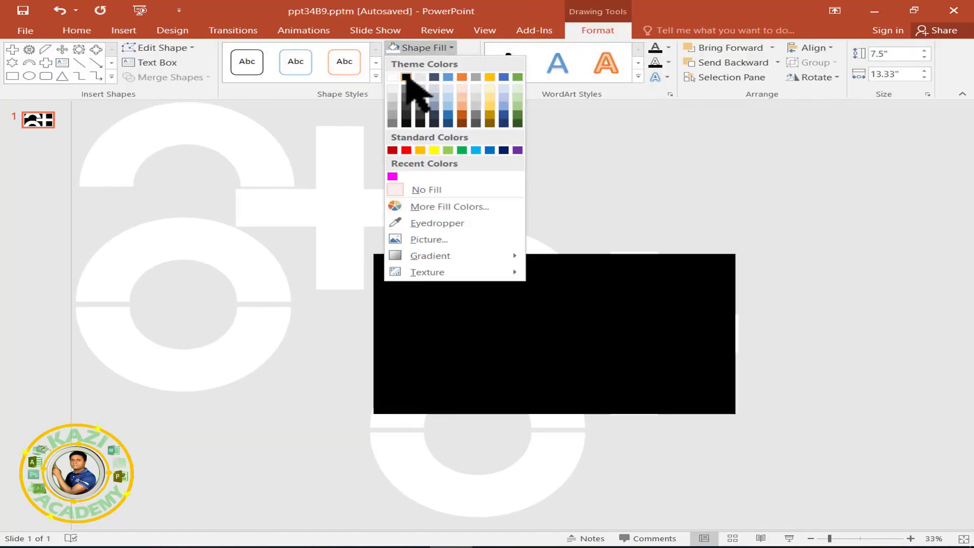
{"action": "left_click", "coordinate": [400, 77]}
{"action": "left_click", "coordinate": [421, 62]}
{"action": "left_click", "coordinate": [435, 202]}
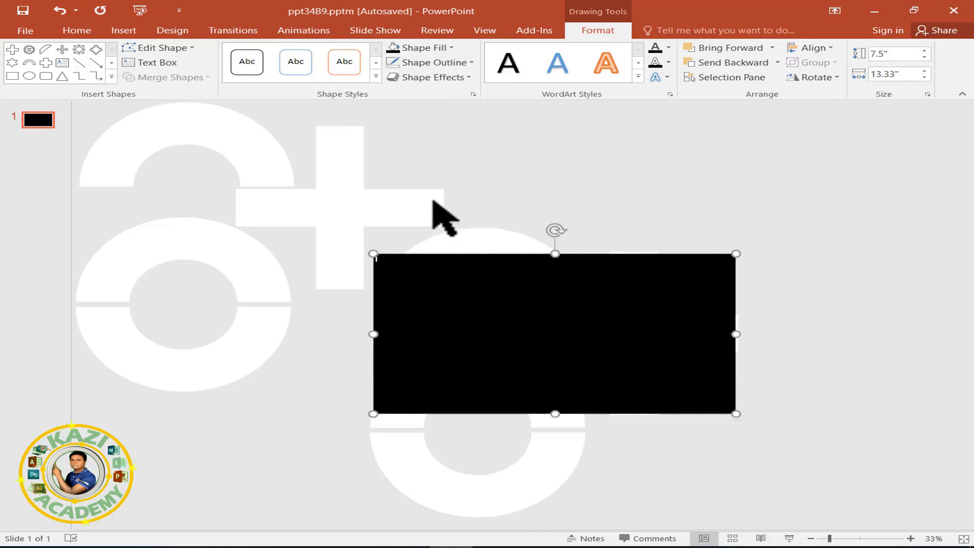
Set the rectangle's fill transparency to 18%.
{"action": "left_click", "coordinate": [472, 93]}
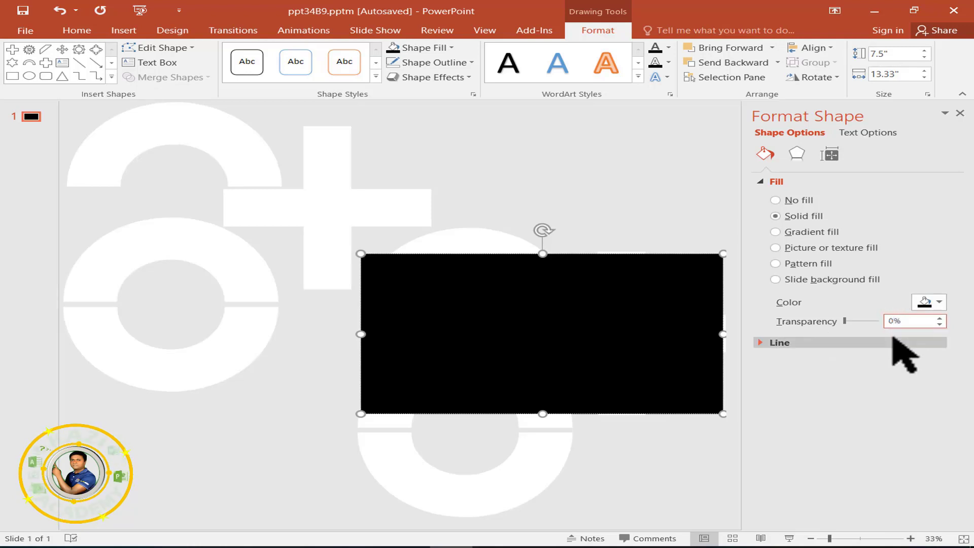
{"action": "type", "text": "8"}
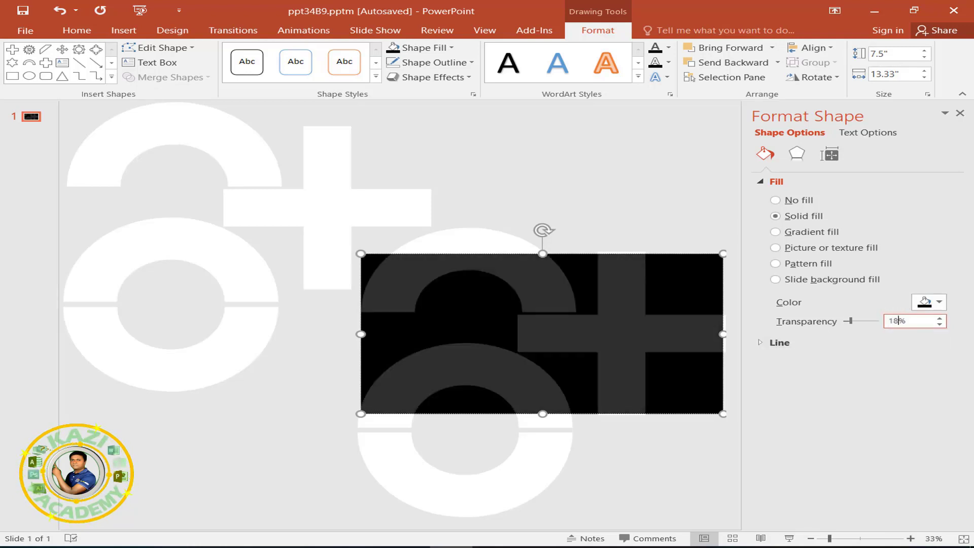
{"action": "left_click", "coordinate": [959, 114]}
{"action": "left_click", "coordinate": [731, 166]}
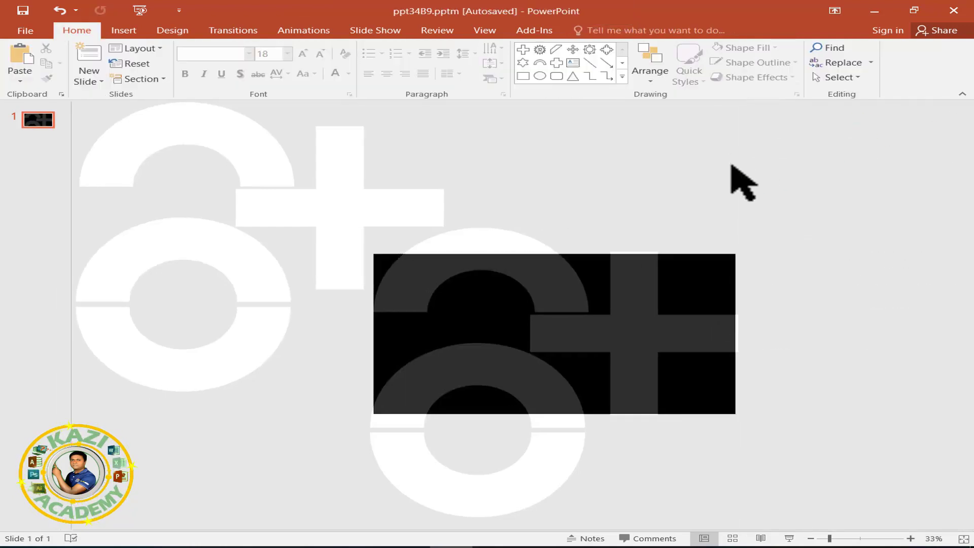
{"action": "left_click", "coordinate": [582, 288]}
{"action": "left_click", "coordinate": [609, 164]}
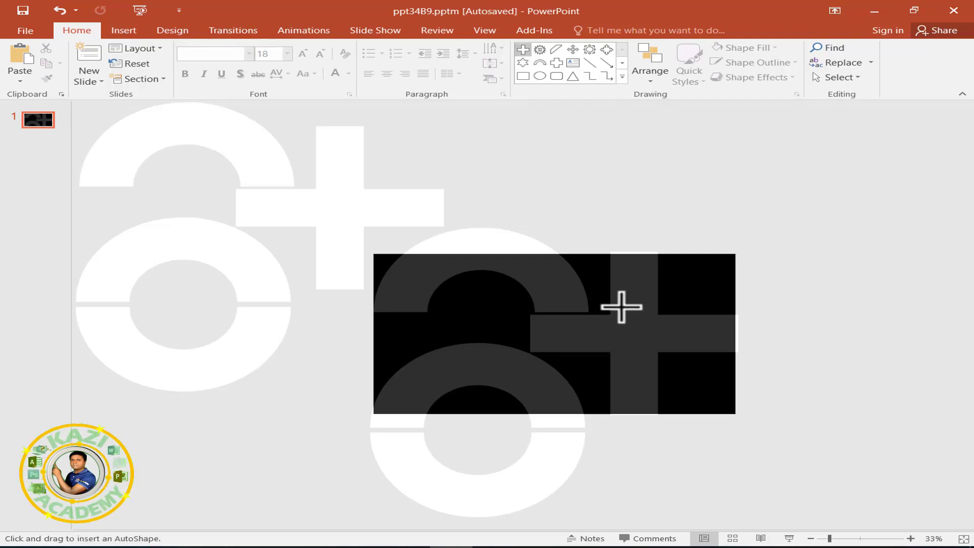
Draw a small plus shape on the rectangle, filled magenta with no outline.
{"action": "left_click_drag", "start_coordinate": [621, 306], "coordinate": [649, 328]}
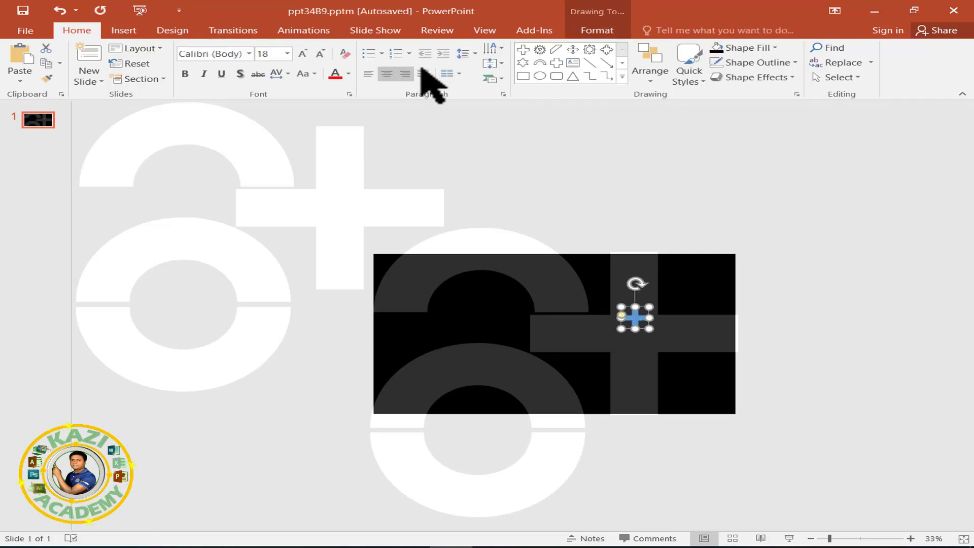
{"action": "left_click", "coordinate": [597, 31]}
{"action": "left_click", "coordinate": [431, 49]}
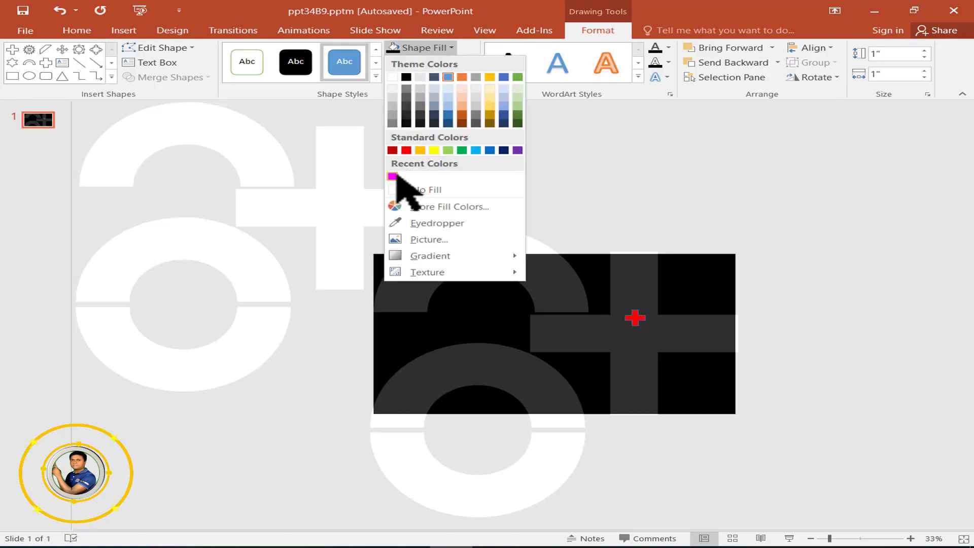
{"action": "left_click", "coordinate": [392, 176]}
{"action": "left_click", "coordinate": [434, 62]}
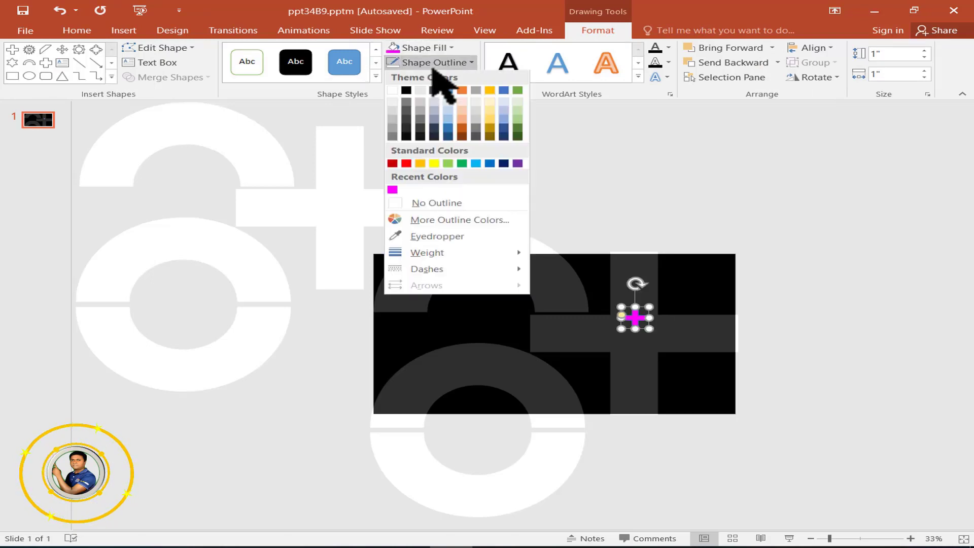
{"action": "left_click", "coordinate": [430, 204]}
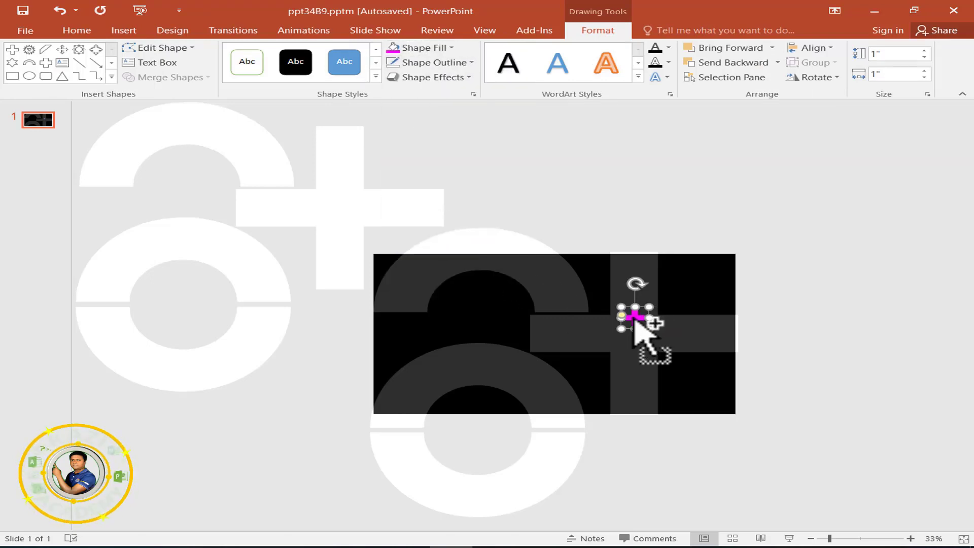
Shrink the magenta cross to 0.54 inches and tilt it about 30 degrees.
{"action": "scroll", "coordinate": [655, 330], "scroll_direction": "up", "scroll_amount": 3, "text": "ctrl"}
{"action": "scroll", "coordinate": [655, 330], "scroll_direction": "up", "scroll_amount": 2, "text": "ctrl"}
{"action": "scroll", "coordinate": [655, 330], "scroll_direction": "up", "scroll_amount": 2, "text": "ctrl"}
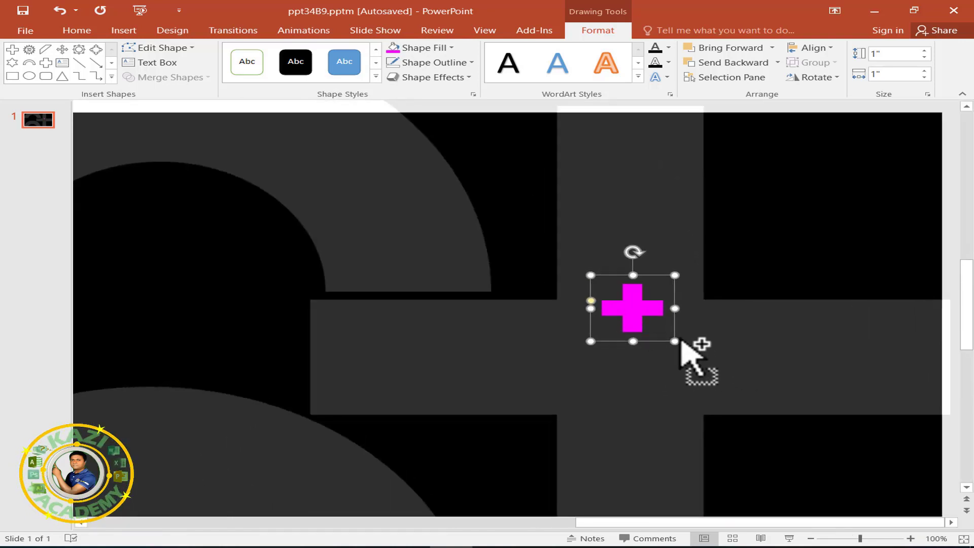
{"action": "left_click", "coordinate": [667, 336]}
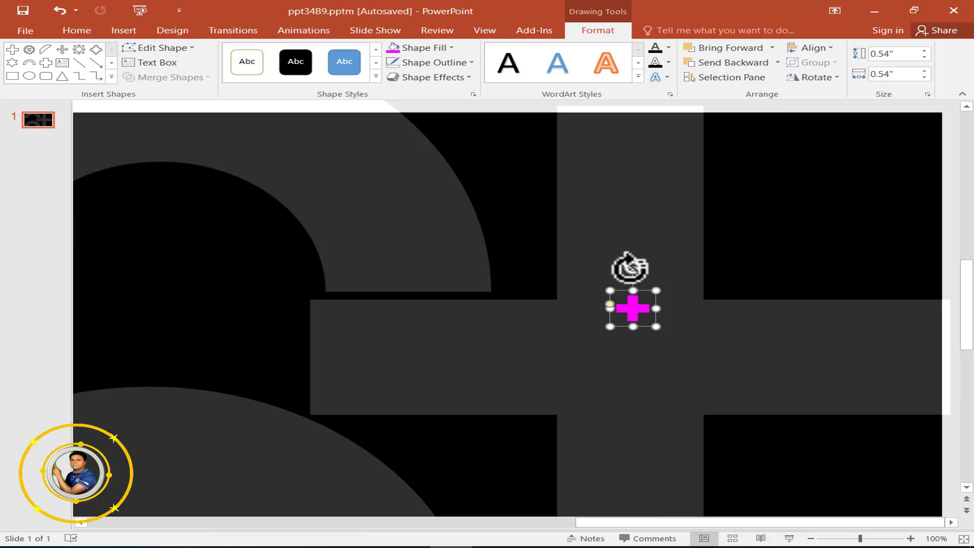
{"action": "left_click_drag", "start_coordinate": [630, 268], "coordinate": [597, 274]}
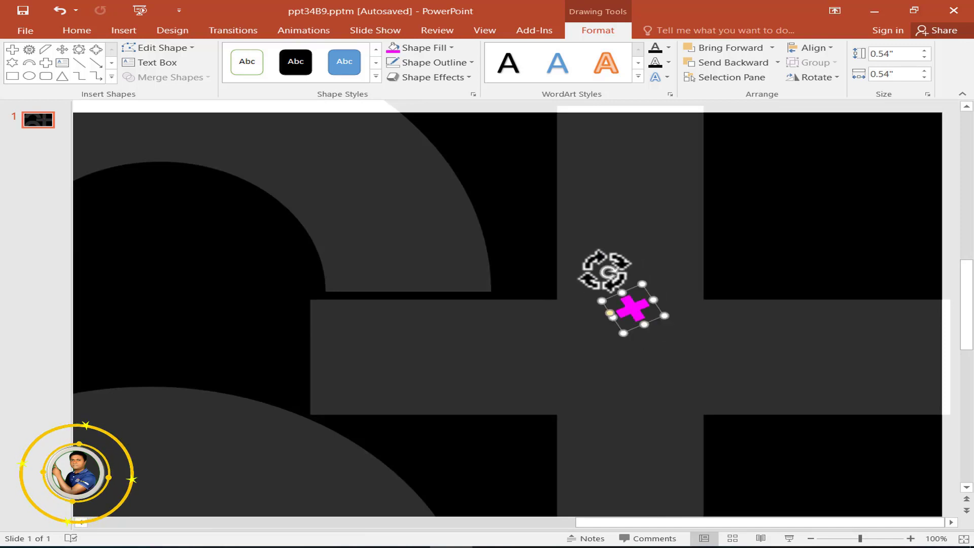
{"action": "scroll", "coordinate": [634, 315], "scroll_direction": "down", "scroll_amount": 3, "text": "ctrl"}
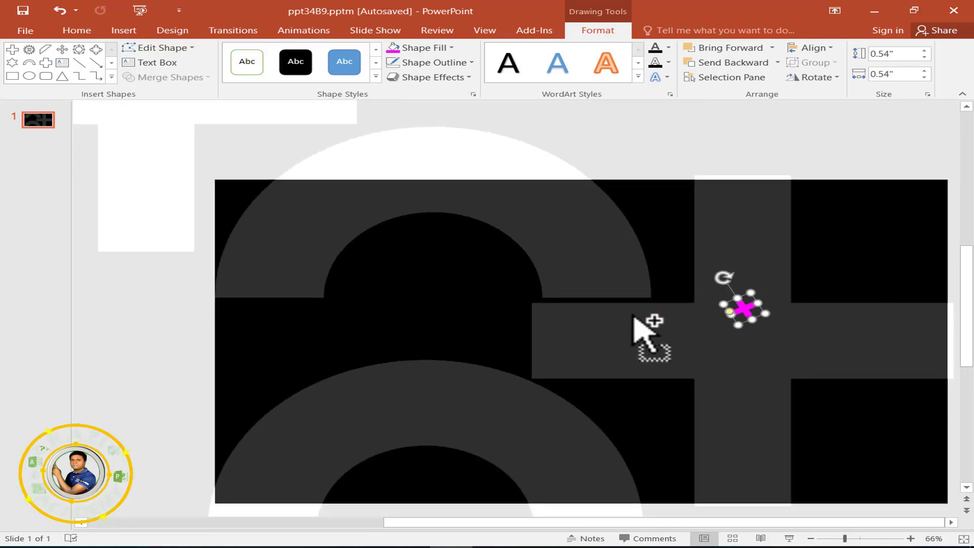
{"action": "scroll", "coordinate": [634, 316], "scroll_direction": "down", "scroll_amount": 2, "text": "ctrl"}
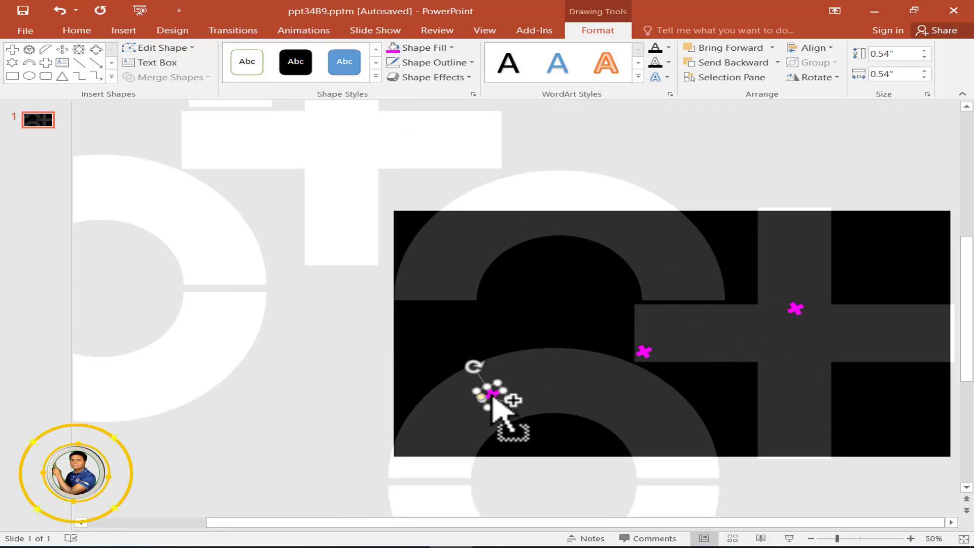
Copy more magenta crosses and scatter yellow Half Frame corner shapes across the rectangle.
{"action": "mouse_move", "coordinate": [489, 393]}
{"action": "left_mouse_down"}
{"action": "mouse_move", "coordinate": [472, 291]}
{"action": "mouse_move", "coordinate": [699, 261]}
{"action": "mouse_move", "coordinate": [930, 385]}
{"action": "mouse_move", "coordinate": [899, 345]}
{"action": "left_mouse_up"}
{"action": "left_click", "coordinate": [76, 30]}
{"action": "left_click", "coordinate": [629, 86]}
{"action": "left_click", "coordinate": [623, 64]}
{"action": "mouse_move", "coordinate": [699, 299]}
{"action": "left_mouse_down"}
{"action": "mouse_move", "coordinate": [729, 348]}
{"action": "mouse_move", "coordinate": [731, 401]}
{"action": "left_mouse_up"}
{"action": "left_click_drag", "start_coordinate": [730, 401], "coordinate": [499, 251]}
{"action": "mouse_move", "coordinate": [500, 251]}
{"action": "left_mouse_down"}
{"action": "mouse_move", "coordinate": [416, 421]}
{"action": "mouse_move", "coordinate": [892, 396]}
{"action": "left_mouse_up"}
Add red 24-Point Star dots, copy them around, and shrink them to 0.17 inch.
{"action": "left_click", "coordinate": [77, 30]}
{"action": "left_click", "coordinate": [629, 87]}
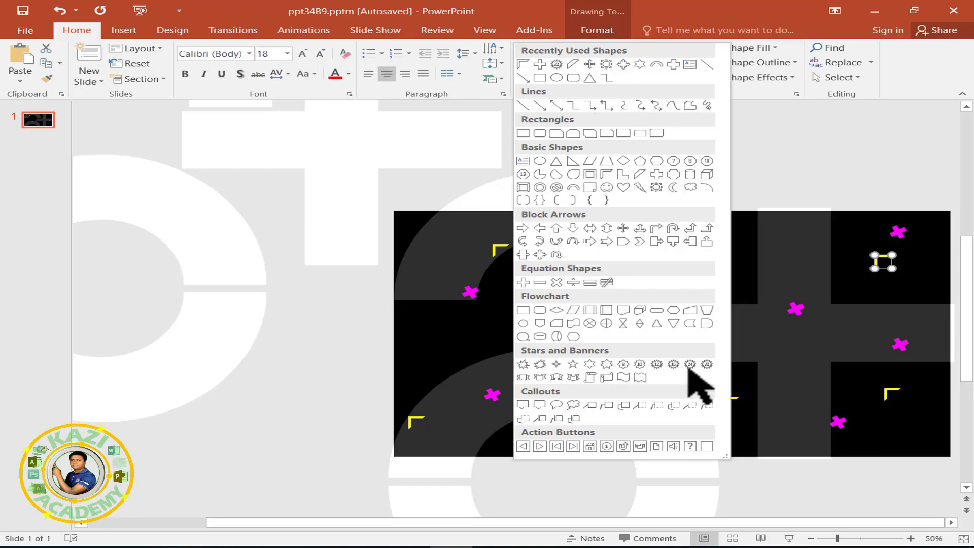
{"action": "left_click", "coordinate": [689, 364]}
{"action": "left_click", "coordinate": [423, 44]}
{"action": "mouse_move", "coordinate": [638, 287]}
{"action": "left_mouse_down"}
{"action": "mouse_move", "coordinate": [660, 310]}
{"action": "mouse_move", "coordinate": [509, 332]}
{"action": "mouse_move", "coordinate": [442, 243]}
{"action": "left_mouse_up"}
{"action": "left_click", "coordinate": [404, 148]}
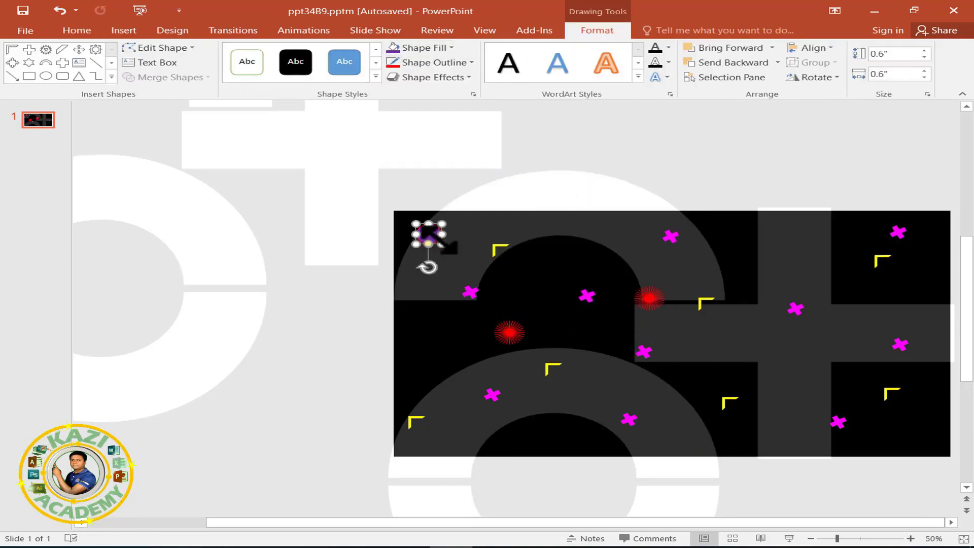
{"action": "left_click_drag", "start_coordinate": [510, 332], "coordinate": [685, 413]}
{"action": "left_click", "coordinate": [702, 422], "text": "shift"}
{"action": "left_click", "coordinate": [804, 328]}
{"action": "scroll", "coordinate": [804, 328], "scroll_direction": "up", "scroll_amount": 5}
{"action": "left_click", "coordinate": [307, 167]}
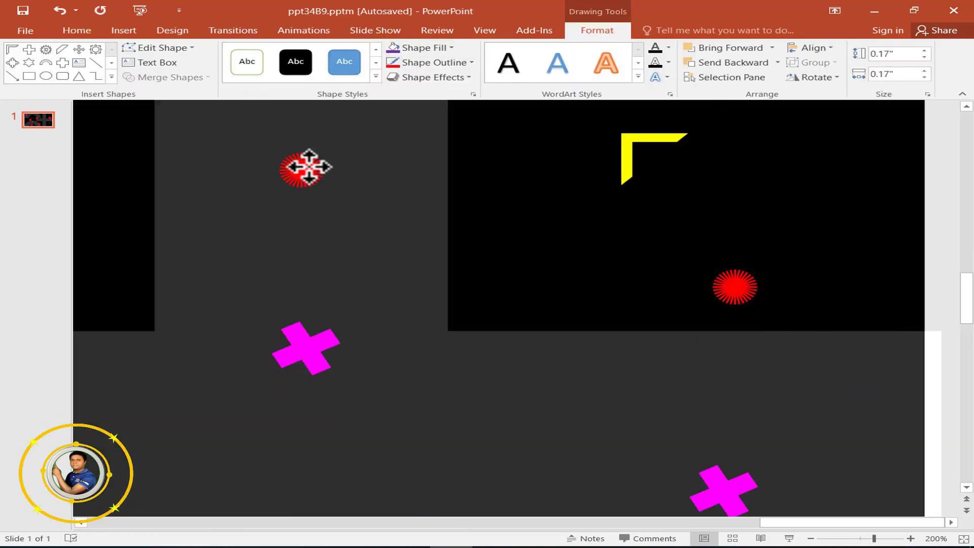
Draw small yellow arcs and scatter copies across the rectangle.
{"action": "left_click", "coordinate": [76, 30]}
{"action": "left_click", "coordinate": [609, 135]}
{"action": "left_click_drag", "start_coordinate": [636, 283], "coordinate": [694, 337]}
{"action": "left_click", "coordinate": [434, 62]}
{"action": "left_click", "coordinate": [374, 167]}
{"action": "left_click", "coordinate": [571, 165]}
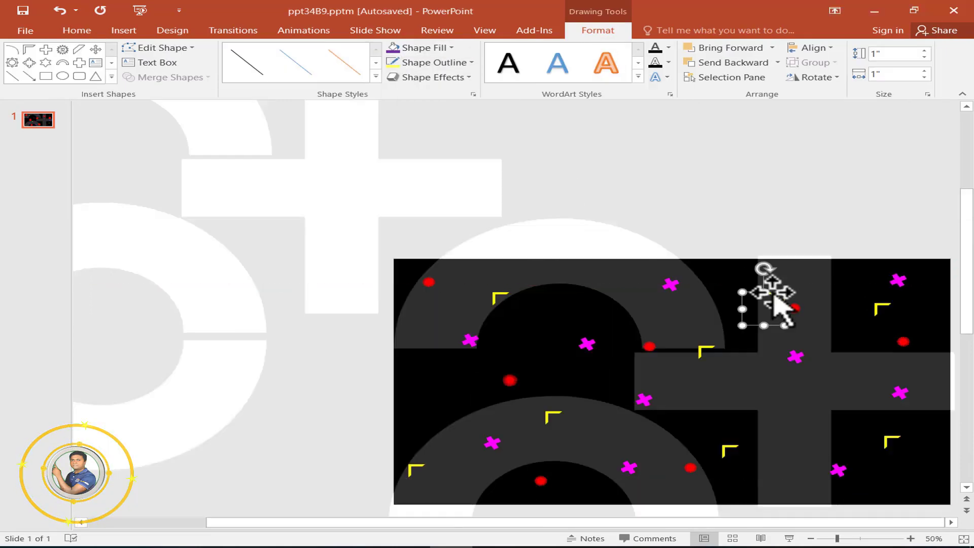
{"action": "left_click_drag", "start_coordinate": [763, 309], "coordinate": [446, 370]}
{"action": "scroll", "coordinate": [881, 293], "scroll_direction": "down", "scroll_amount": 2}
{"action": "left_click_drag", "start_coordinate": [953, 235], "coordinate": [883, 401]}
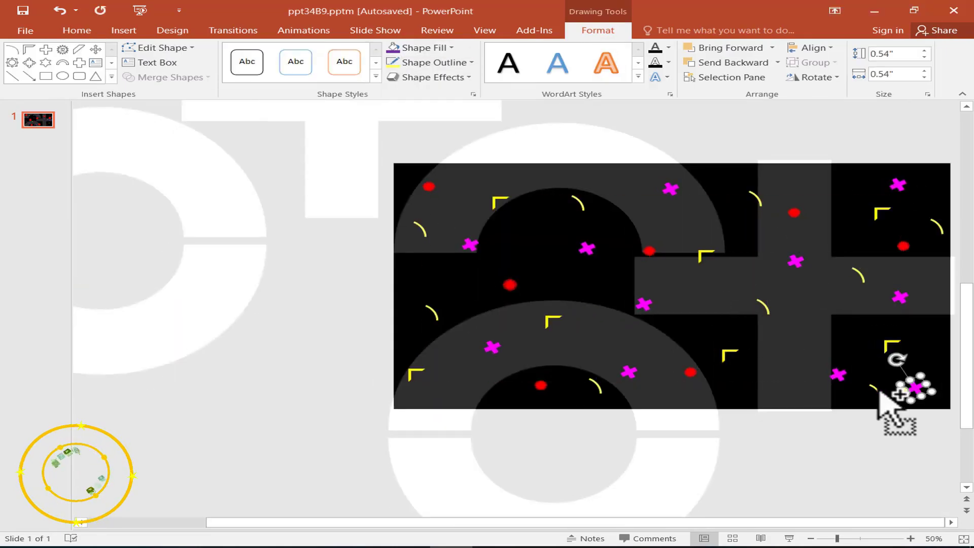
{"action": "scroll", "coordinate": [710, 236], "scroll_direction": "down", "scroll_amount": 3}
{"action": "left_click", "coordinate": [502, 231]}
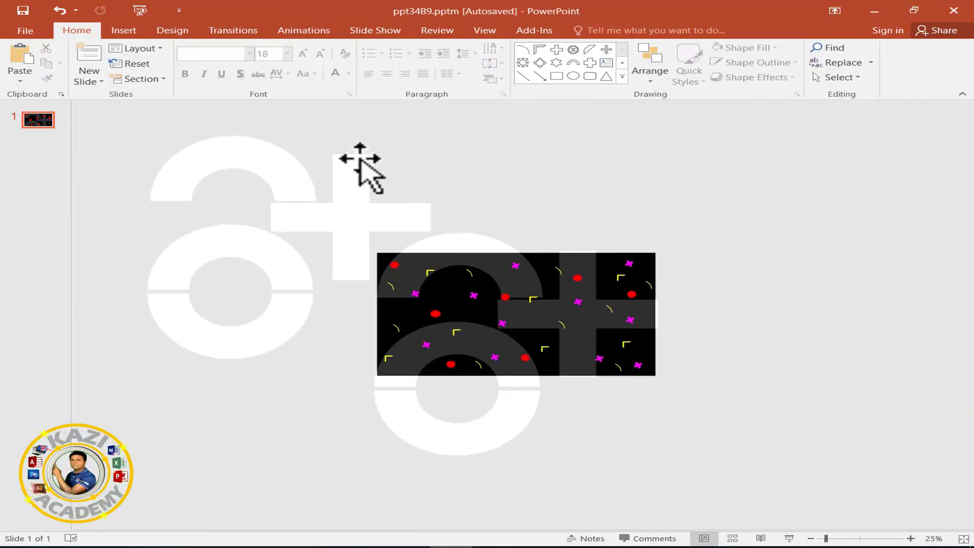
Copy the confetti shapes, excluding the black rectangle, to the slide's upper left.
{"action": "left_click_drag", "start_coordinate": [323, 121], "coordinate": [808, 463]}
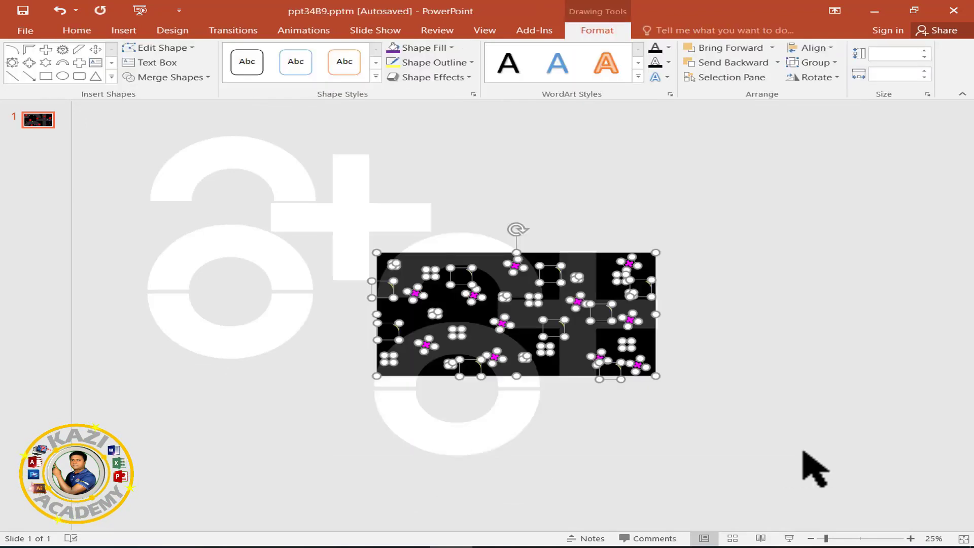
{"action": "scroll", "coordinate": [809, 463], "scroll_direction": "up", "scroll_amount": 5}
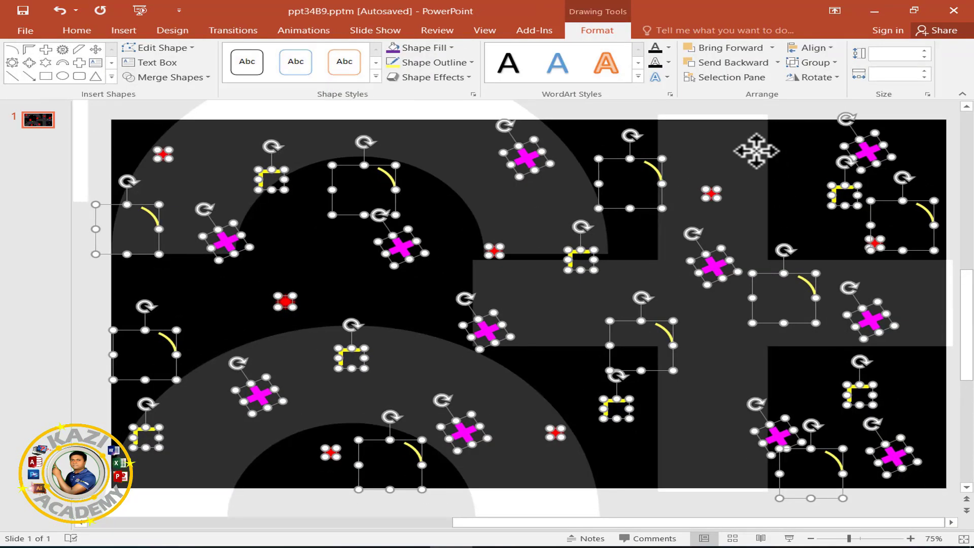
{"action": "scroll", "coordinate": [767, 181], "scroll_direction": "down", "scroll_amount": 4}
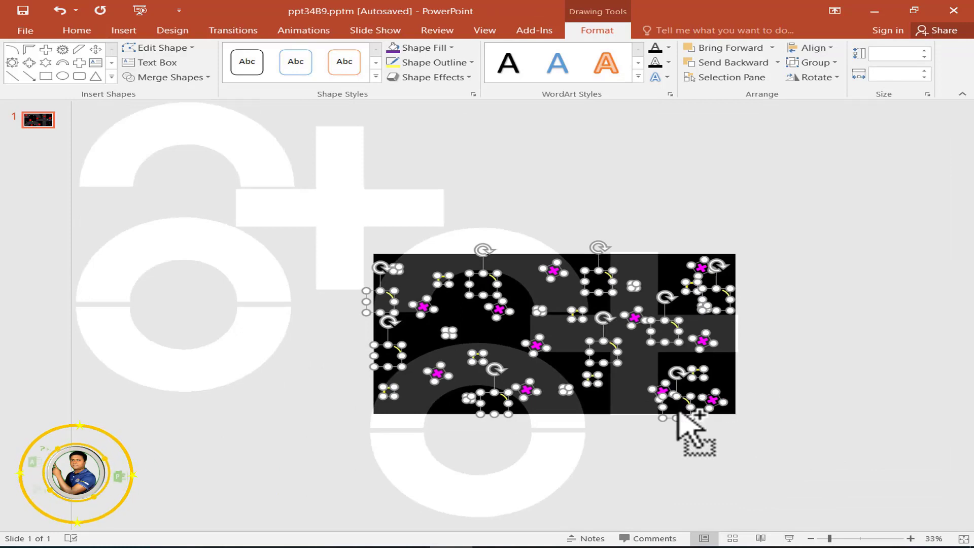
{"action": "left_click_drag", "start_coordinate": [678, 413], "coordinate": [593, 413]}
{"action": "key", "text": "ctrl+z"}
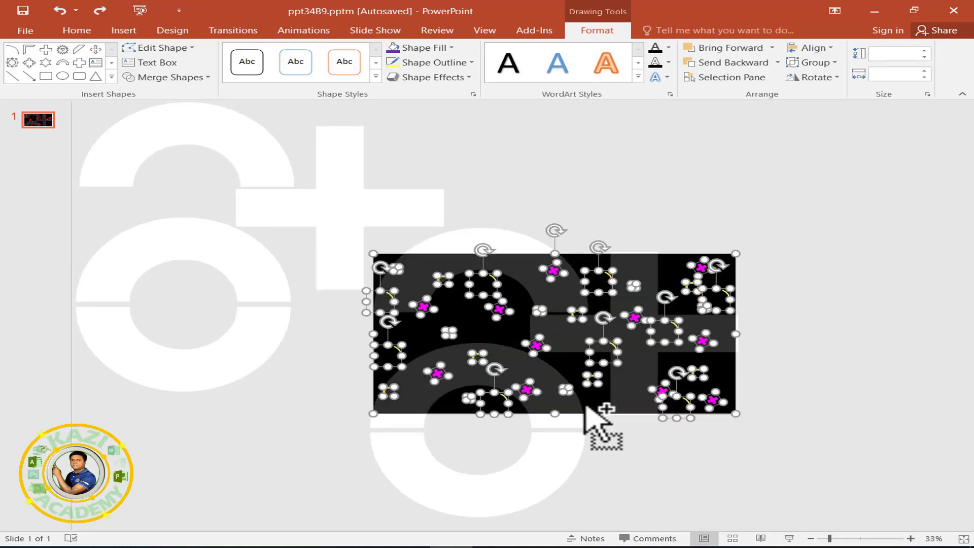
{"action": "left_click", "coordinate": [656, 261], "text": "shift"}
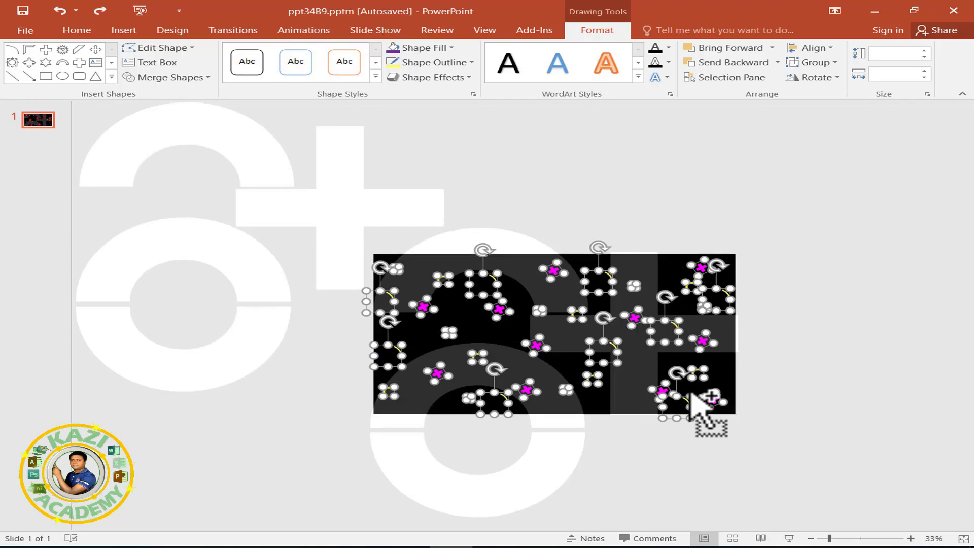
{"action": "mouse_move", "coordinate": [713, 398]}
{"action": "left_mouse_down"}
{"action": "mouse_move", "coordinate": [401, 282]}
{"action": "mouse_move", "coordinate": [505, 363]}
{"action": "mouse_move", "coordinate": [466, 338]}
{"action": "mouse_move", "coordinate": [467, 348]}
{"action": "left_mouse_up"}
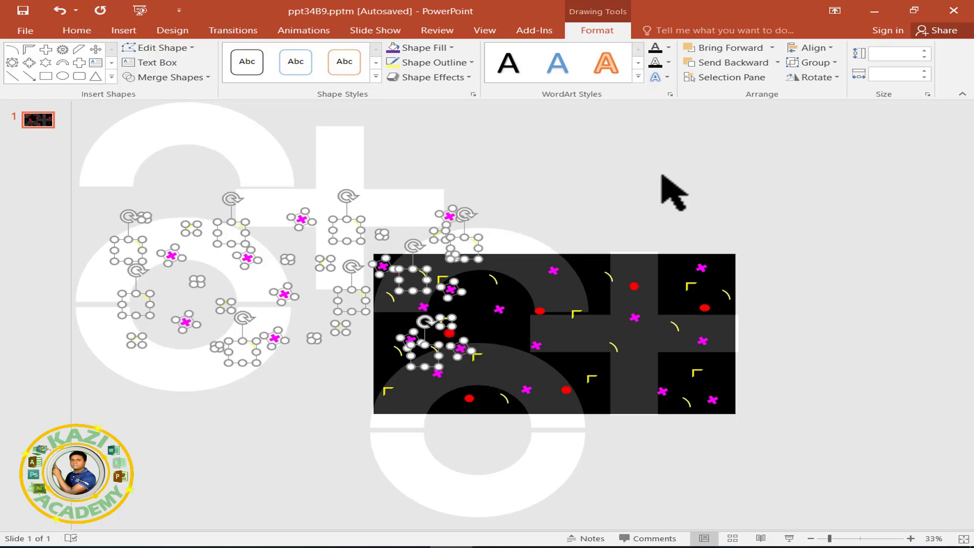
{"action": "left_click", "coordinate": [836, 467]}
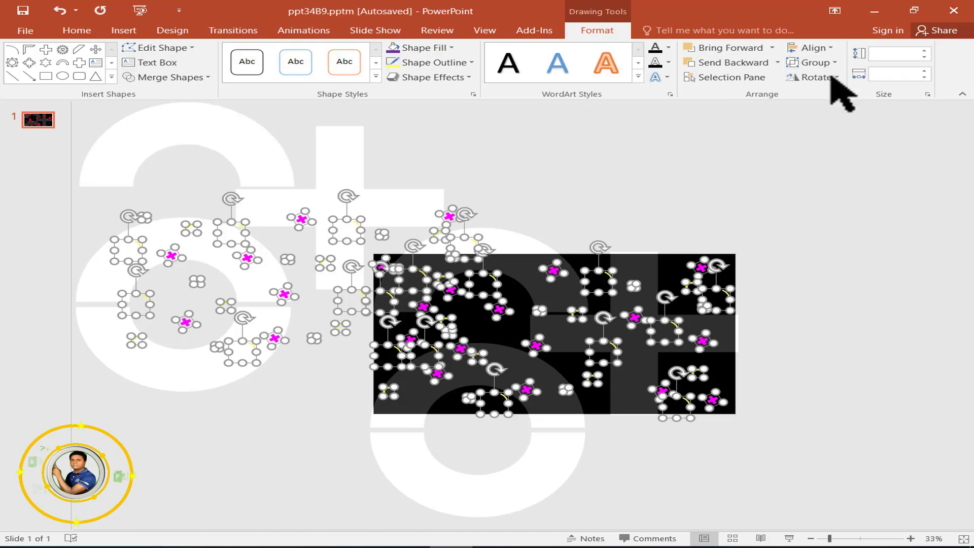
Group the confetti with Ctrl+G, shift it up-right, and copy an extra magenta cross.
{"action": "key", "text": "ctrl+g"}
{"action": "mouse_move", "coordinate": [695, 211]}
{"action": "left_mouse_down"}
{"action": "mouse_move", "coordinate": [809, 168]}
{"action": "mouse_move", "coordinate": [720, 215]}
{"action": "mouse_move", "coordinate": [808, 157]}
{"action": "mouse_move", "coordinate": [722, 212]}
{"action": "left_mouse_up"}
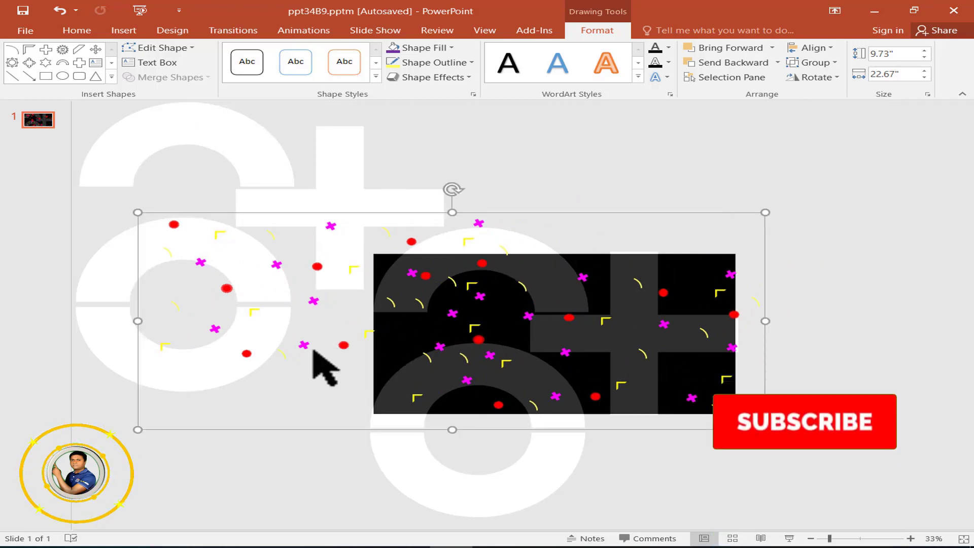
{"action": "left_click", "coordinate": [277, 264]}
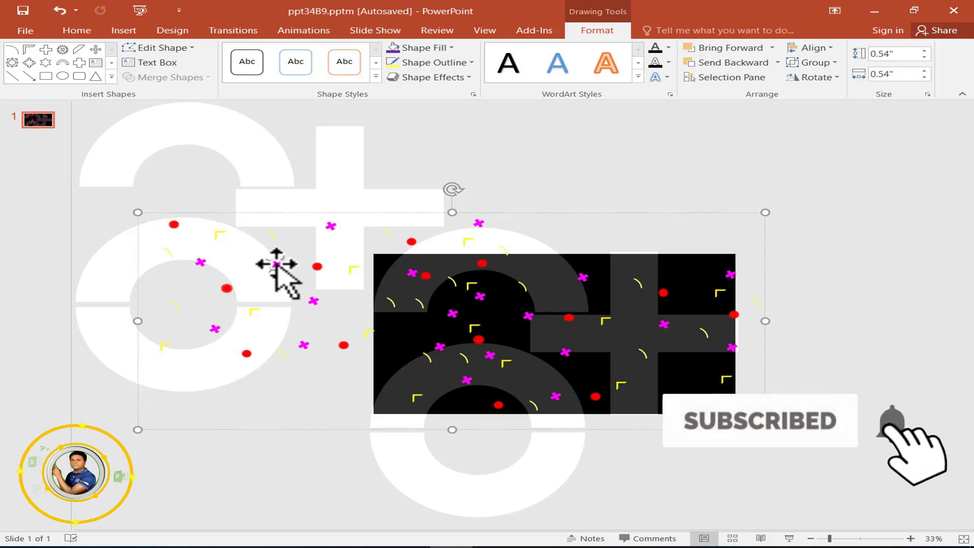
{"action": "mouse_move", "coordinate": [276, 264]}
{"action": "left_mouse_down"}
{"action": "mouse_move", "coordinate": [328, 379]}
{"action": "mouse_move", "coordinate": [666, 266]}
{"action": "left_mouse_up"}
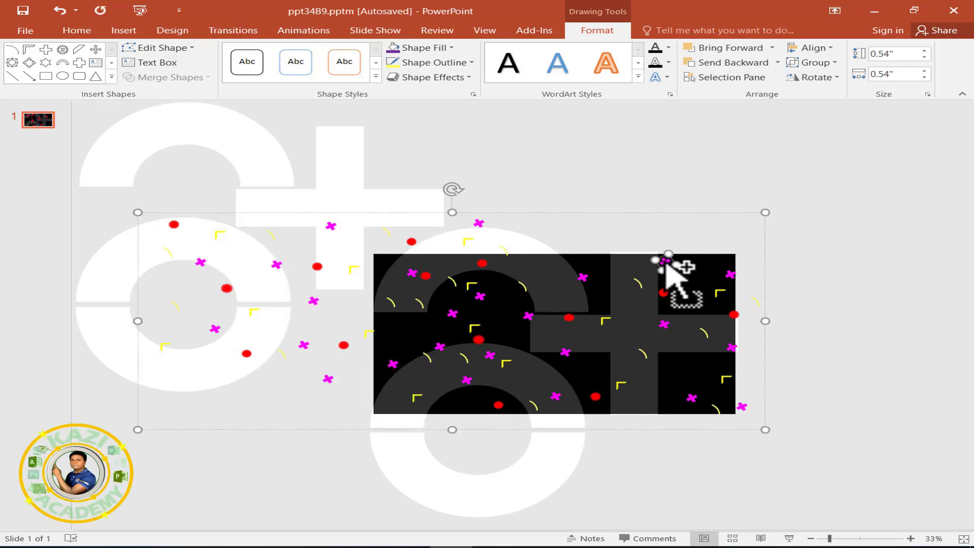
{"action": "key", "text": "Escape"}
{"action": "left_click", "coordinate": [124, 30]}
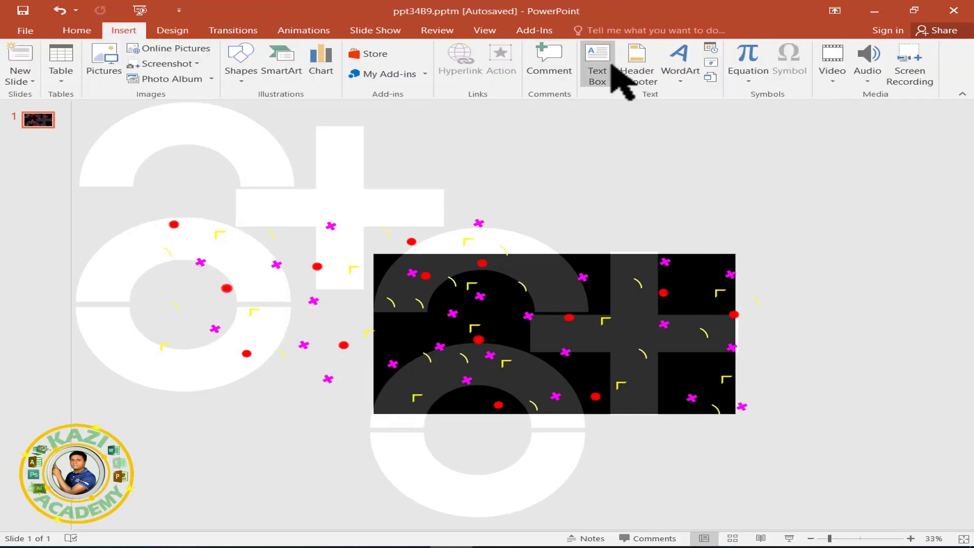
Create a '100' text box enlarged to 138 pt in the Impact font.
{"action": "left_click_drag", "start_coordinate": [538, 158], "coordinate": [741, 217]}
{"action": "type", "text": "100"}
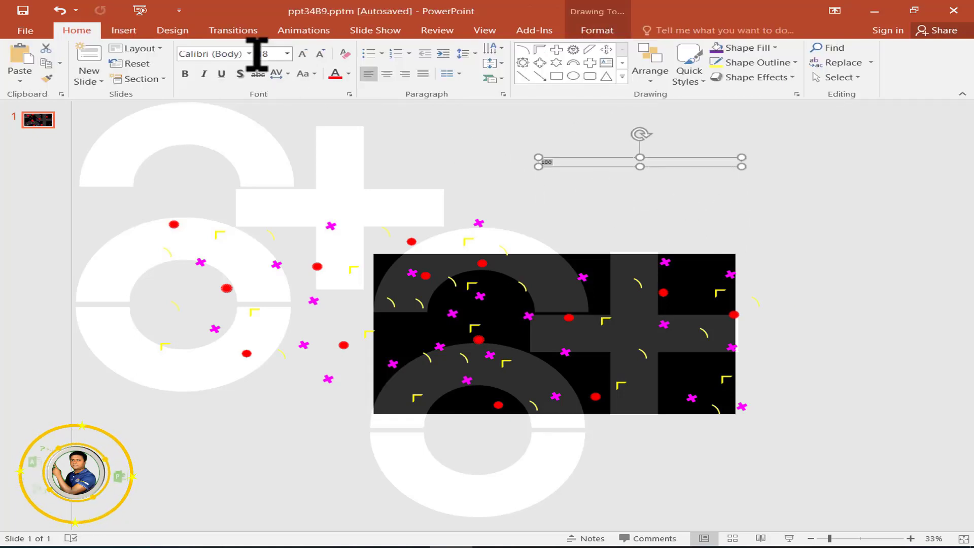
{"action": "left_click", "coordinate": [299, 52]}
{"action": "left_click", "coordinate": [298, 52]}
{"action": "left_click", "coordinate": [298, 52]}
{"action": "left_click", "coordinate": [233, 54]}
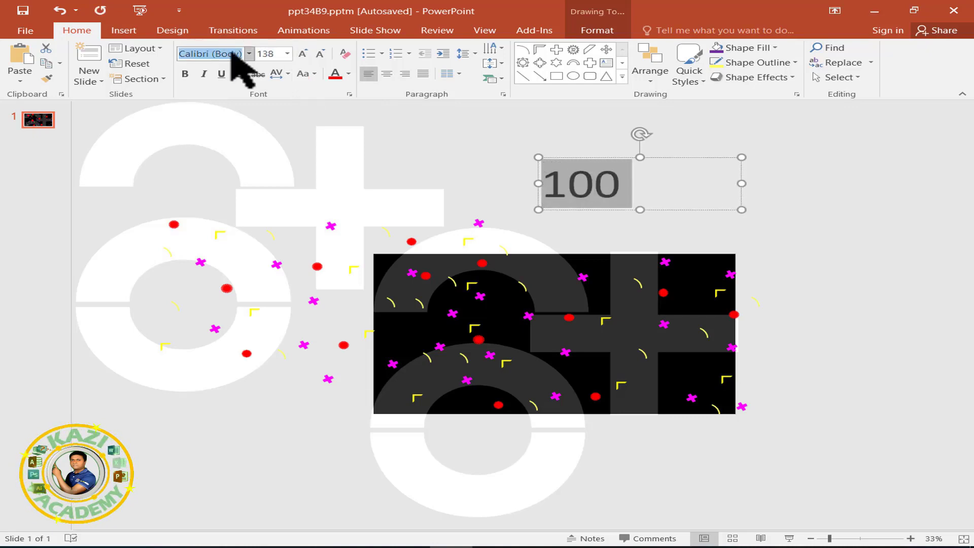
{"action": "type", "text": "Im"}
{"action": "key", "text": "Return"}
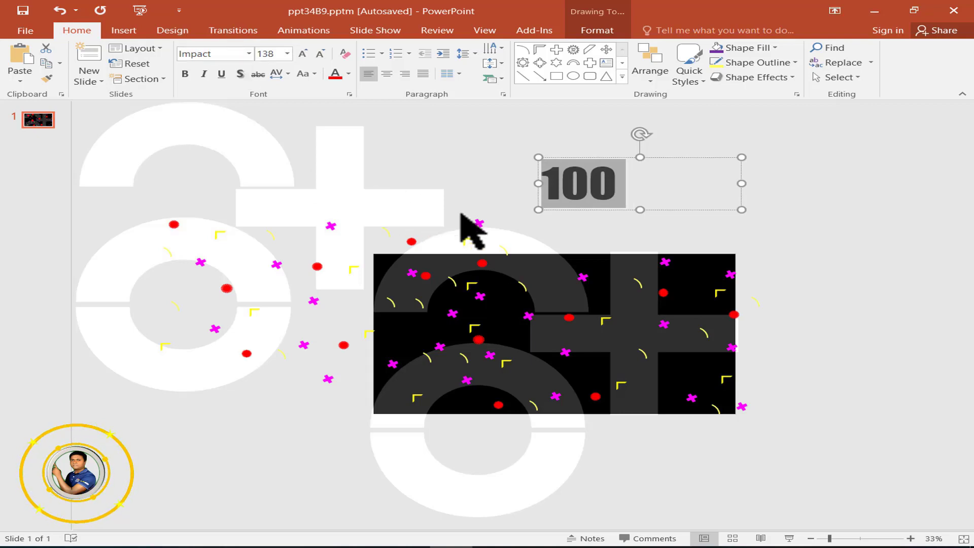
{"action": "left_click", "coordinate": [278, 73]}
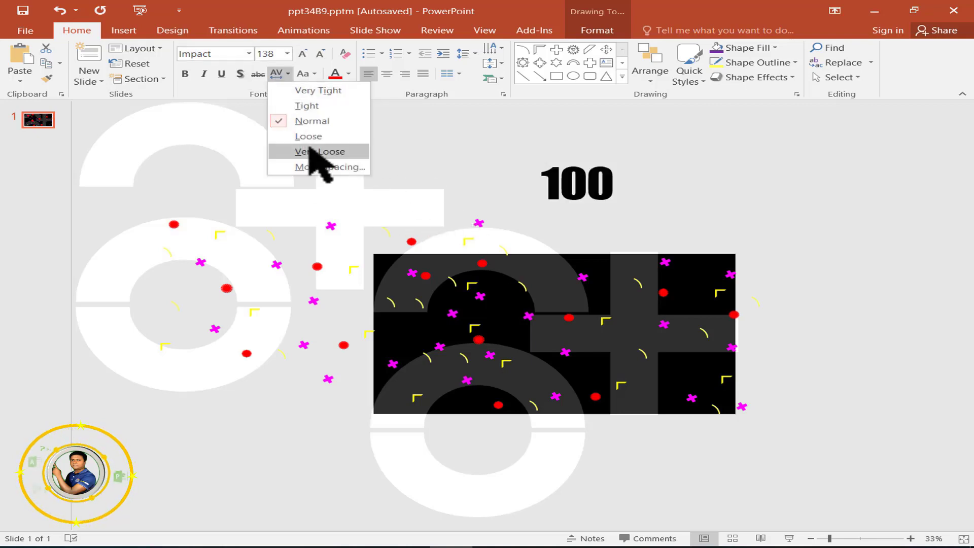
{"action": "left_click", "coordinate": [330, 167]}
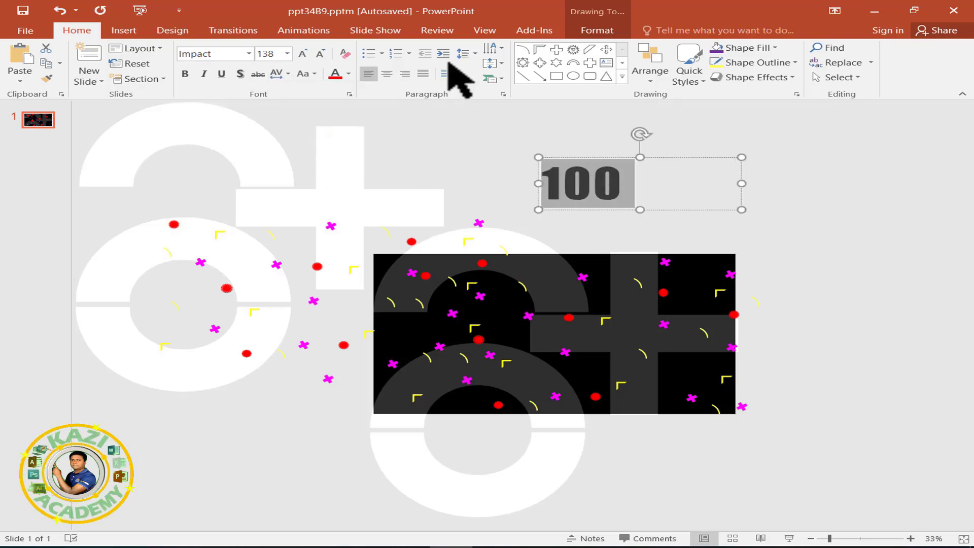
Colour the '100' white and place it on the black picture's left side.
{"action": "left_click_drag", "start_coordinate": [608, 171], "coordinate": [488, 304]}
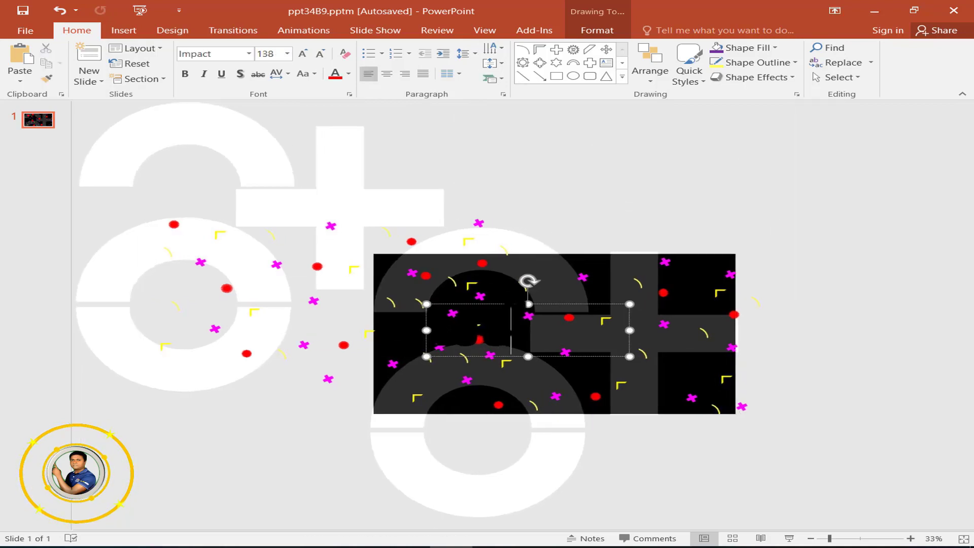
{"action": "double_click", "coordinate": [511, 330]}
{"action": "left_click", "coordinate": [348, 74]}
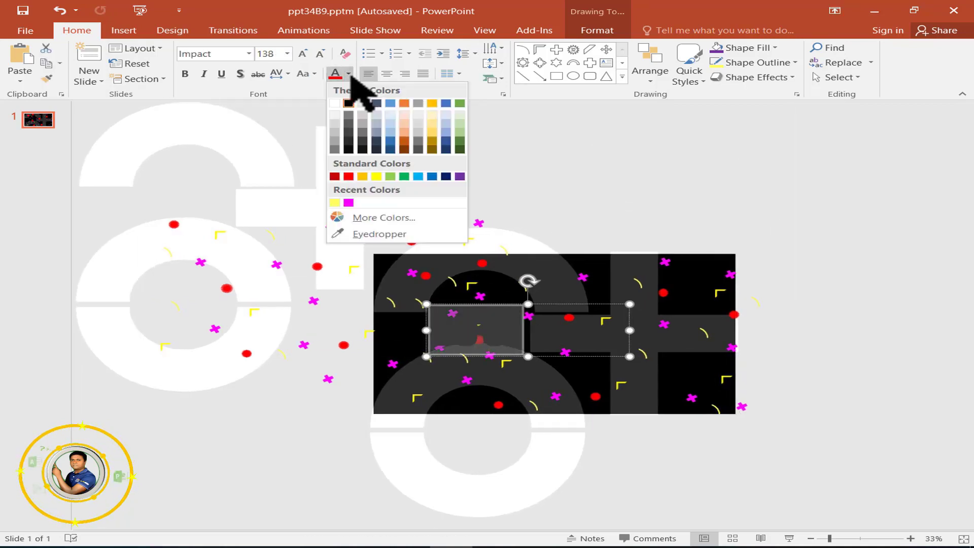
{"action": "left_click", "coordinate": [334, 103]}
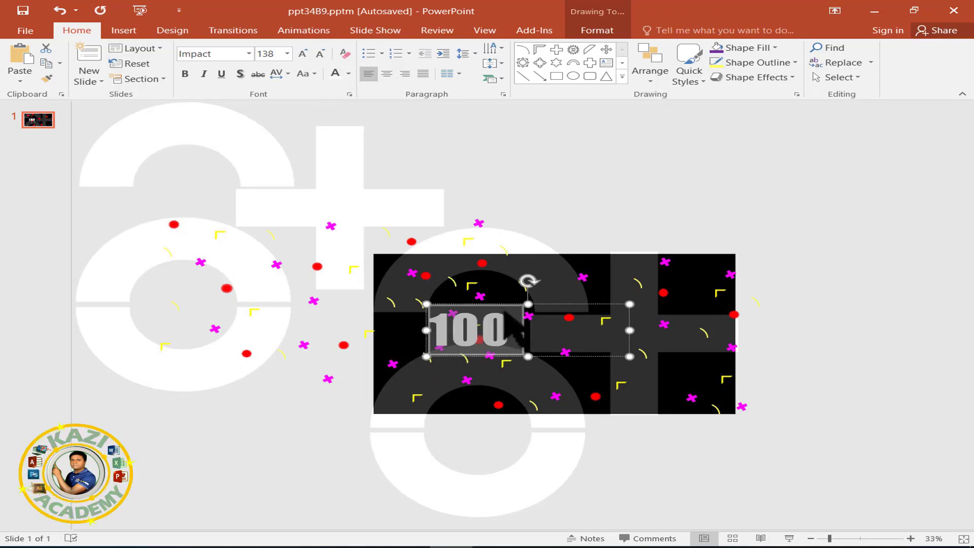
{"action": "left_click_drag", "start_coordinate": [500, 308], "coordinate": [448, 300]}
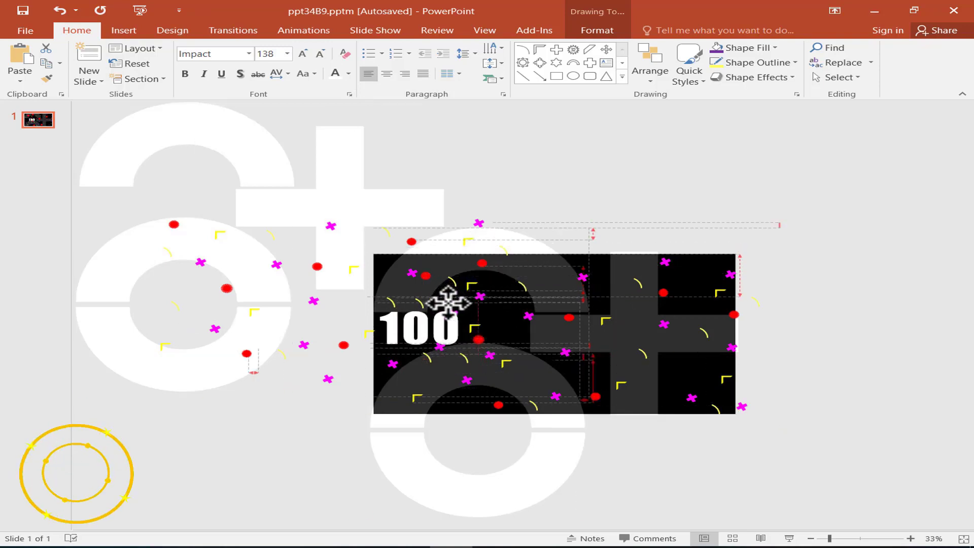
{"action": "left_click_drag", "start_coordinate": [447, 301], "coordinate": [454, 301]}
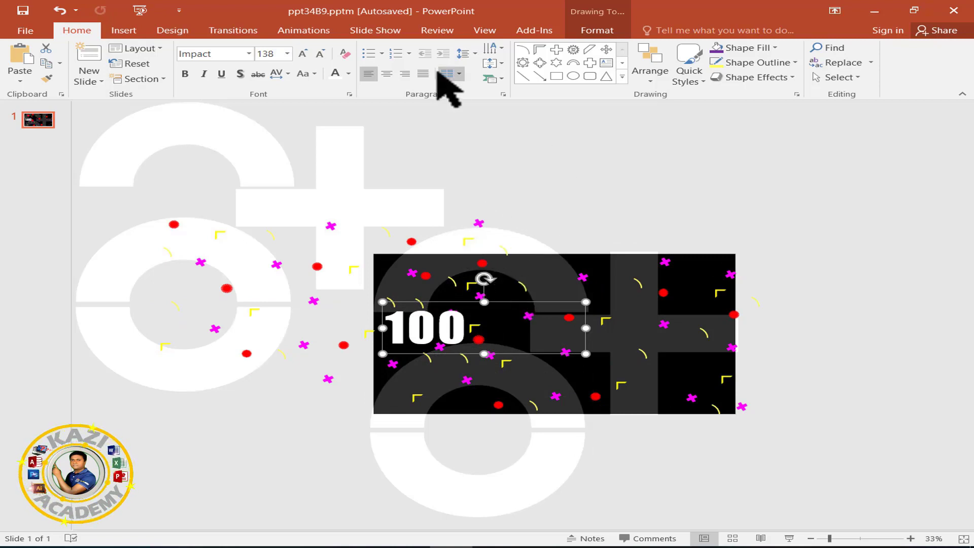
Add a text box reading 'PowerPoint' set in Impact at 80 pt.
{"action": "left_click", "coordinate": [125, 30]}
{"action": "left_click", "coordinate": [598, 71]}
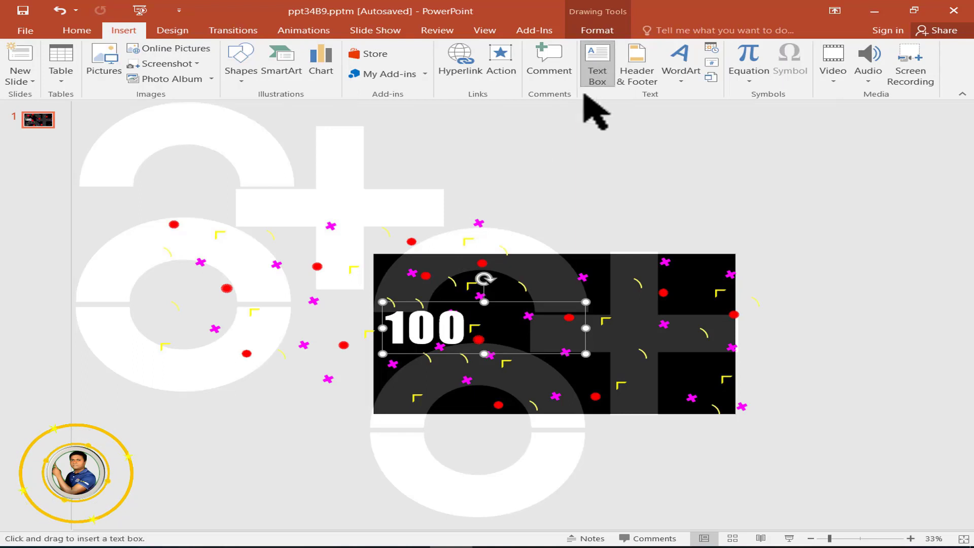
{"action": "left_click_drag", "start_coordinate": [506, 142], "coordinate": [758, 217]}
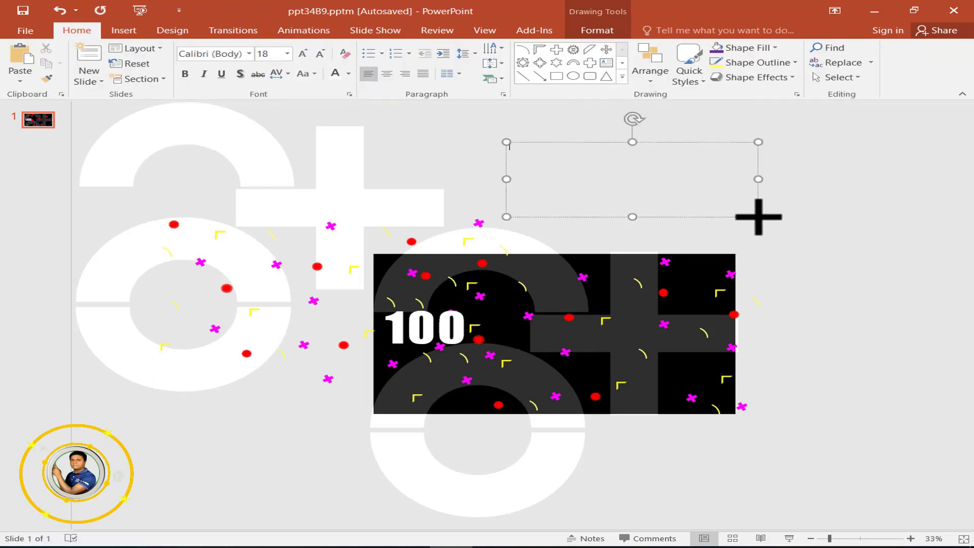
{"action": "type", "text": "PowerPoint"}
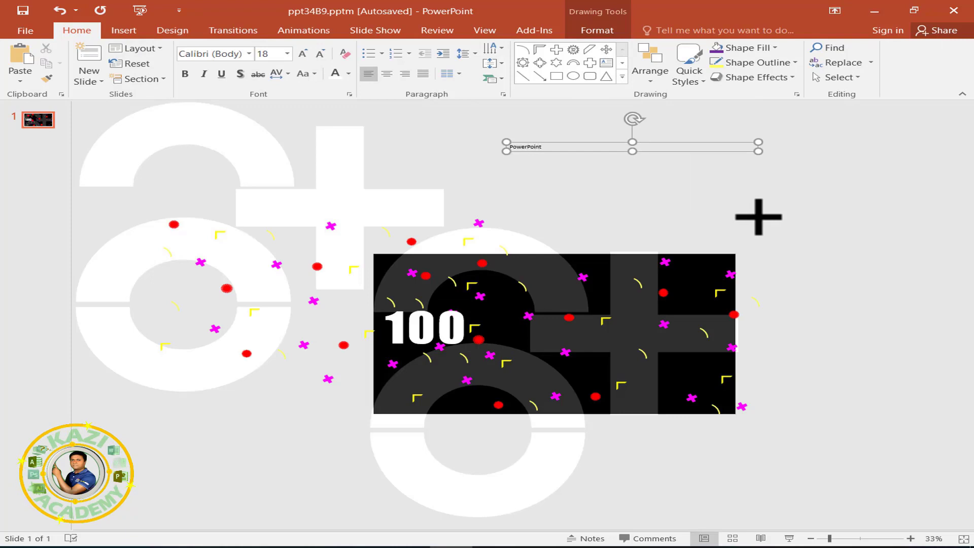
{"action": "left_click", "coordinate": [274, 53]}
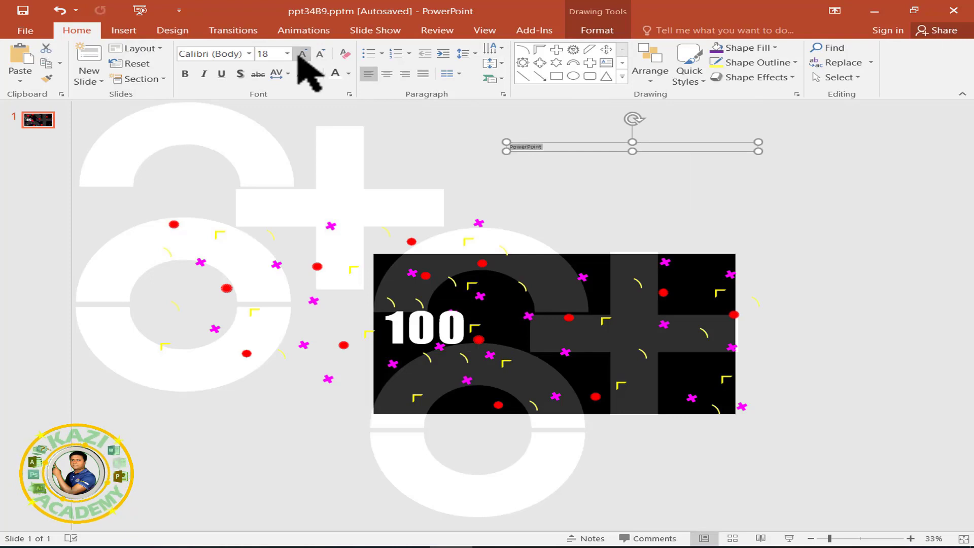
{"action": "type", "text": "80"}
{"action": "left_click", "coordinate": [213, 53]}
{"action": "type", "text": "Impact"}
{"action": "key", "text": "Return"}
Move 'PowerPoint' beside the 100, enlarge it to 96 pt, and make a 'Best Animation' copy below.
{"action": "mouse_move", "coordinate": [554, 142]}
{"action": "left_mouse_down"}
{"action": "mouse_move", "coordinate": [529, 302]}
{"action": "mouse_move", "coordinate": [576, 348]}
{"action": "left_mouse_up"}
{"action": "key", "text": "ctrl+shift+period"}
{"action": "key", "text": "ctrl+shift+period"}
{"action": "key", "text": "ctrl+a"}
{"action": "type", "text": "Best Animation"}
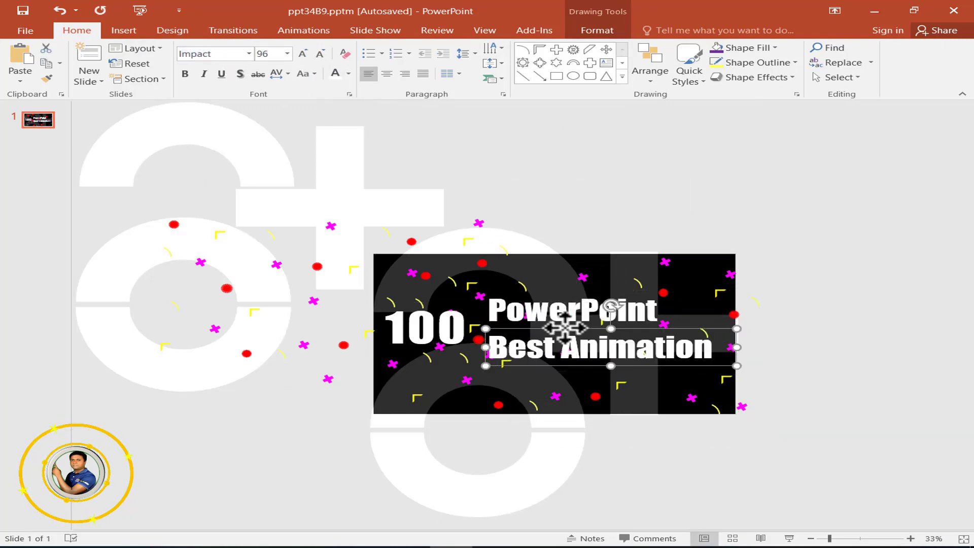
{"action": "left_click_drag", "start_coordinate": [488, 310], "coordinate": [659, 310]}
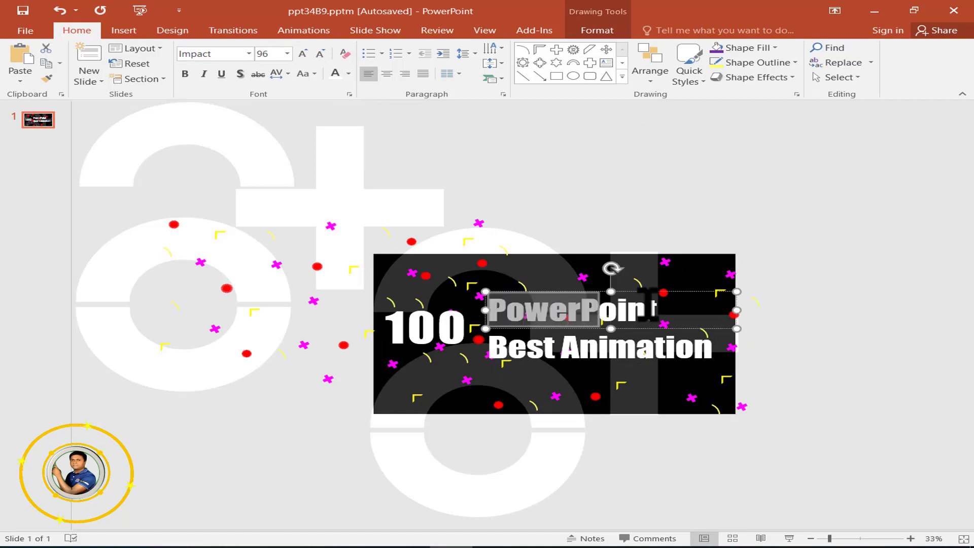
Color 'PowerPoint' red from Font Color and 'Best Animation' yellow via More Colors.
{"action": "left_click", "coordinate": [349, 74]}
{"action": "left_click", "coordinate": [348, 178]}
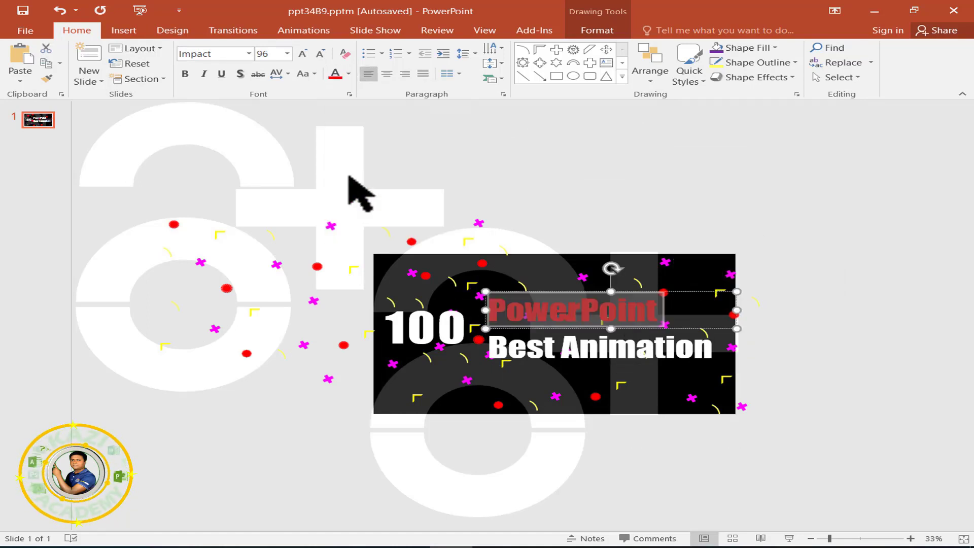
{"action": "left_click", "coordinate": [526, 347]}
{"action": "left_click_drag", "start_coordinate": [486, 349], "coordinate": [717, 345]}
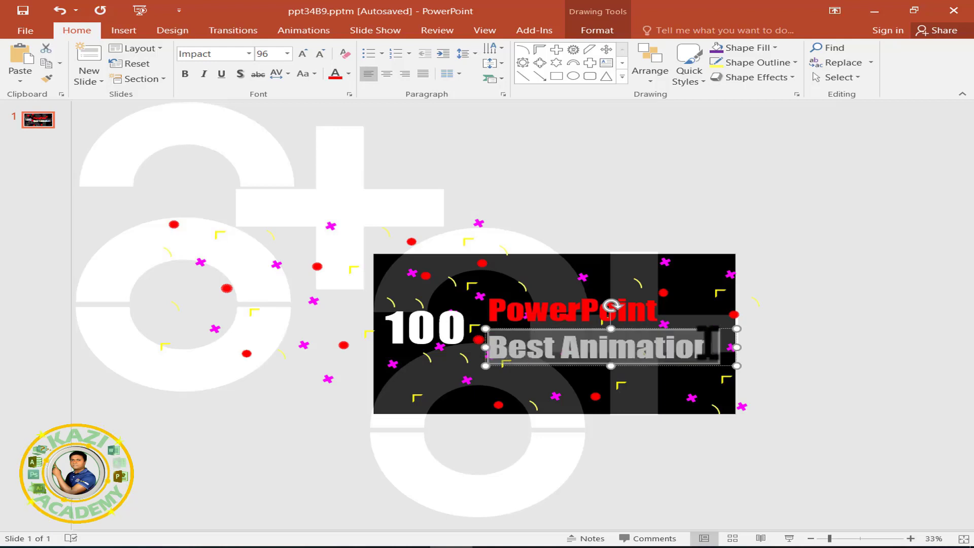
{"action": "left_click", "coordinate": [348, 74]}
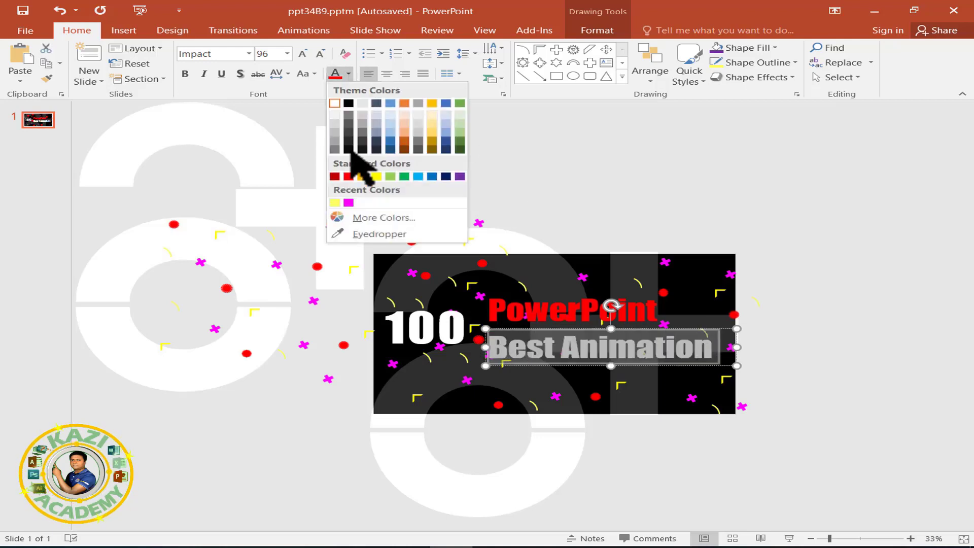
{"action": "left_click", "coordinate": [396, 218]}
{"action": "left_click", "coordinate": [420, 279]}
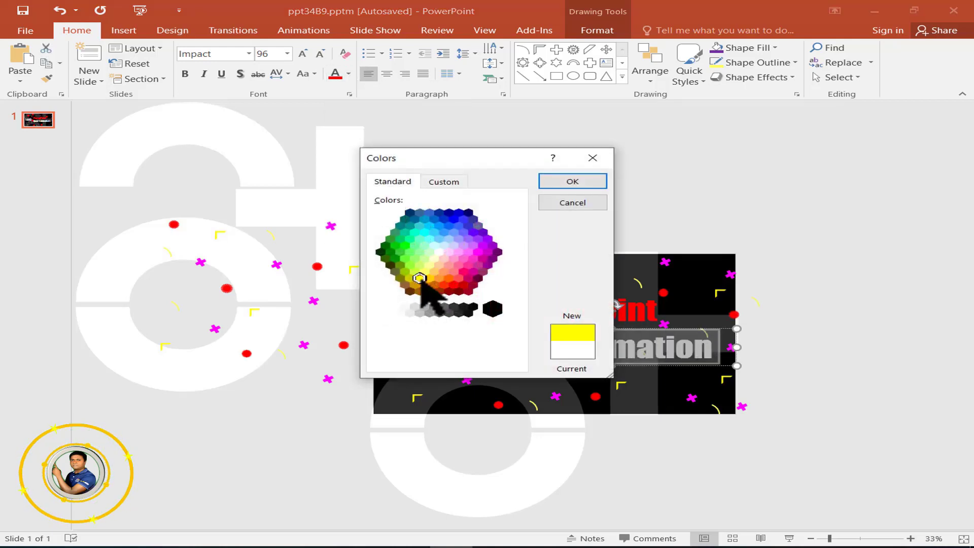
{"action": "left_click", "coordinate": [561, 183]}
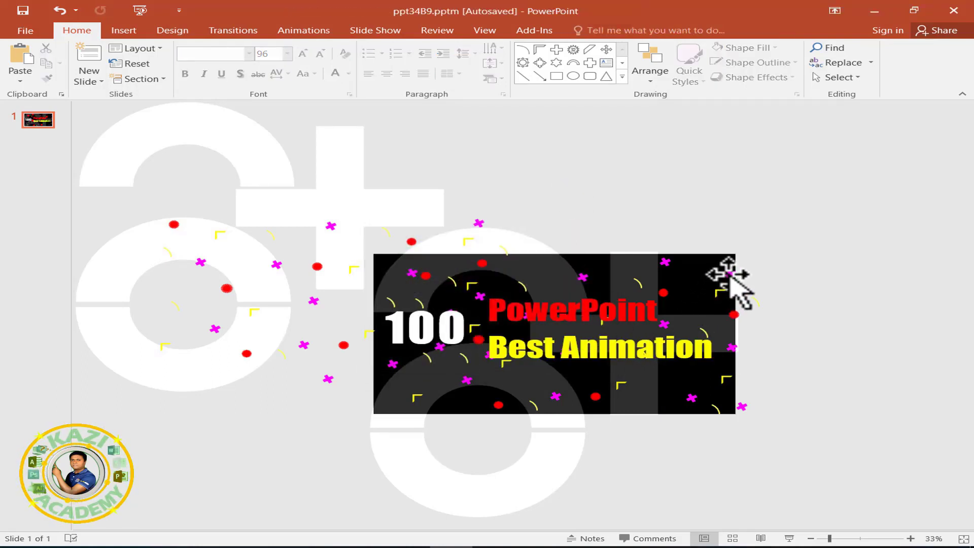
Bring both the 'PowerPoint' and 'Best Animation' text boxes to the front.
{"action": "left_click", "coordinate": [669, 347]}
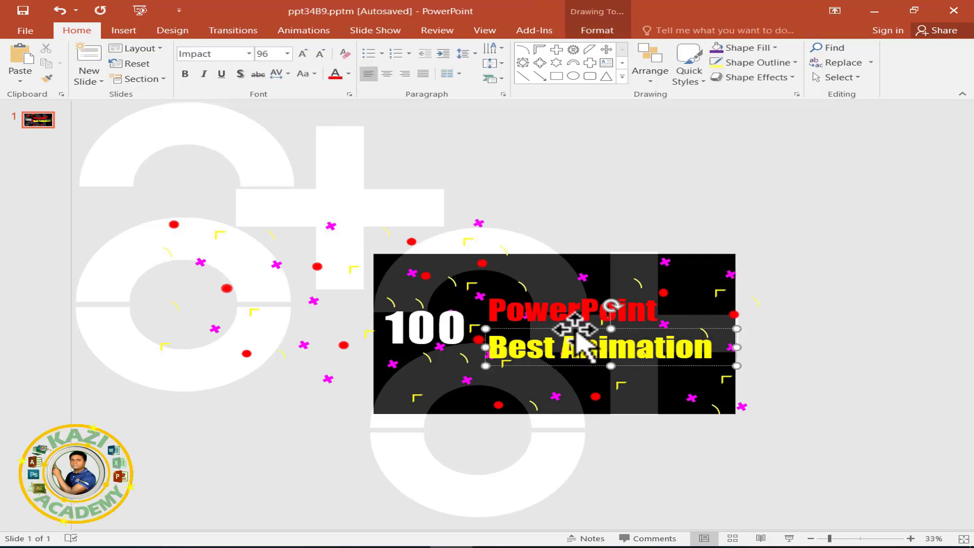
{"action": "left_click", "coordinate": [558, 309], "text": "shift"}
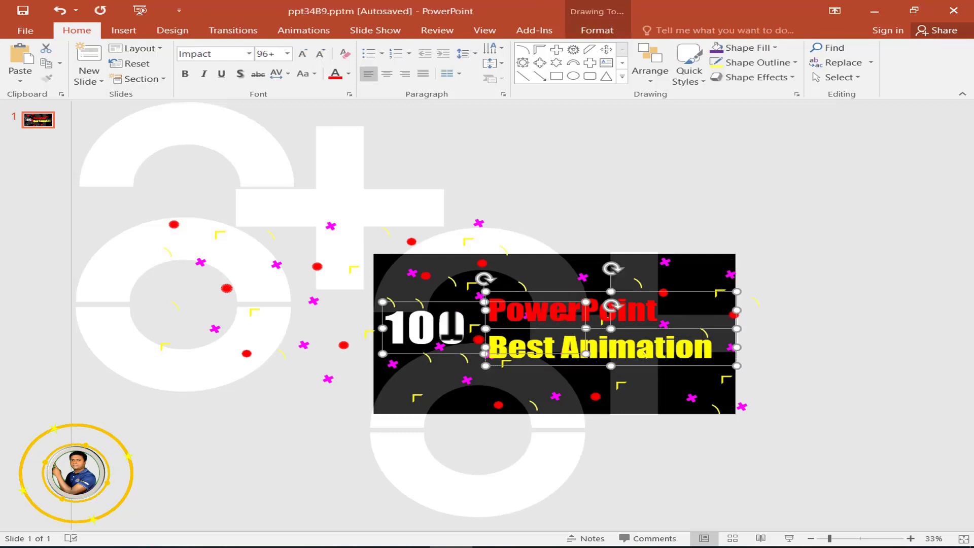
{"action": "right_click", "coordinate": [460, 308]}
{"action": "mouse_move", "coordinate": [517, 397]}
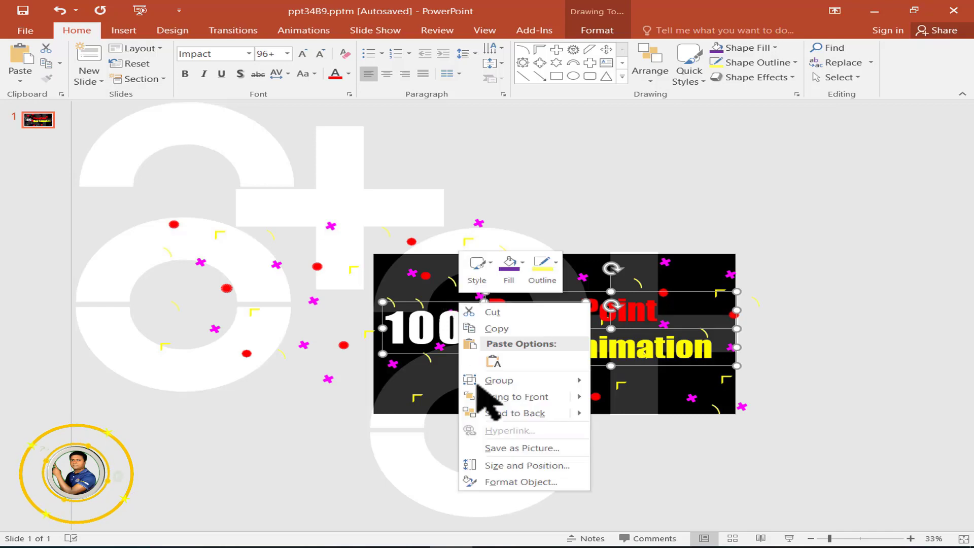
{"action": "left_click", "coordinate": [531, 399]}
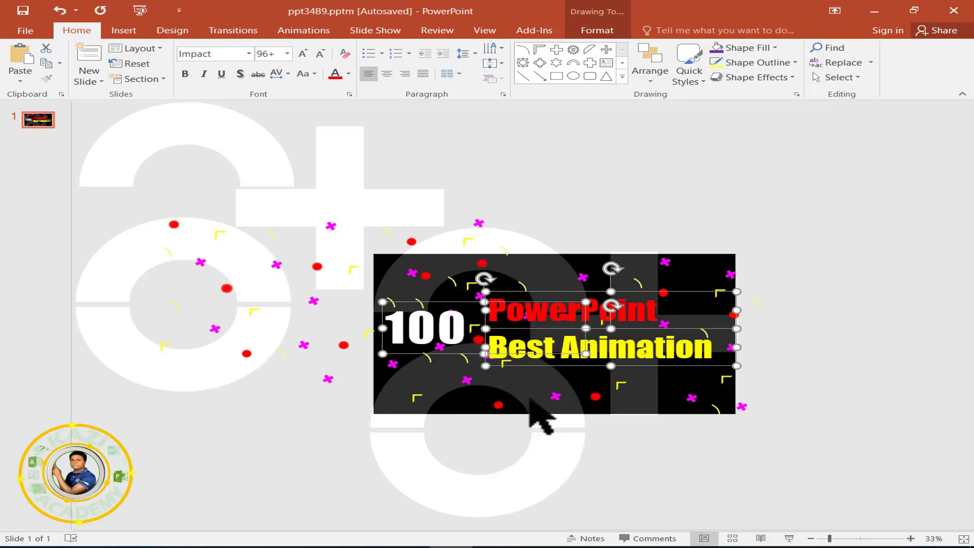
Change the confetti picture's stacking order, then select the large white background group.
{"action": "left_click", "coordinate": [793, 257]}
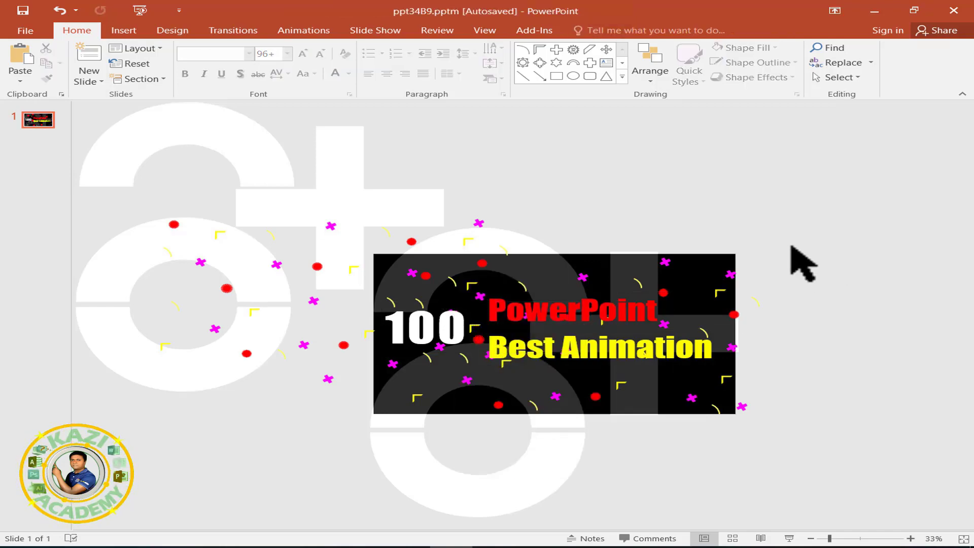
{"action": "left_click", "coordinate": [662, 261]}
{"action": "right_click", "coordinate": [651, 263]}
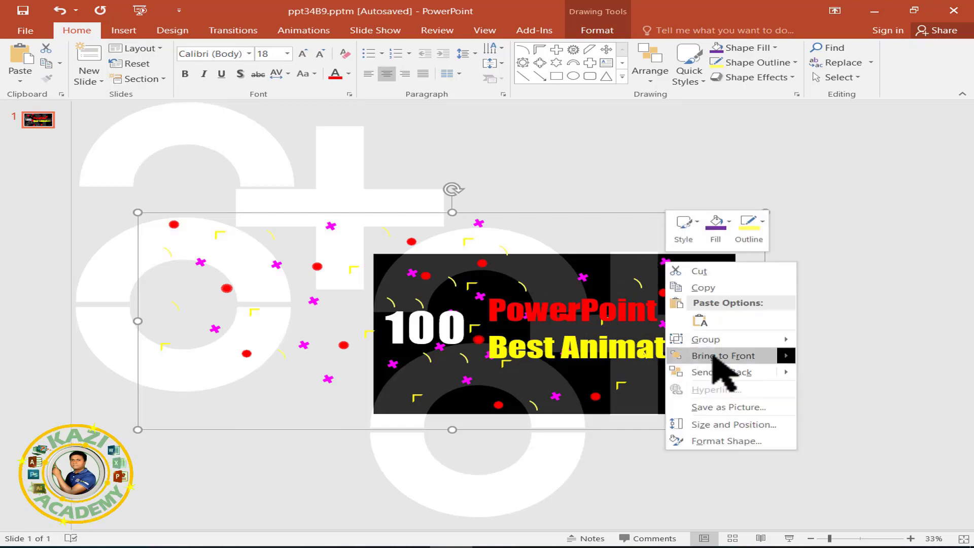
{"action": "left_click", "coordinate": [730, 373]}
{"action": "left_click", "coordinate": [824, 337]}
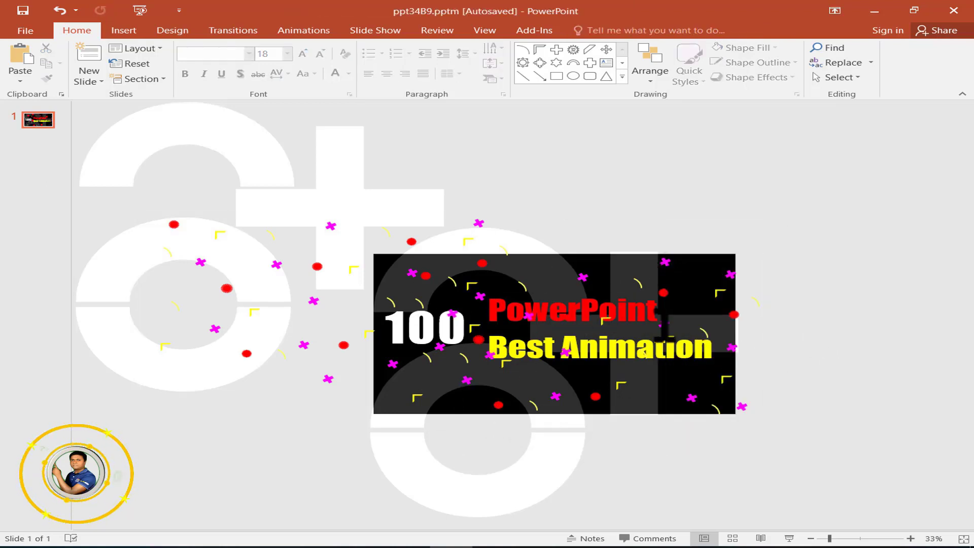
{"action": "left_click", "coordinate": [335, 170]}
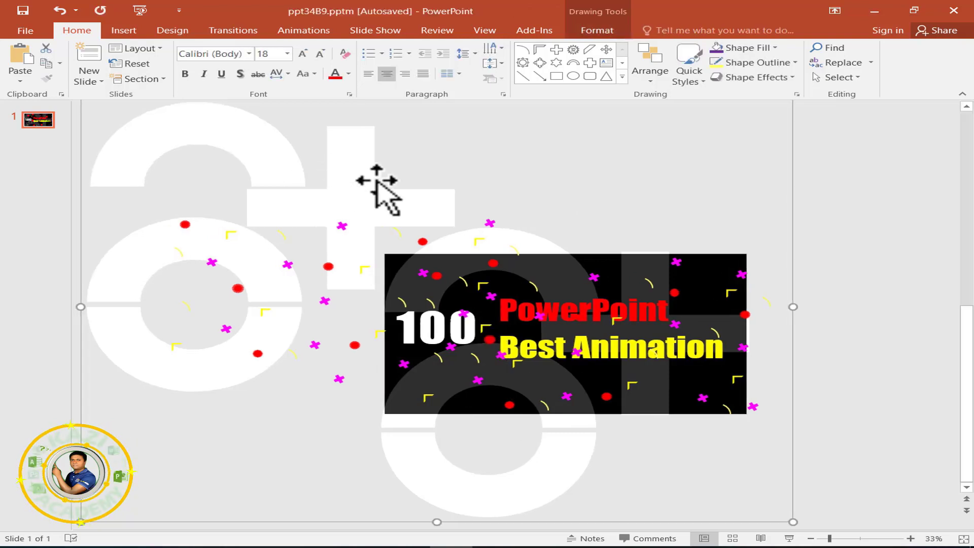
Apply a Lines motion path heading Right to the white group and show the Animation Pane.
{"action": "left_click", "coordinate": [307, 31]}
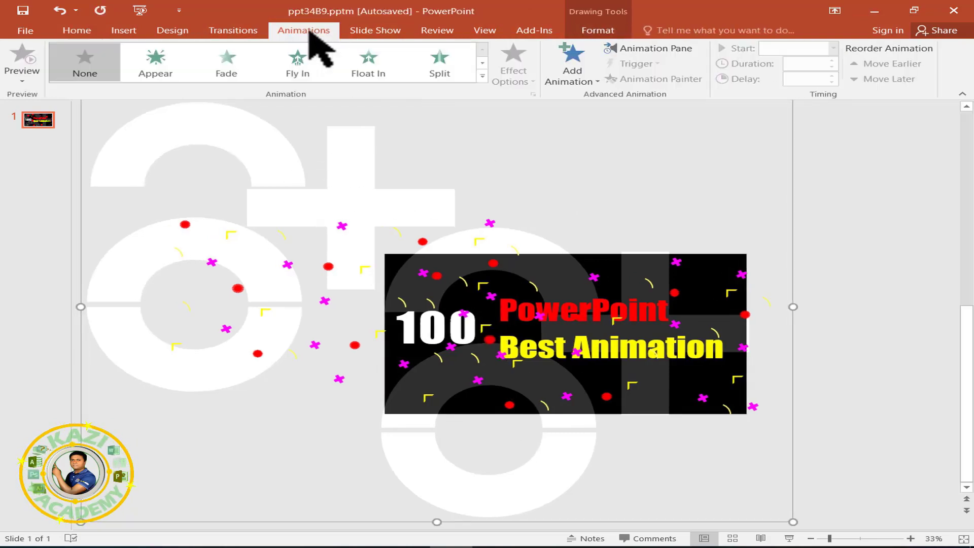
{"action": "left_click", "coordinate": [569, 71]}
{"action": "scroll", "coordinate": [613, 406], "scroll_direction": "down", "scroll_amount": 3}
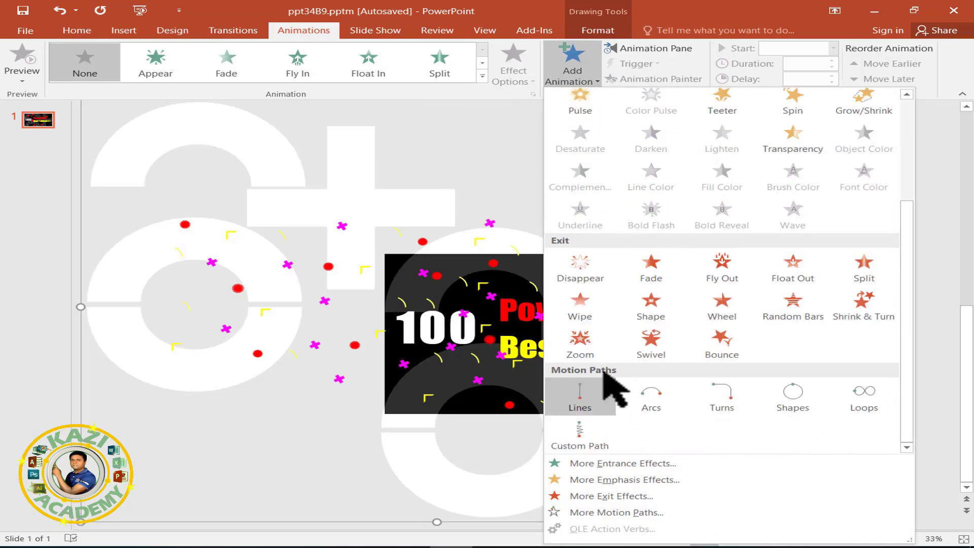
{"action": "left_click", "coordinate": [579, 398]}
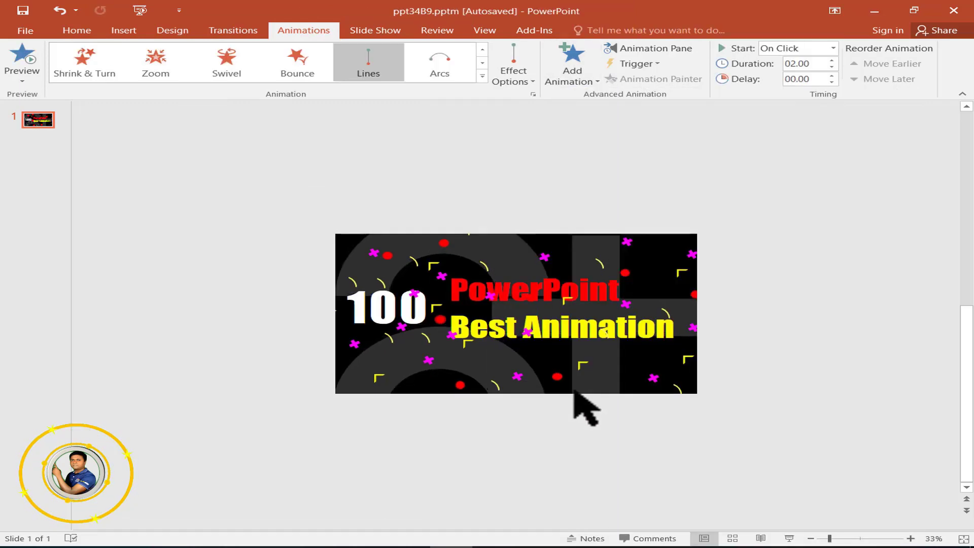
{"action": "left_click", "coordinate": [523, 71]}
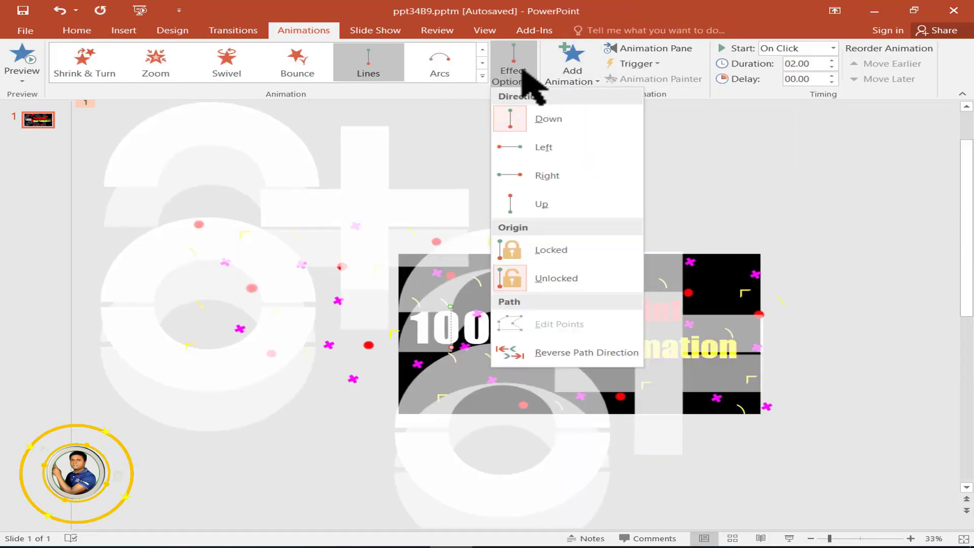
{"action": "left_click", "coordinate": [543, 175]}
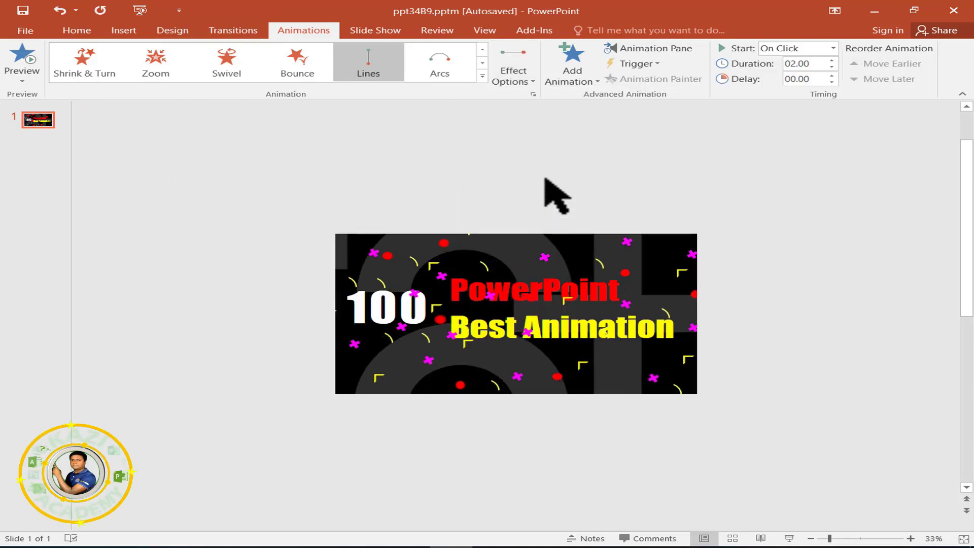
{"action": "left_click", "coordinate": [536, 315]}
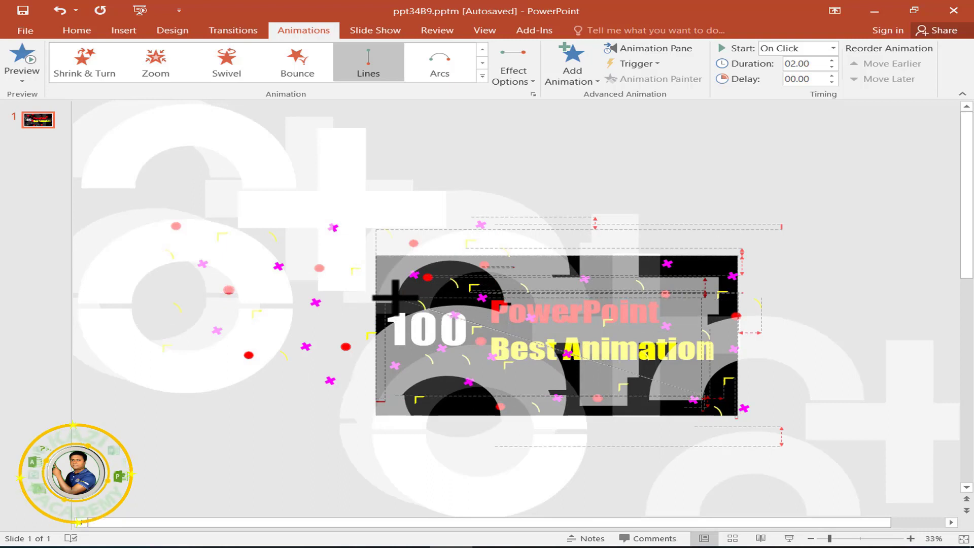
{"action": "left_click", "coordinate": [646, 50]}
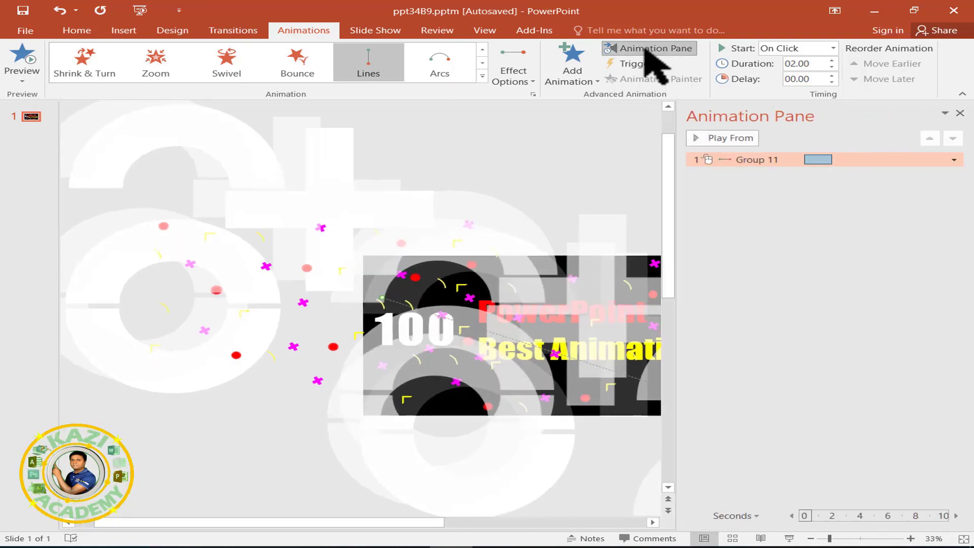
Set Group 11 to start With Previous with Auto-reverse on, then close the Animation Pane.
{"action": "left_click", "coordinate": [833, 48]}
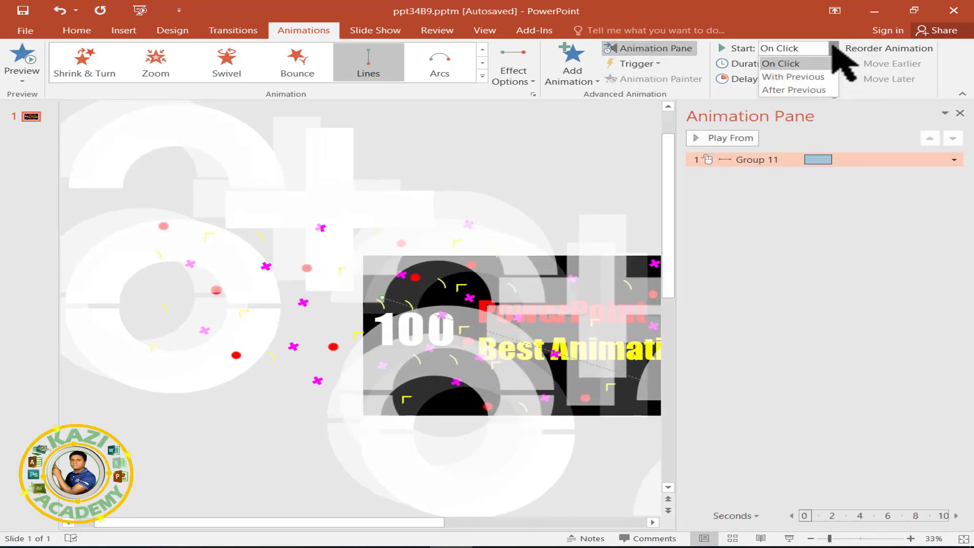
{"action": "left_click", "coordinate": [793, 76]}
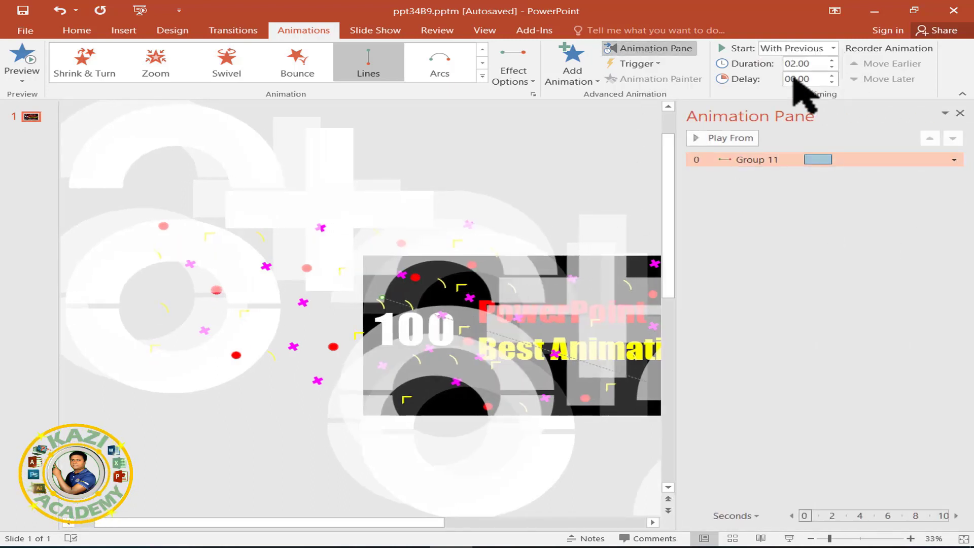
{"action": "left_click", "coordinate": [953, 160]}
{"action": "left_click", "coordinate": [892, 221]}
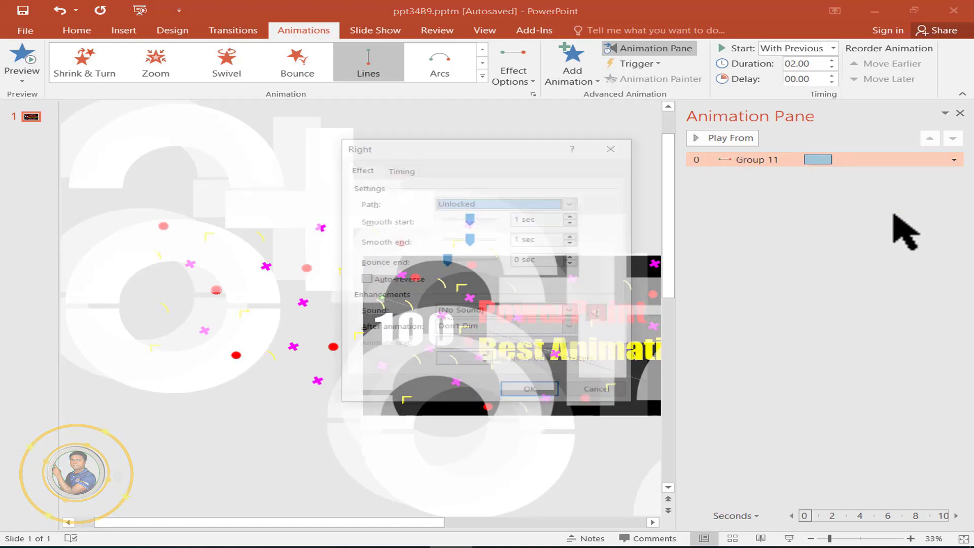
{"action": "left_click", "coordinate": [364, 278]}
{"action": "left_click", "coordinate": [399, 168]}
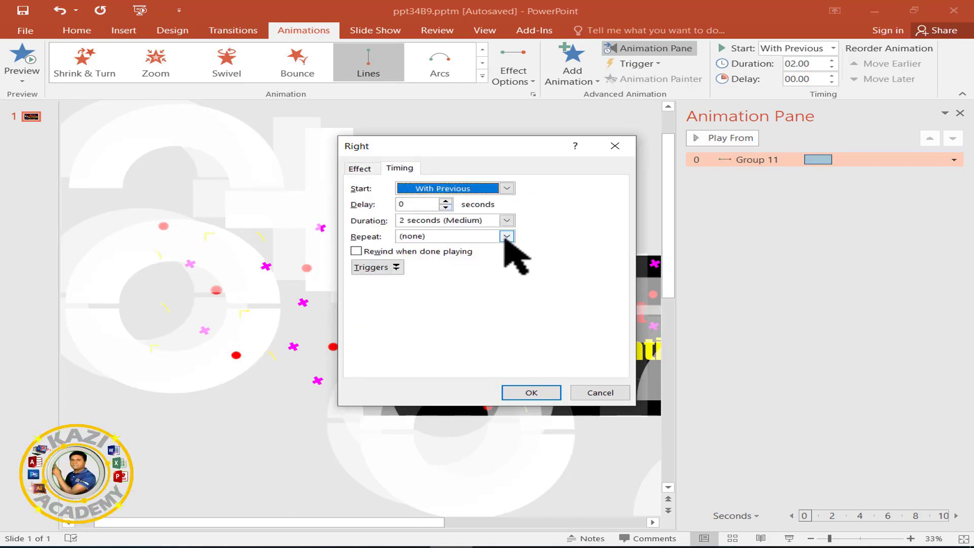
{"action": "left_click", "coordinate": [367, 169]}
{"action": "left_click", "coordinate": [512, 392]}
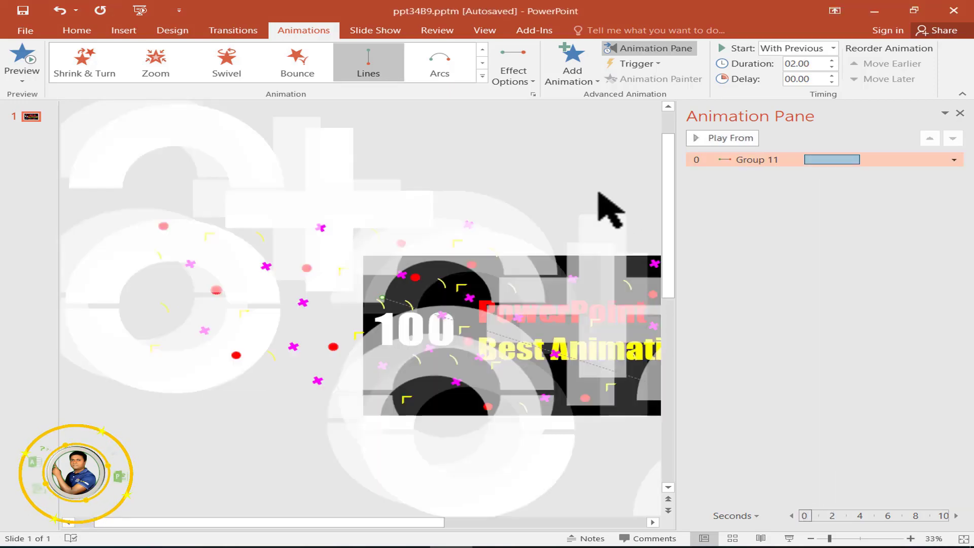
{"action": "left_click", "coordinate": [960, 114]}
Give the second confetti group (Group 117) a Lines motion path heading Right.
{"action": "left_click", "coordinate": [685, 191]}
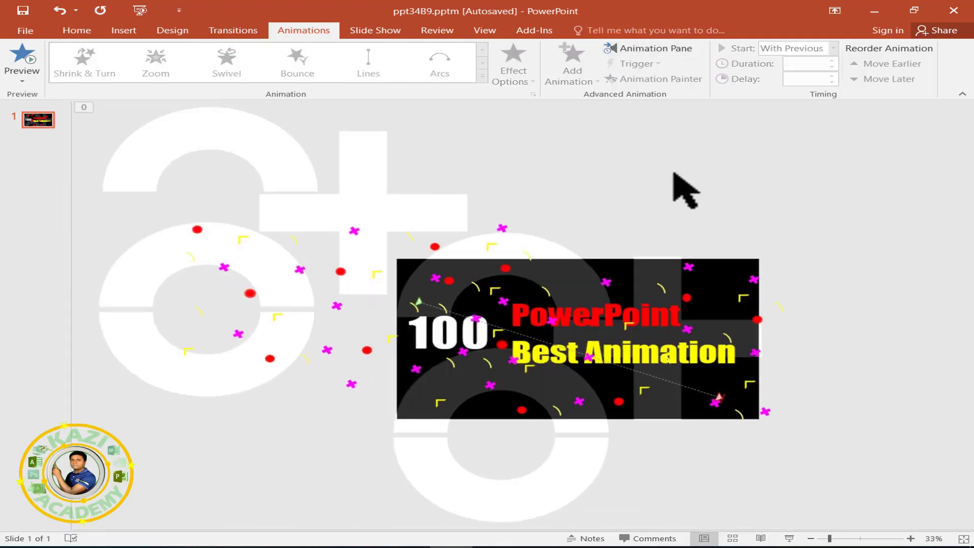
{"action": "left_click", "coordinate": [355, 232]}
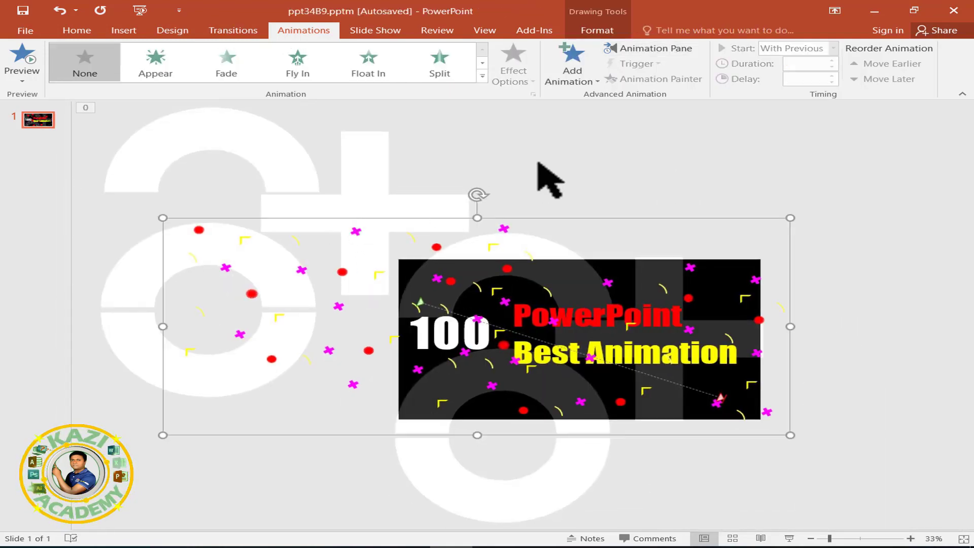
{"action": "left_click", "coordinate": [573, 76]}
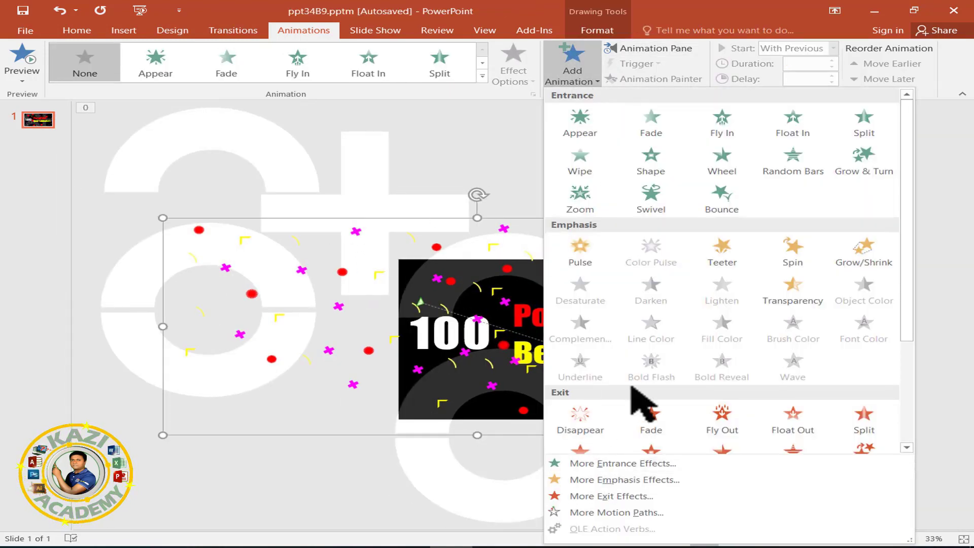
{"action": "scroll", "coordinate": [631, 388], "scroll_direction": "down", "scroll_amount": 3}
{"action": "left_click", "coordinate": [586, 398]}
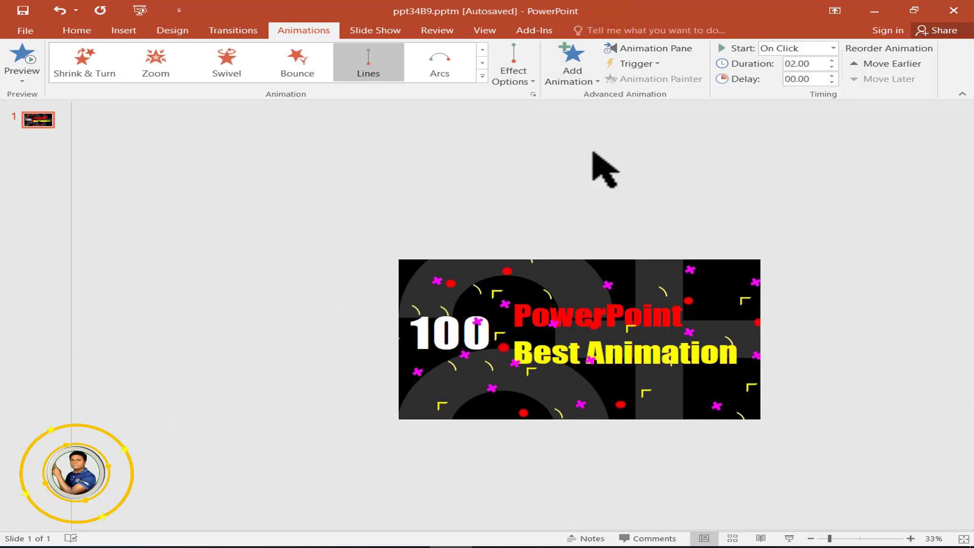
{"action": "left_click", "coordinate": [576, 76]}
{"action": "left_click", "coordinate": [513, 73]}
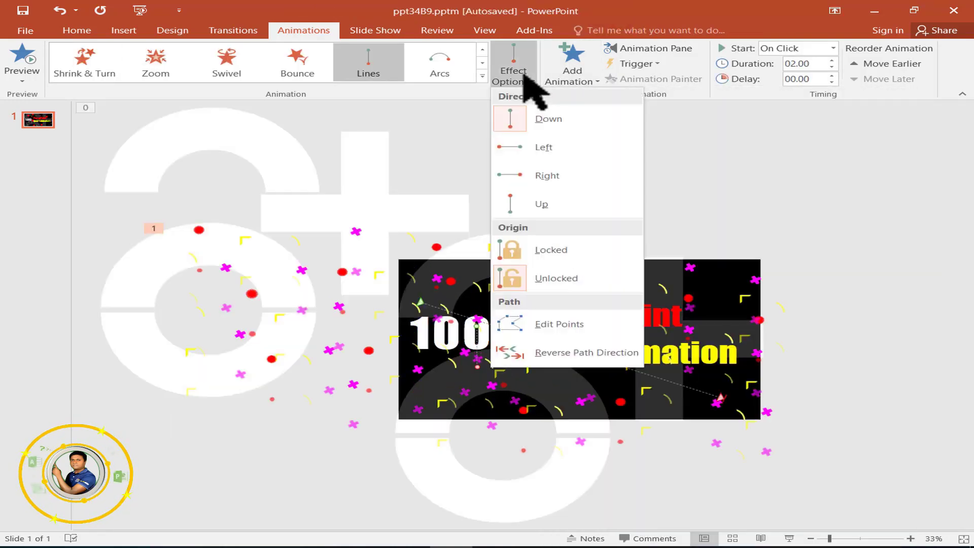
{"action": "left_click", "coordinate": [552, 177]}
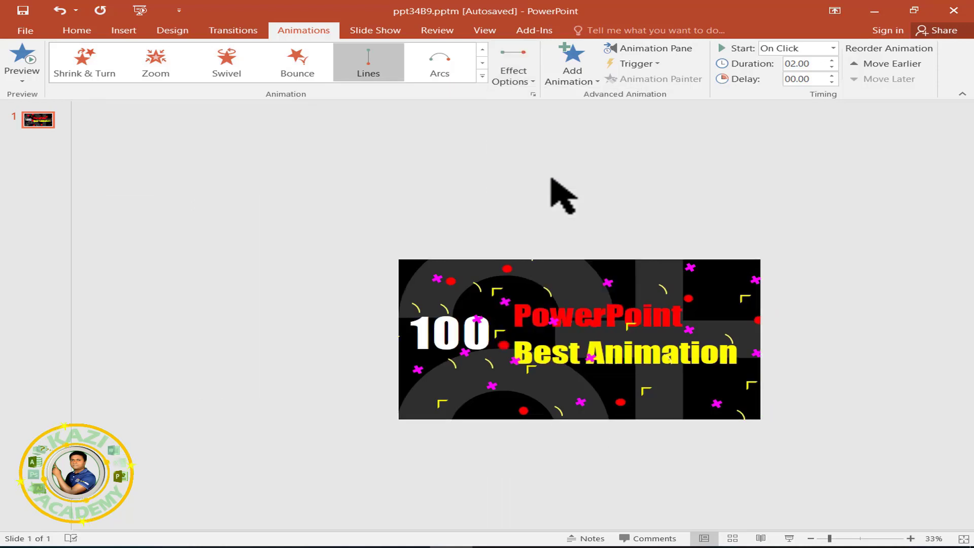
Set Group 117 to start With Previous with Auto-reverse, adjust its path direction, and close the pane.
{"action": "left_click", "coordinate": [659, 49]}
{"action": "left_click", "coordinate": [953, 174]}
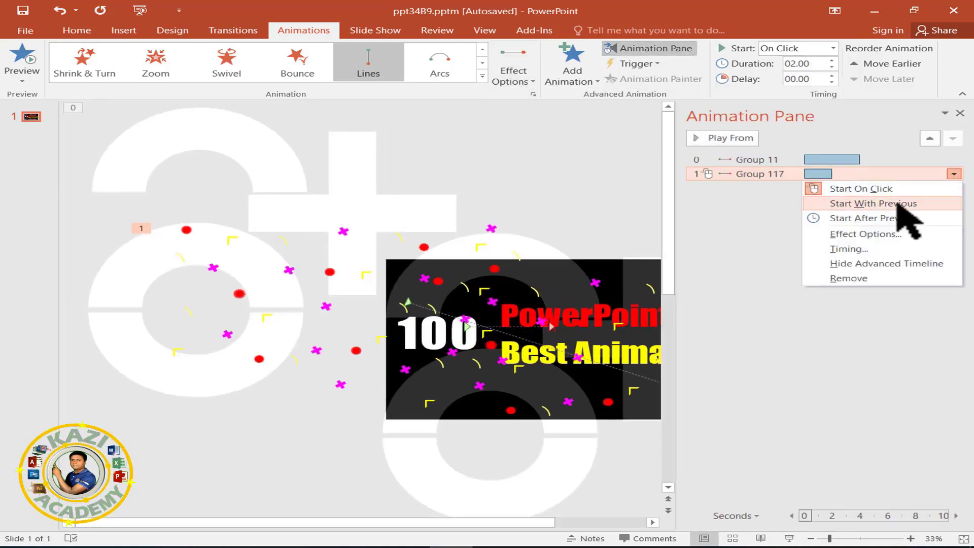
{"action": "left_click", "coordinate": [862, 203]}
{"action": "left_click", "coordinate": [953, 174]}
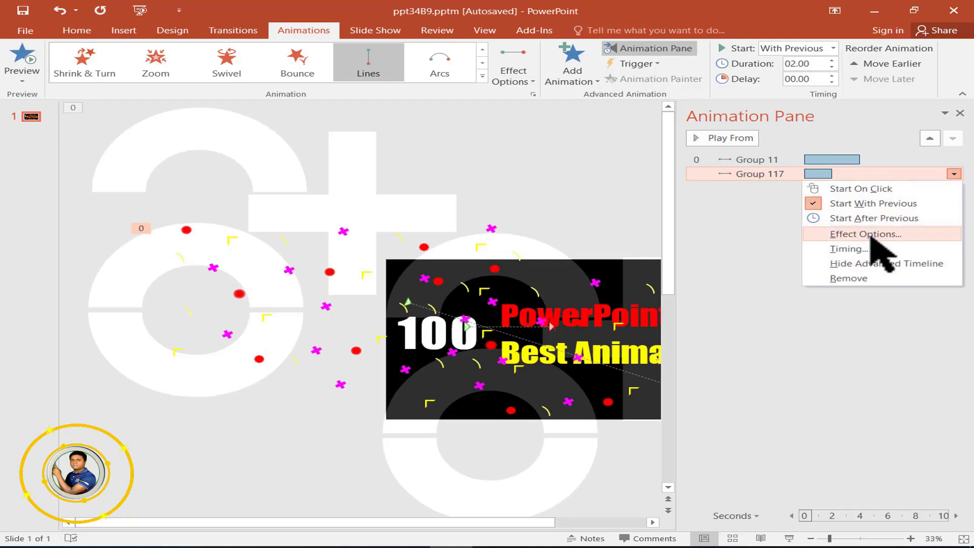
{"action": "left_click", "coordinate": [864, 234]}
{"action": "left_click", "coordinate": [363, 280]}
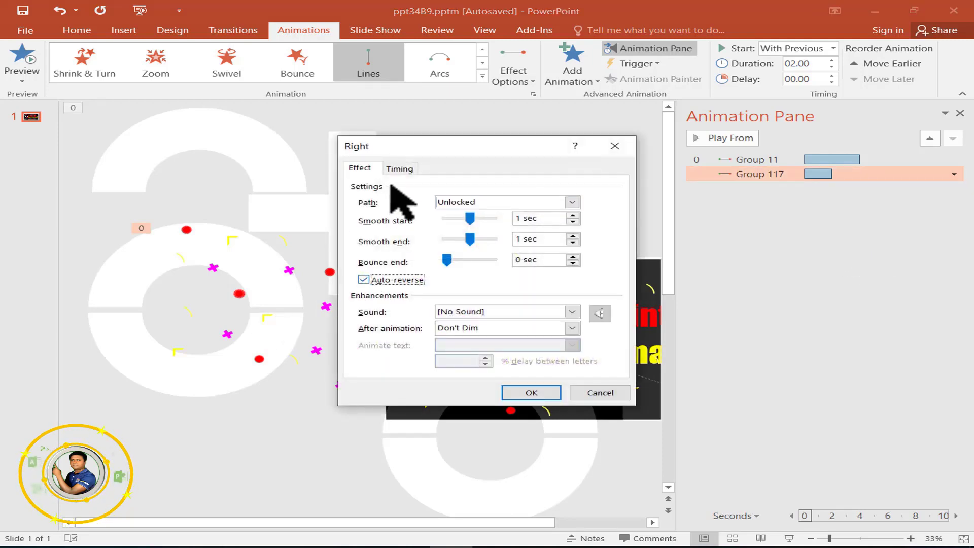
{"action": "left_click", "coordinate": [398, 169]}
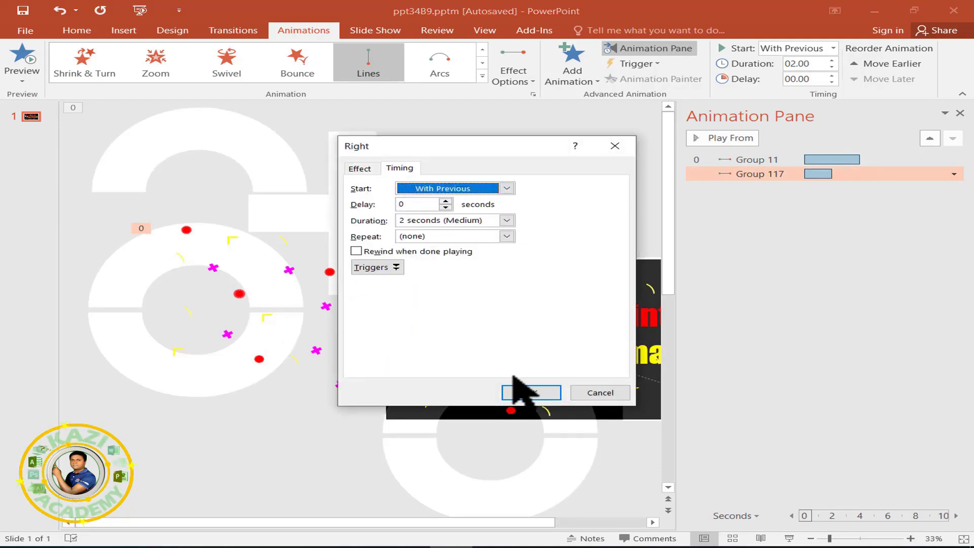
{"action": "left_click", "coordinate": [527, 393]}
{"action": "left_click", "coordinate": [512, 71]}
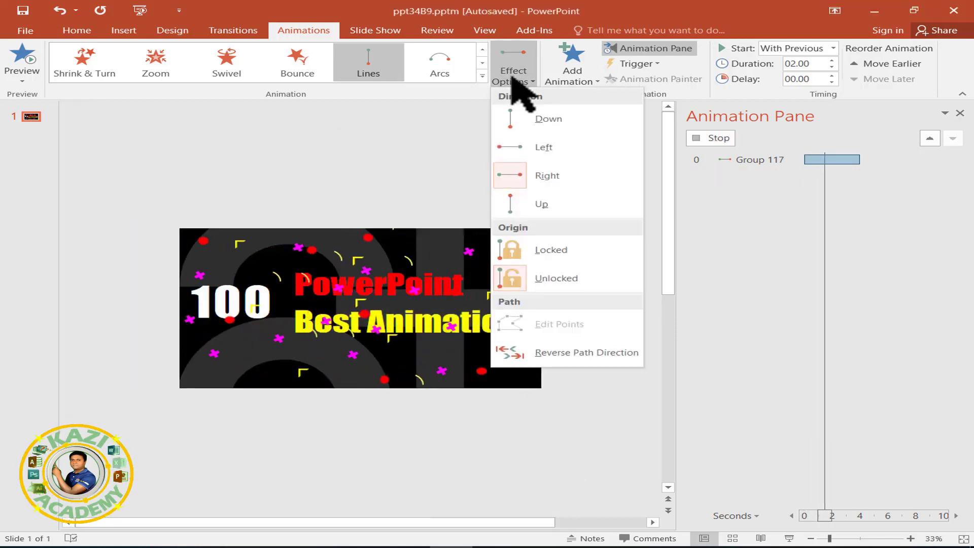
{"action": "left_click", "coordinate": [548, 146]}
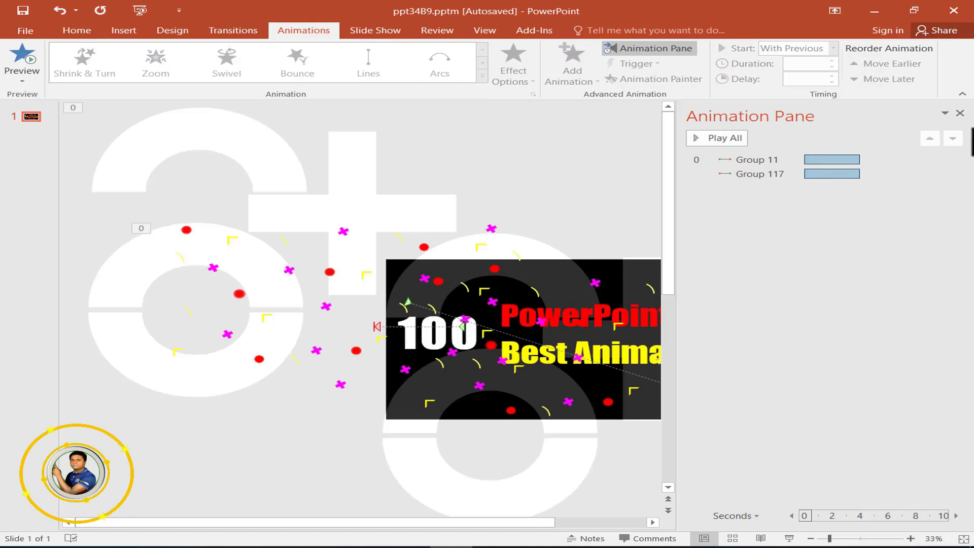
{"action": "left_click", "coordinate": [960, 113]}
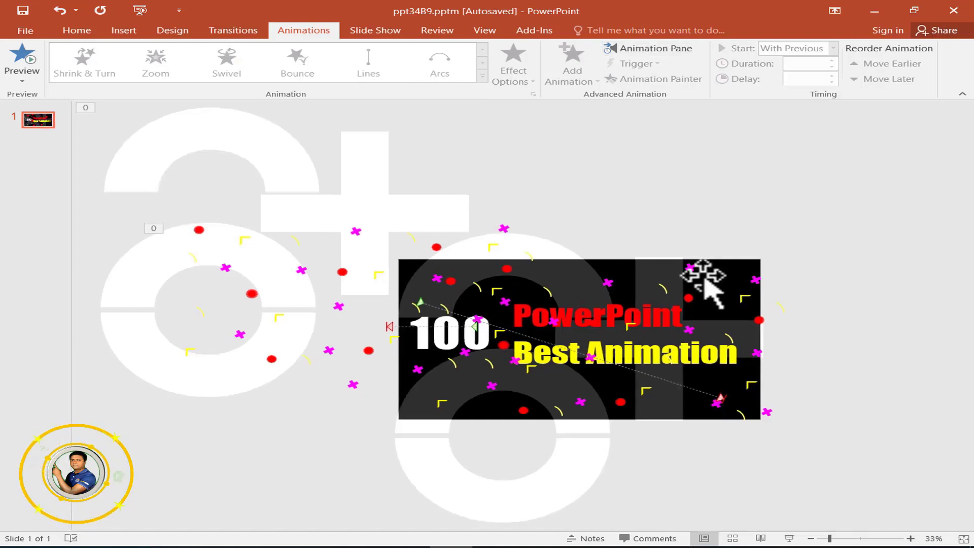
Select the white '100' text box and apply the Fly In entrance effect.
{"action": "left_click", "coordinate": [361, 230]}
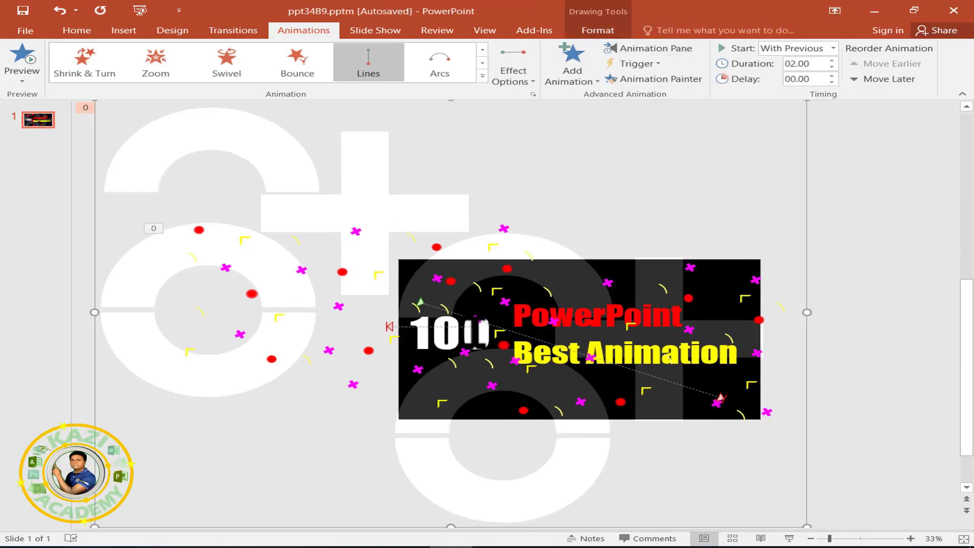
{"action": "left_click", "coordinate": [392, 325]}
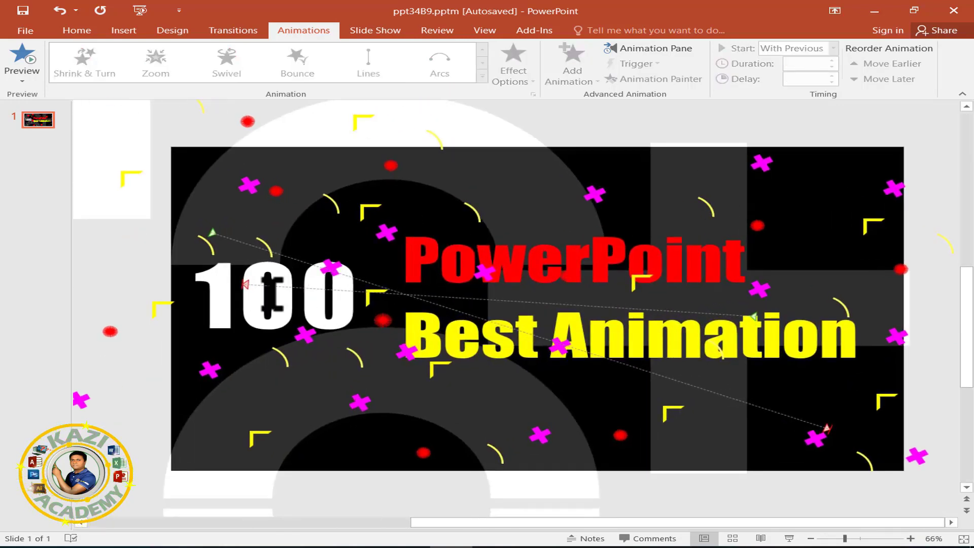
{"action": "left_click", "coordinate": [259, 284]}
{"action": "left_click", "coordinate": [583, 76]}
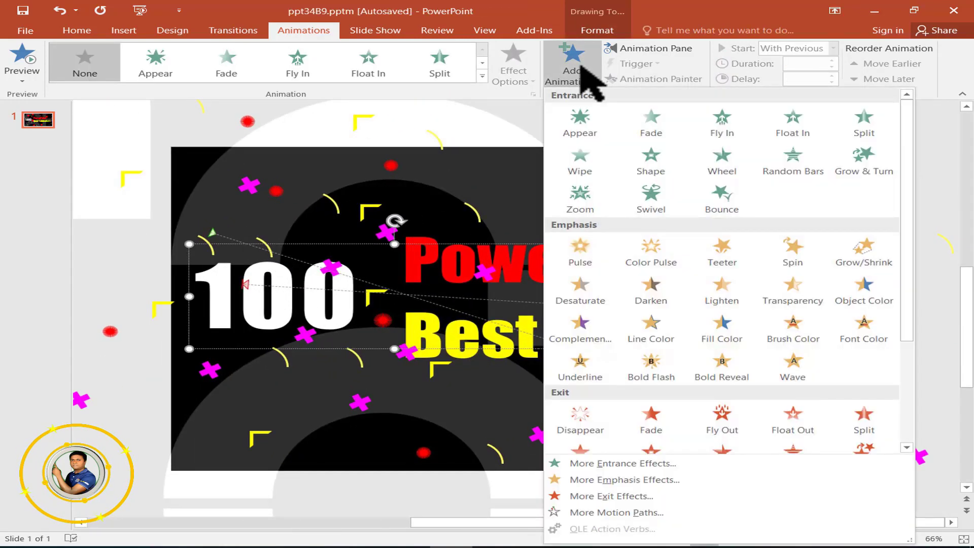
{"action": "left_click", "coordinate": [727, 122]}
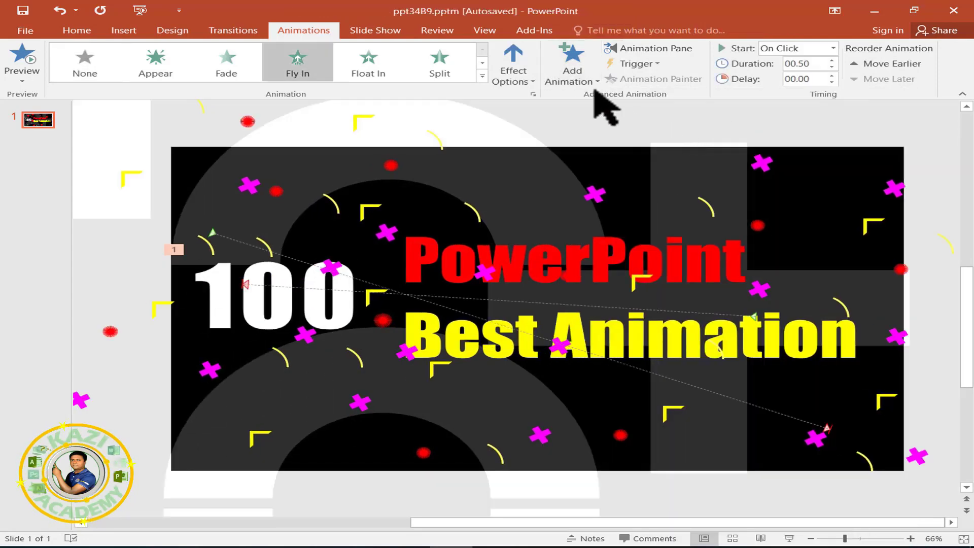
Start the 100 fly-in With Previous and give the red 'PowerPoint' a Fly In entrance.
{"action": "left_click", "coordinate": [654, 48]}
{"action": "left_click", "coordinate": [953, 187]}
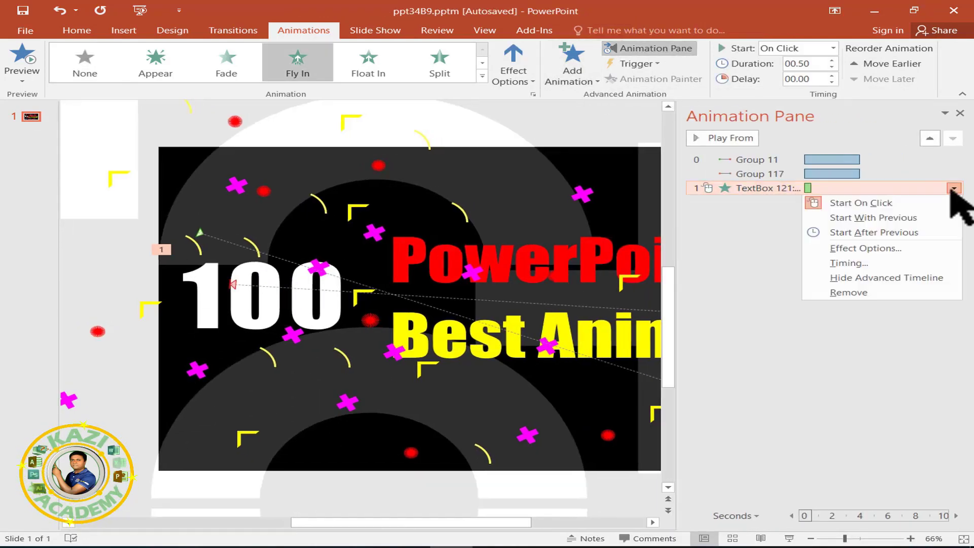
{"action": "left_click", "coordinate": [877, 218]}
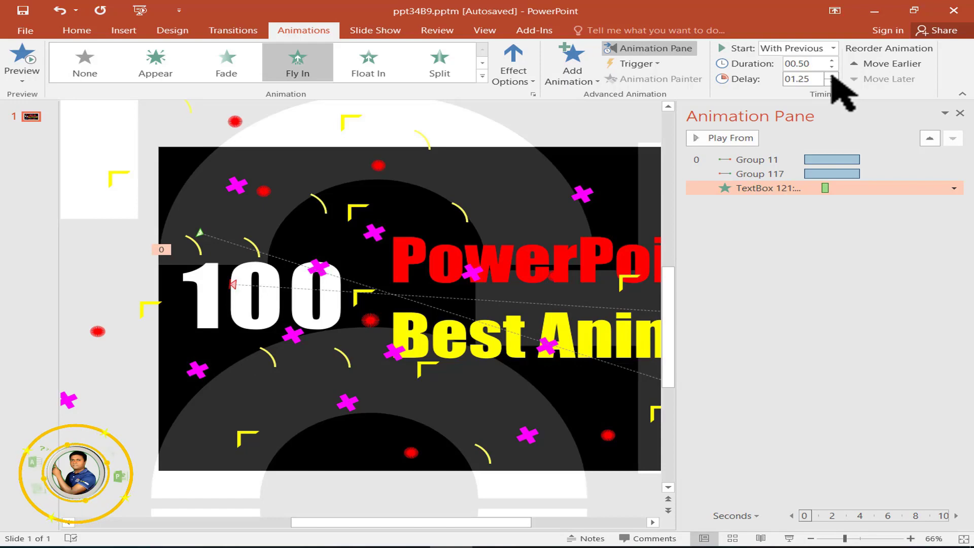
{"action": "left_click", "coordinate": [871, 269]}
{"action": "left_click", "coordinate": [533, 264]}
{"action": "left_click", "coordinate": [590, 74]}
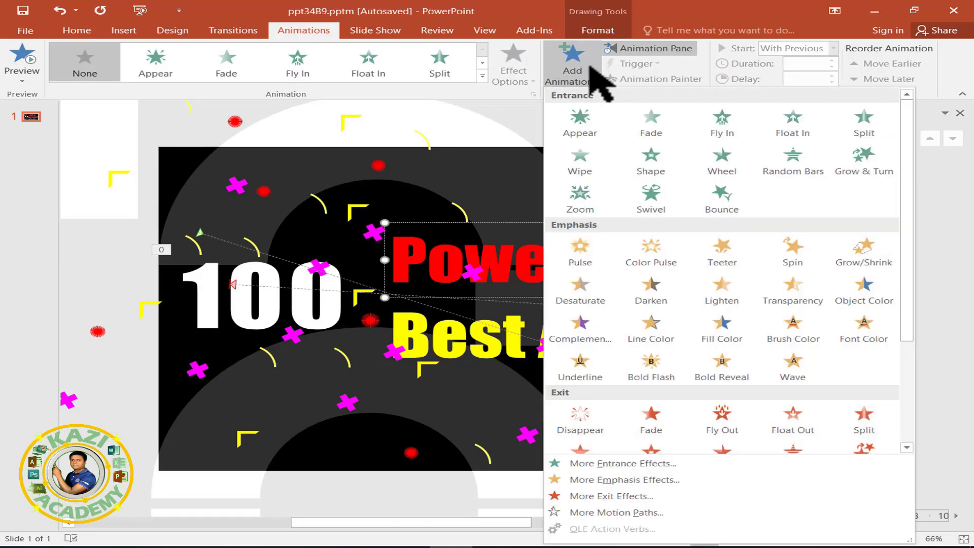
{"action": "left_click", "coordinate": [724, 121]}
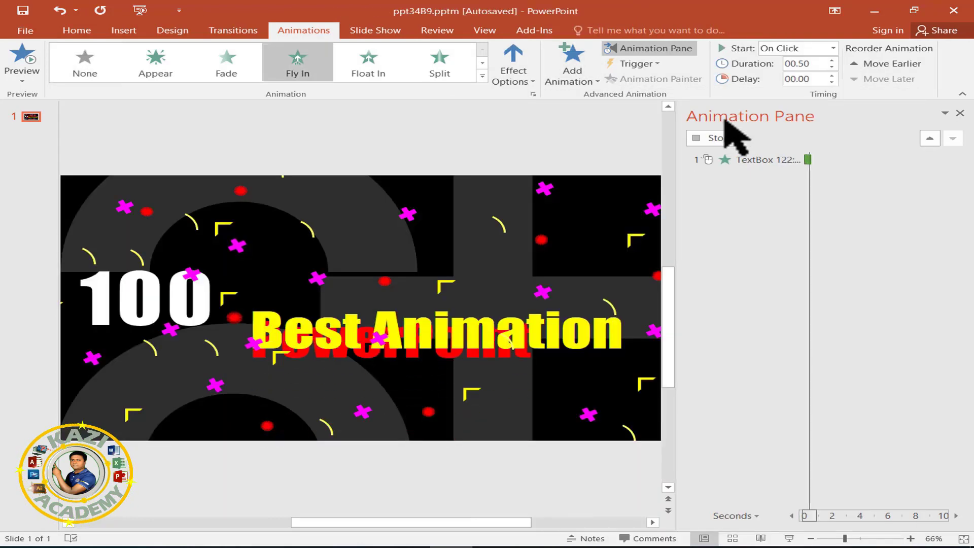
{"action": "left_click", "coordinate": [529, 71]}
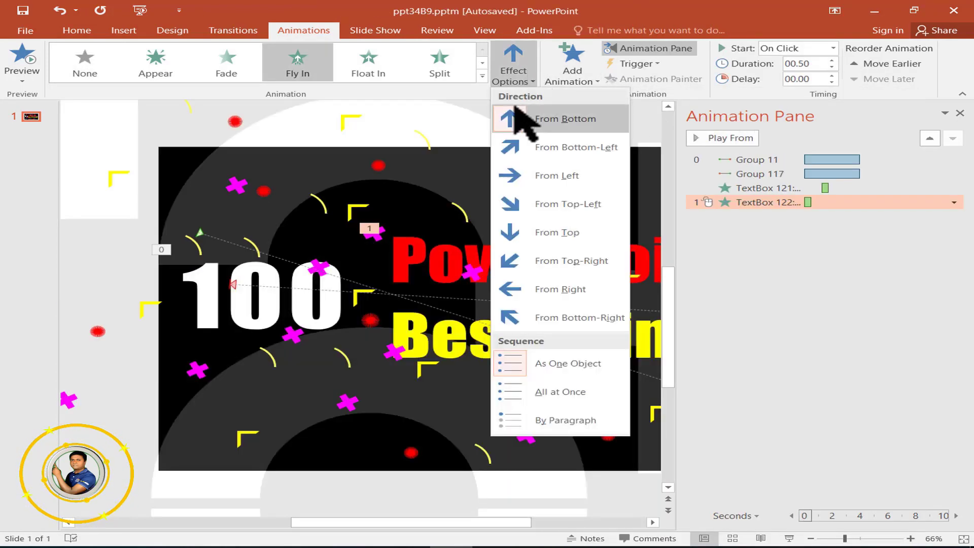
{"action": "left_click", "coordinate": [662, 18]}
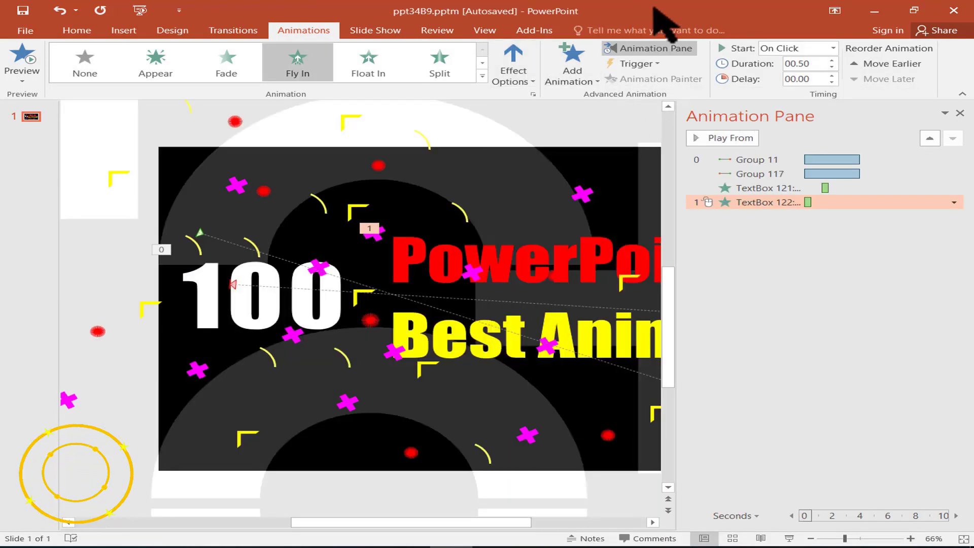
Make 100 fly in From Right and start PowerPoint's fly-in With Previous.
{"action": "left_click", "coordinate": [266, 287]}
{"action": "left_click", "coordinate": [527, 82]}
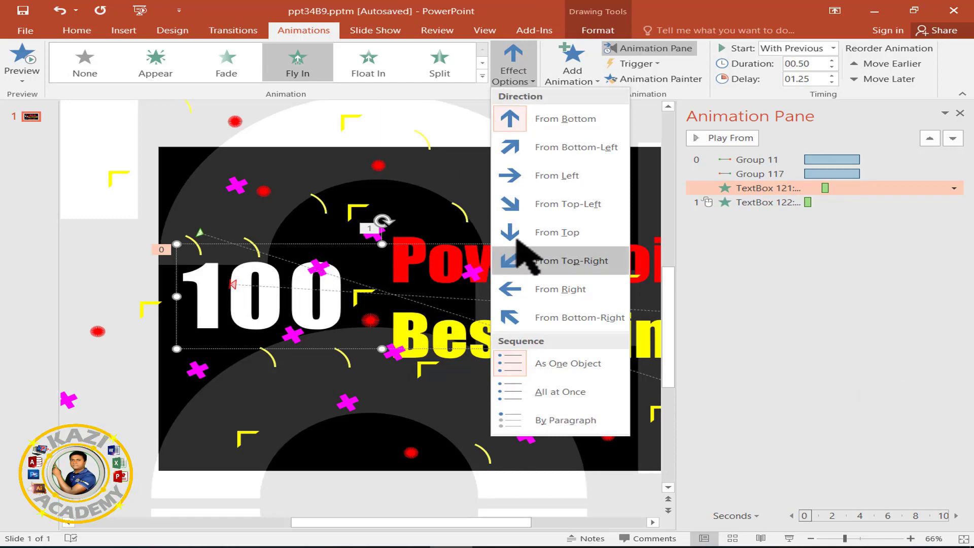
{"action": "left_click", "coordinate": [560, 293]}
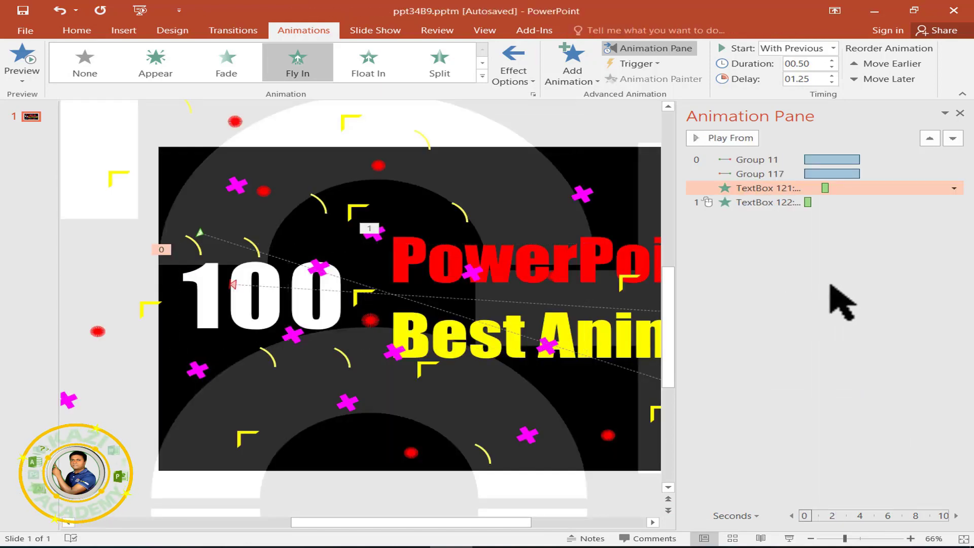
{"action": "left_click", "coordinate": [875, 203]}
{"action": "left_click", "coordinate": [954, 203]}
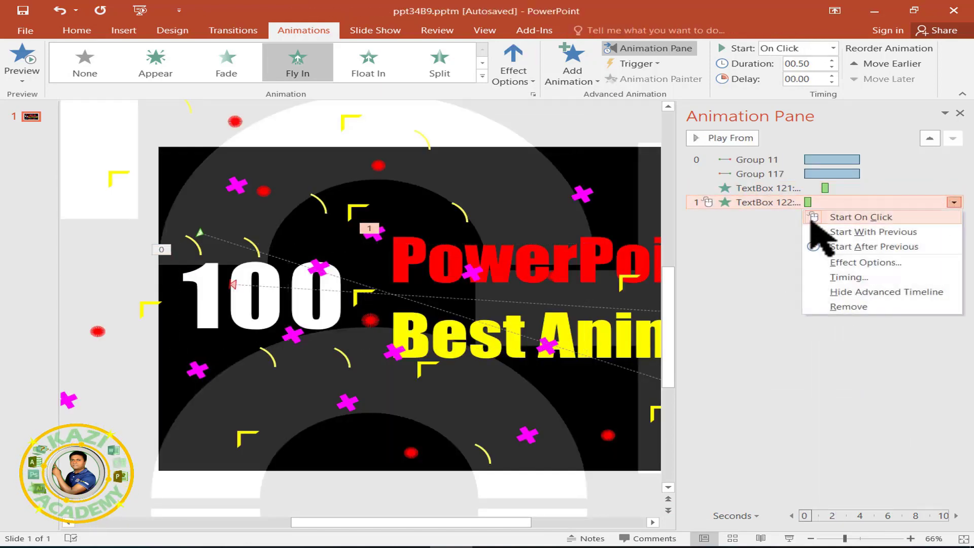
{"action": "left_click", "coordinate": [862, 232]}
{"action": "left_click", "coordinate": [953, 203]}
{"action": "left_click", "coordinate": [865, 263]}
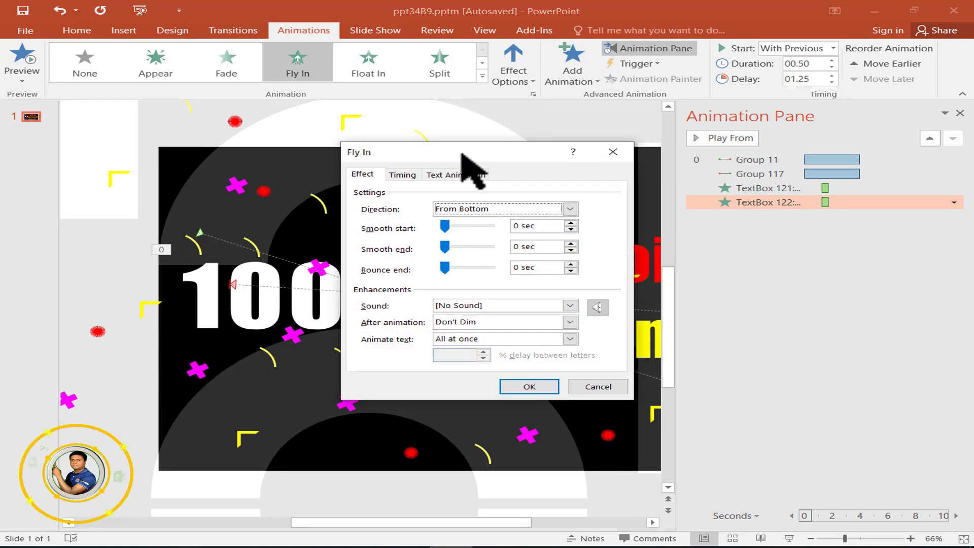
Give the PowerPoint fly-in a 0.5-second smooth end.
{"action": "left_click_drag", "start_coordinate": [462, 154], "coordinate": [611, 119]}
{"action": "left_click_drag", "start_coordinate": [592, 209], "coordinate": [669, 213]}
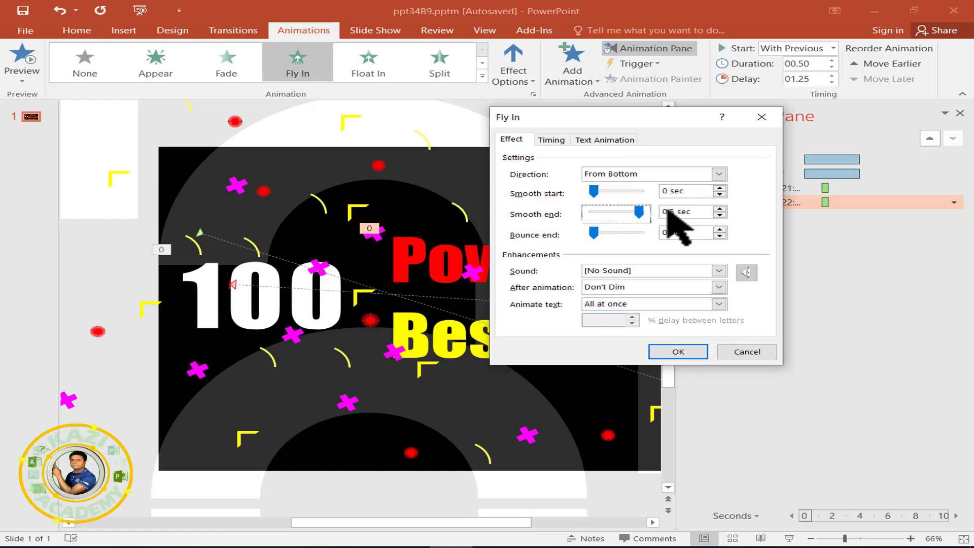
{"action": "left_click", "coordinate": [678, 351]}
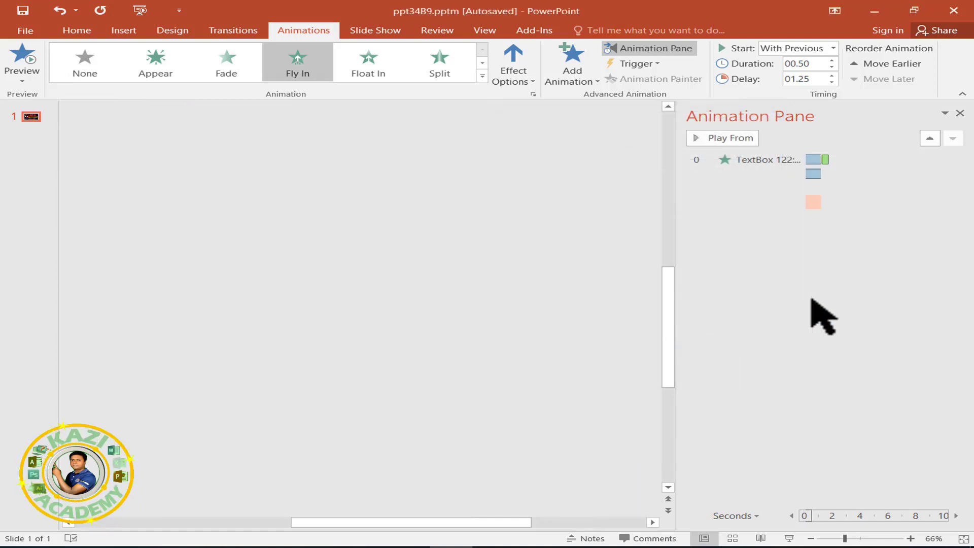
Set the 100 fly-in's smooth start to 0 seconds.
{"action": "left_click", "coordinate": [950, 187]}
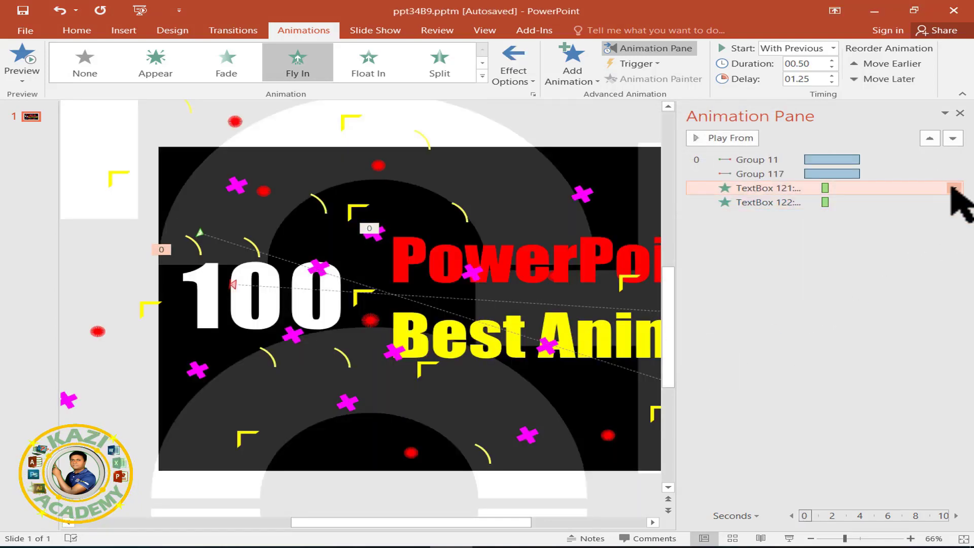
{"action": "left_click", "coordinate": [953, 188]}
{"action": "left_click", "coordinate": [856, 248]}
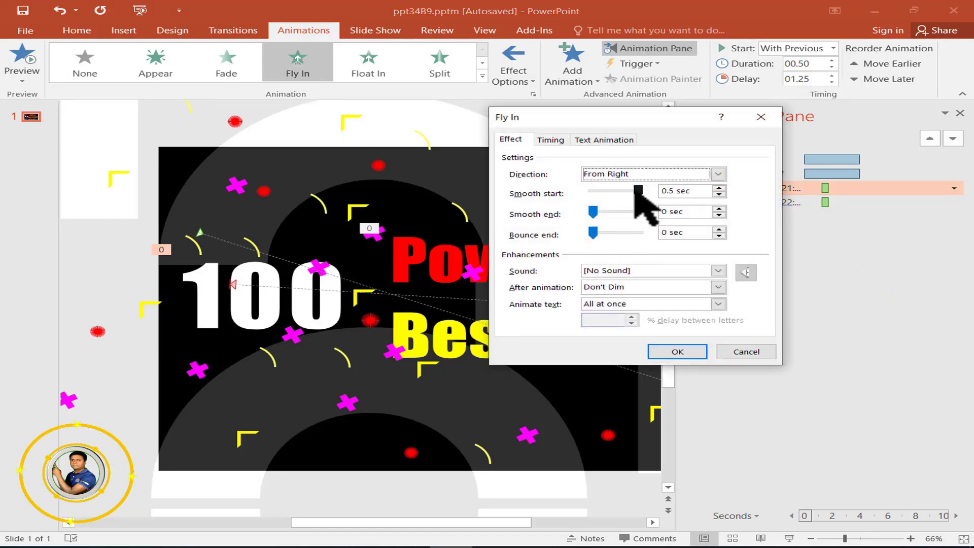
{"action": "mouse_move", "coordinate": [635, 188]}
{"action": "left_mouse_down"}
{"action": "mouse_move", "coordinate": [572, 187]}
{"action": "mouse_move", "coordinate": [659, 214]}
{"action": "left_mouse_up"}
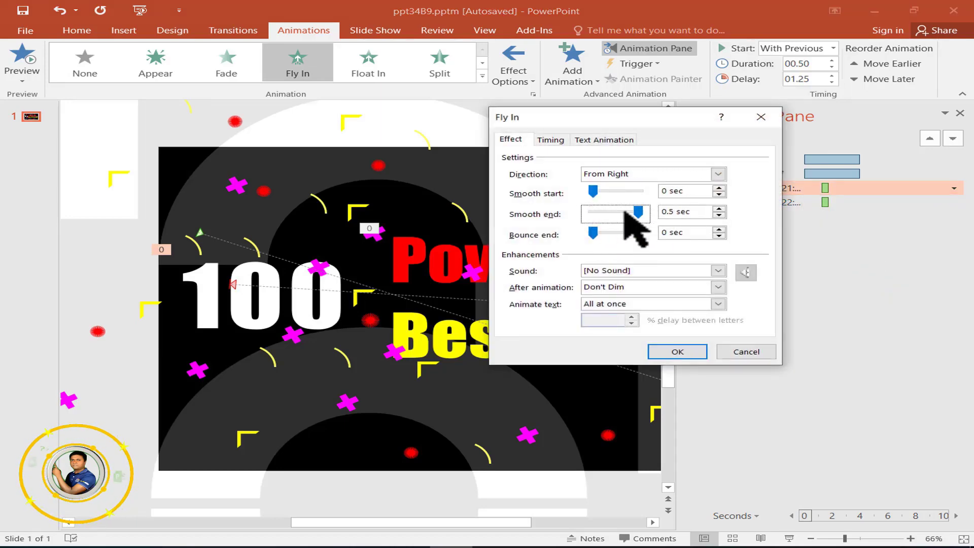
{"action": "left_click", "coordinate": [677, 351]}
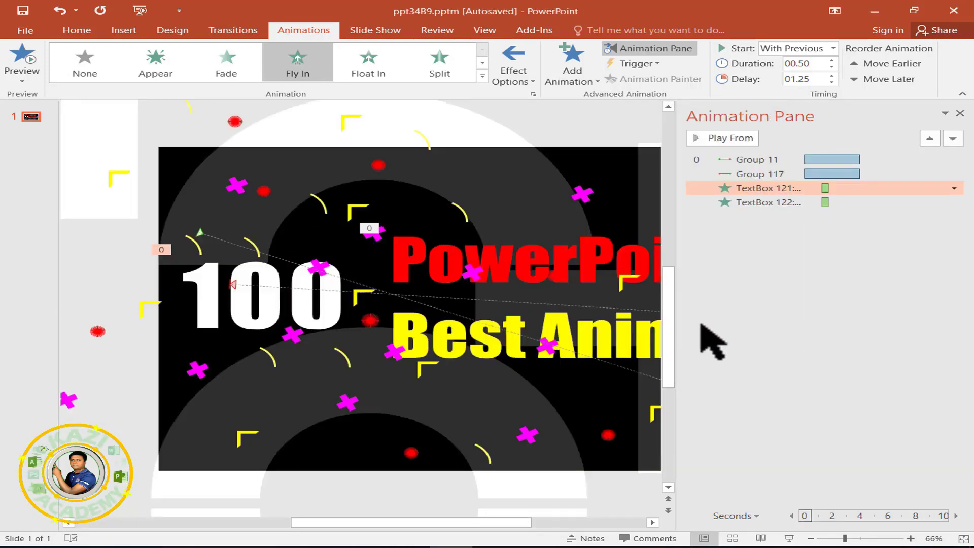
{"action": "left_click", "coordinate": [598, 335]}
{"action": "left_click", "coordinate": [588, 65]}
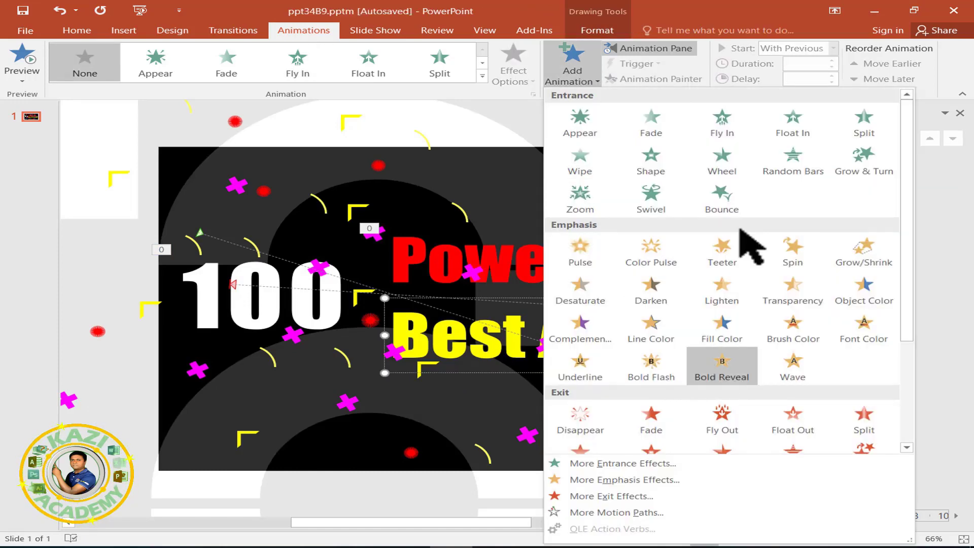
Give 'Best Animation' a Fly In starting With Previous with a 0.5-second smooth end.
{"action": "left_click", "coordinate": [722, 124]}
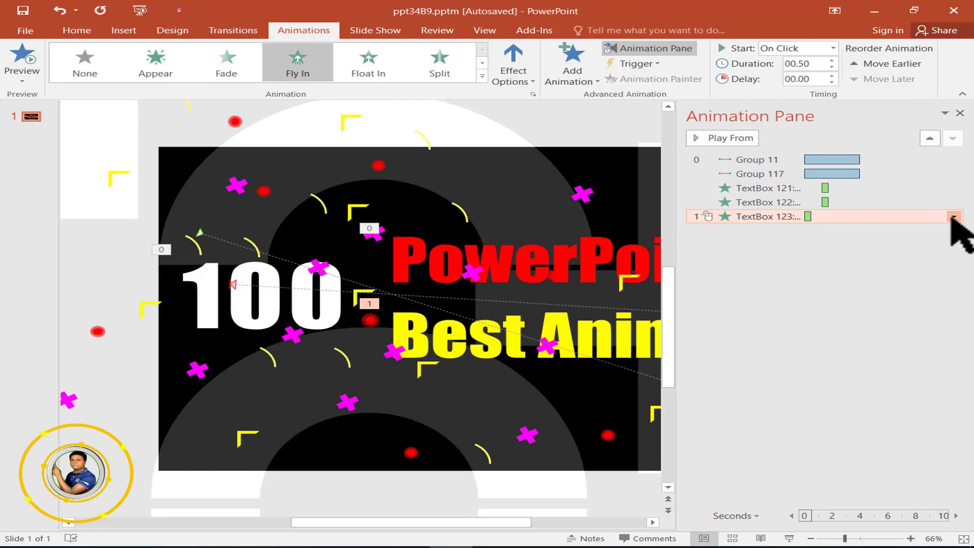
{"action": "left_click", "coordinate": [953, 216]}
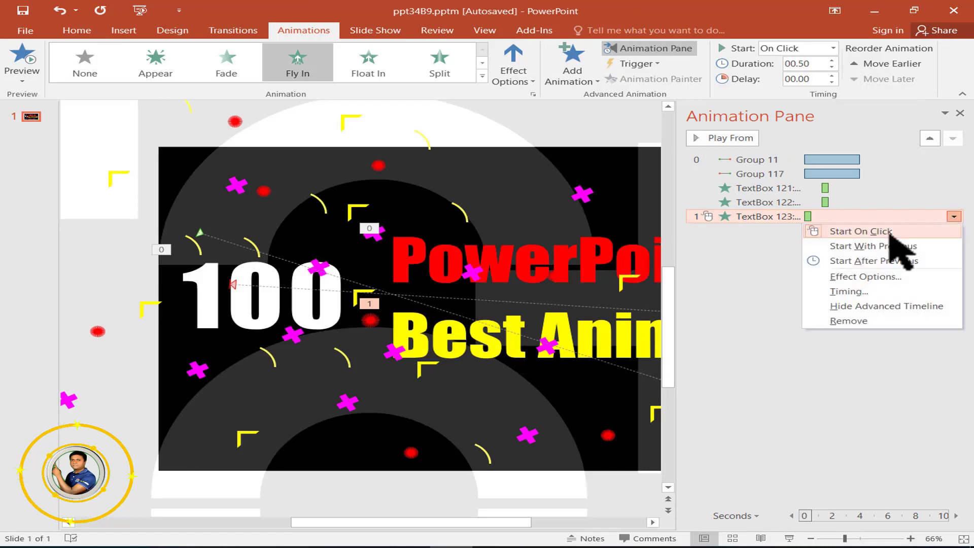
{"action": "left_click", "coordinate": [893, 246]}
{"action": "left_click", "coordinate": [954, 216]}
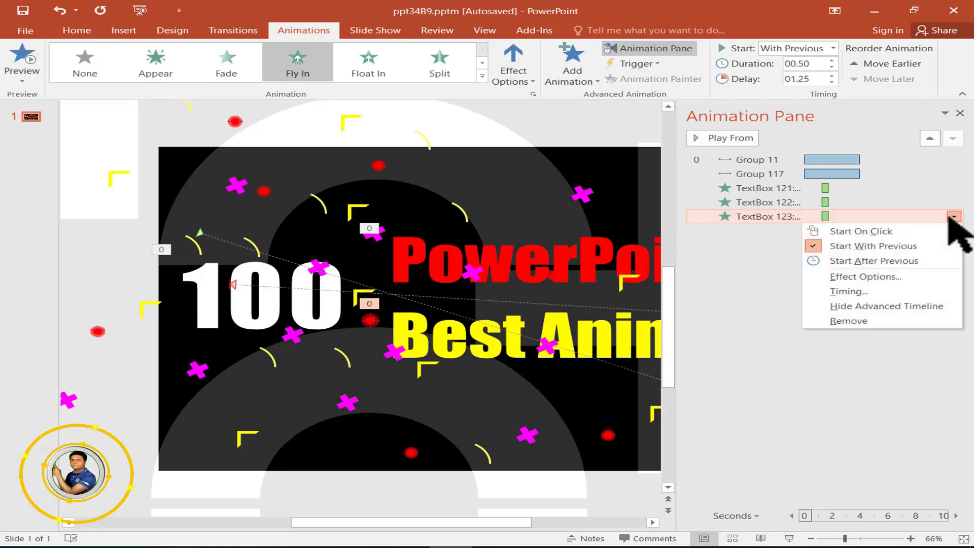
{"action": "left_click", "coordinate": [832, 276]}
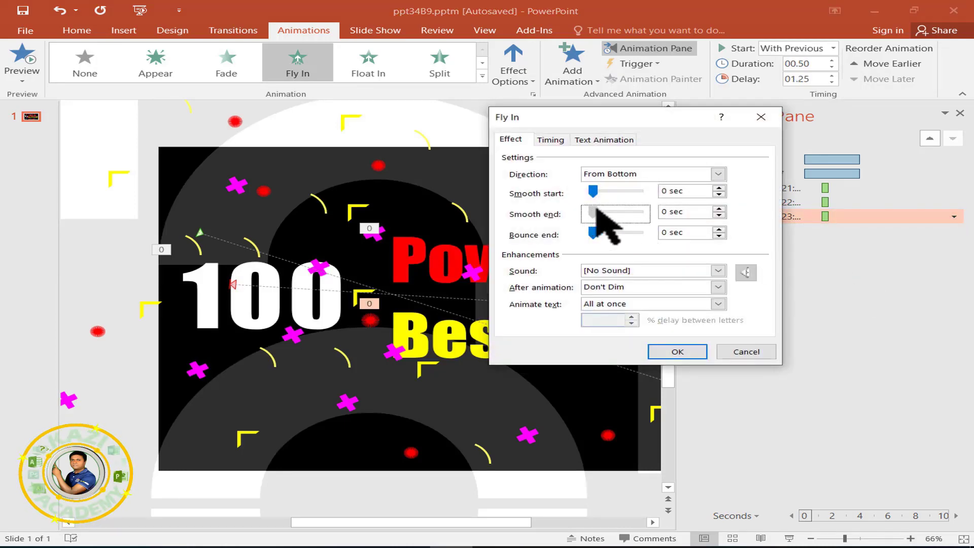
{"action": "left_click_drag", "start_coordinate": [595, 209], "coordinate": [658, 210]}
{"action": "left_click", "coordinate": [685, 351]}
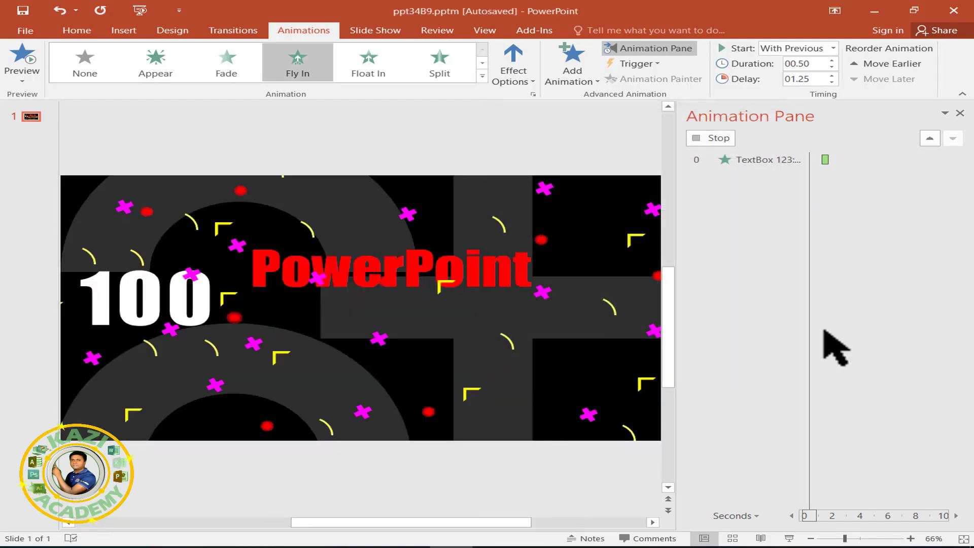
Make 'PowerPoint' fly in From Top and 'Best Animation' fly in From Bottom.
{"action": "left_click", "coordinate": [556, 259]}
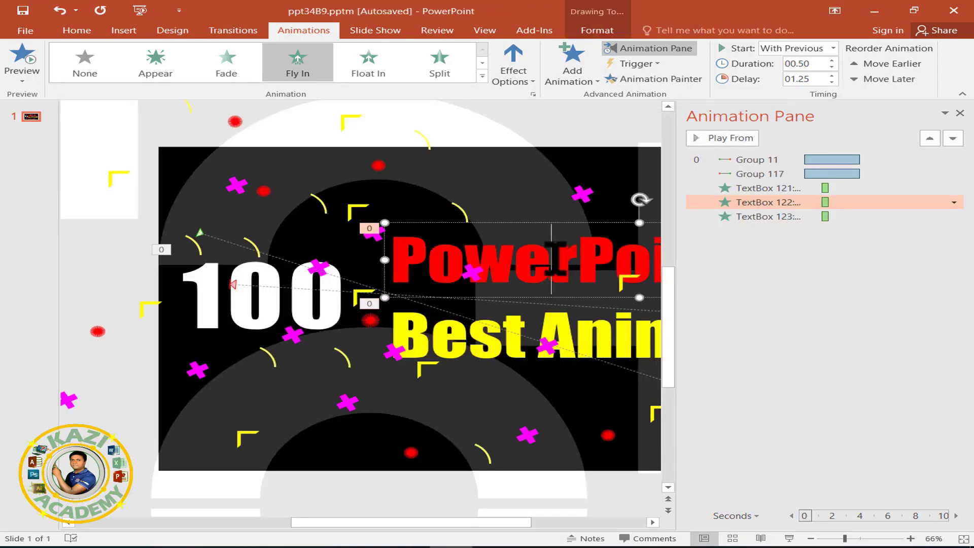
{"action": "left_click", "coordinate": [557, 334]}
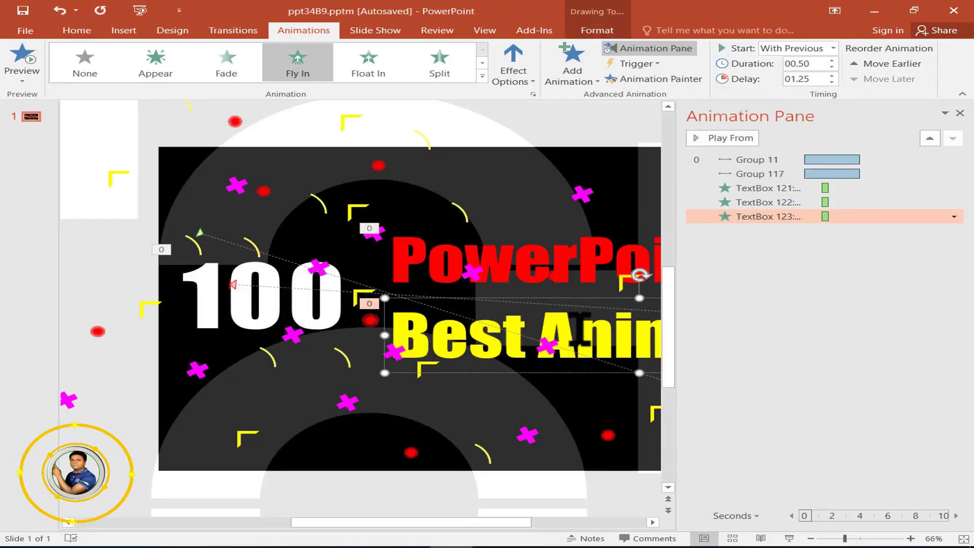
{"action": "left_click", "coordinate": [551, 261]}
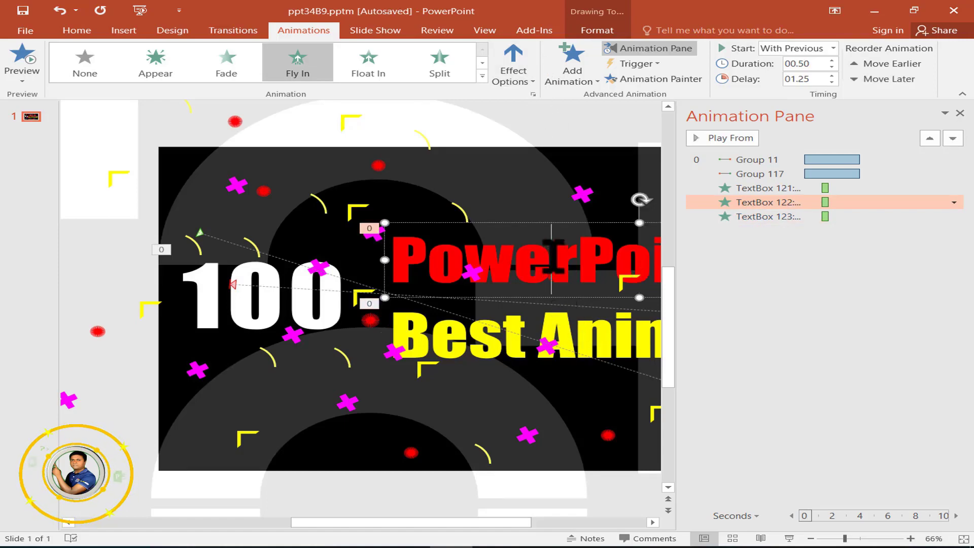
{"action": "left_click", "coordinate": [520, 81]}
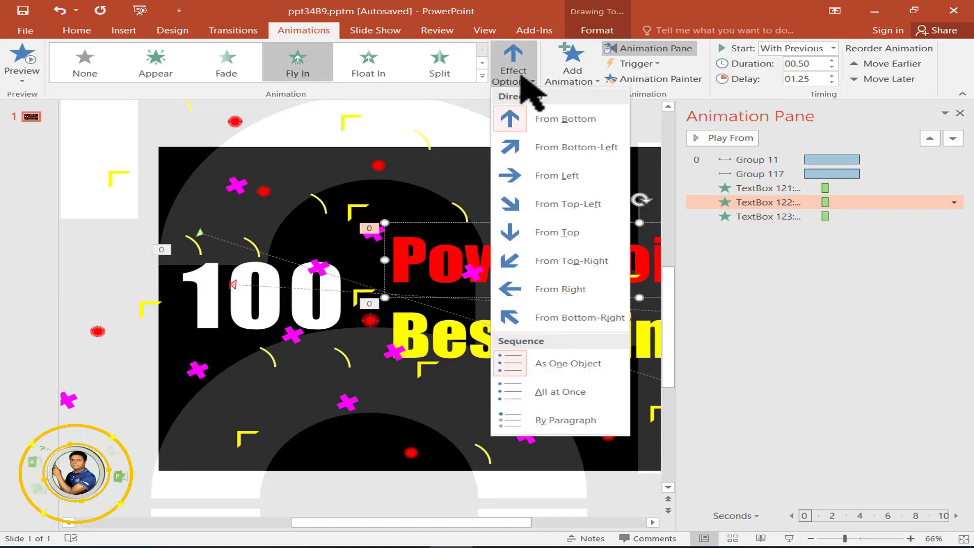
{"action": "left_click", "coordinate": [538, 232]}
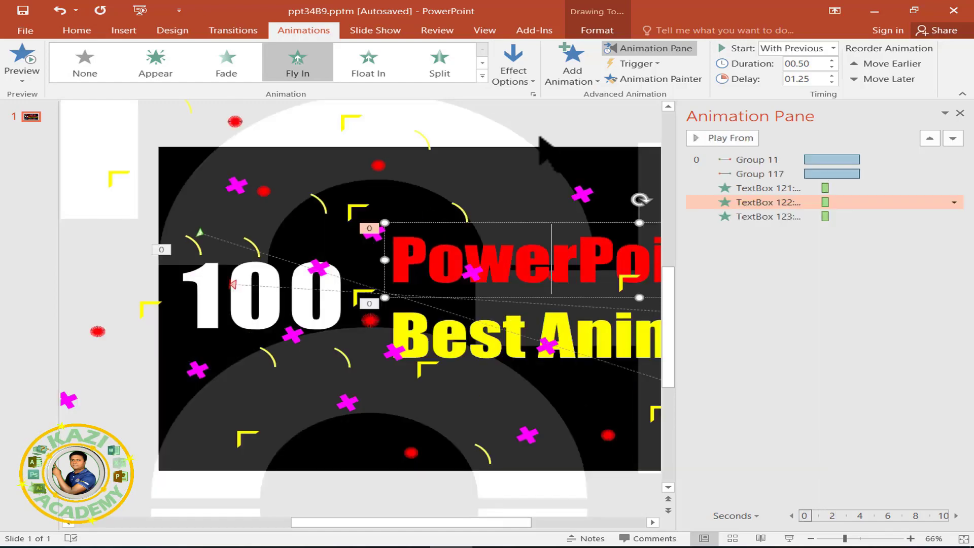
{"action": "left_click", "coordinate": [572, 319]}
{"action": "left_click", "coordinate": [515, 73]}
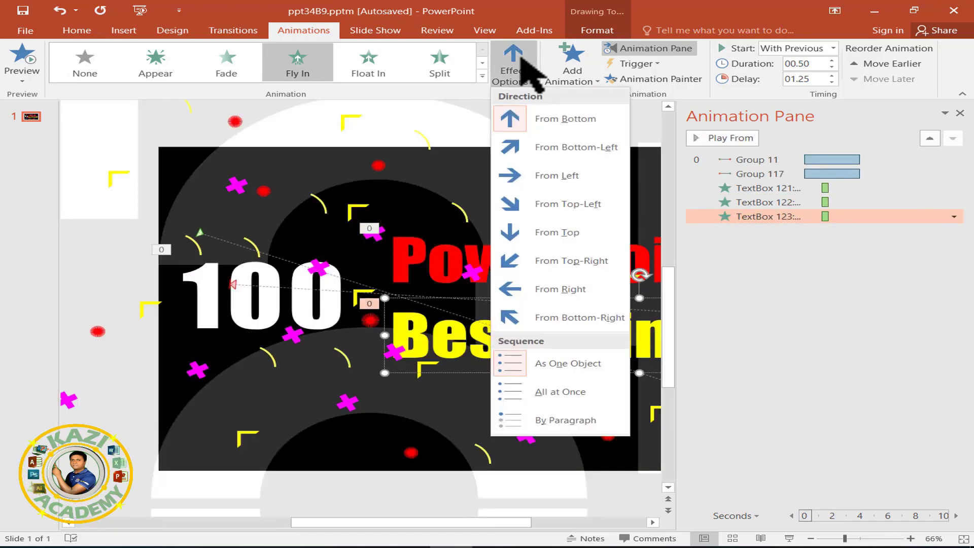
{"action": "left_click", "coordinate": [552, 124]}
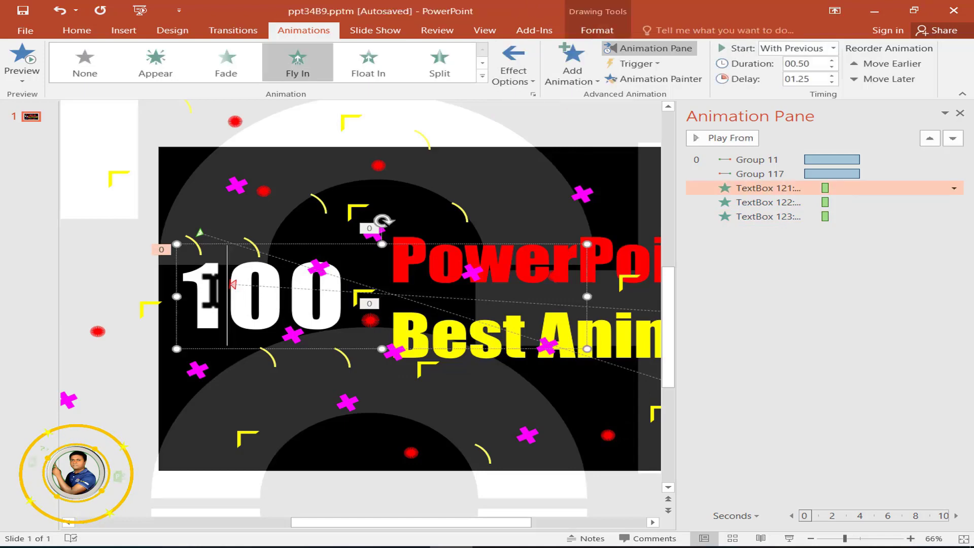
{"action": "left_click", "coordinate": [572, 71]}
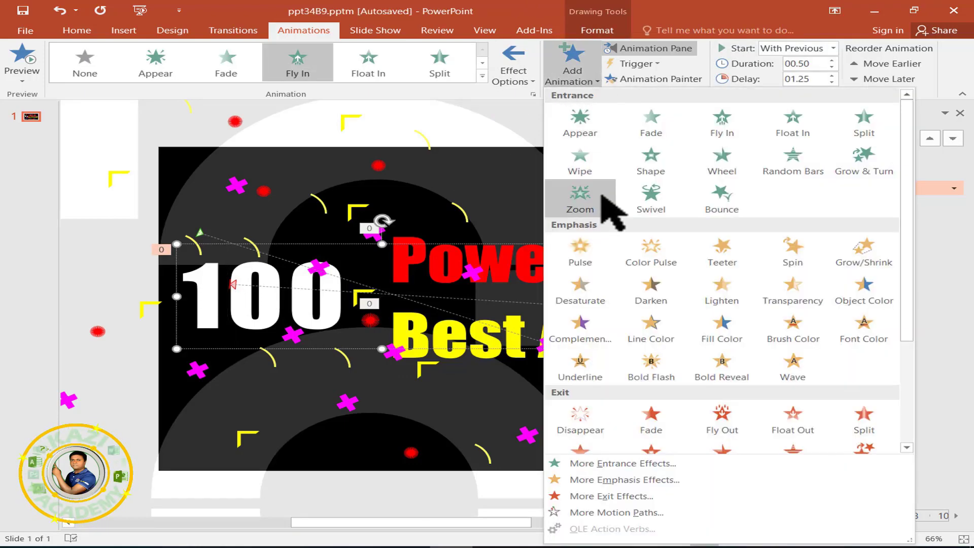
Give the 100 a Fly Out exit To Right, With Previous, with a 0.5 s smooth start.
{"action": "scroll", "coordinate": [634, 315], "scroll_direction": "down", "scroll_amount": 3}
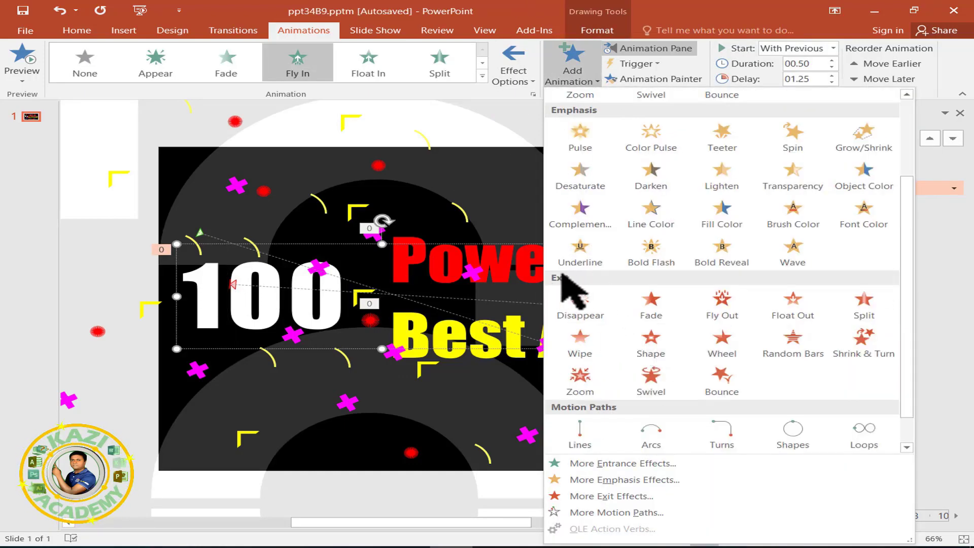
{"action": "left_click", "coordinate": [717, 298]}
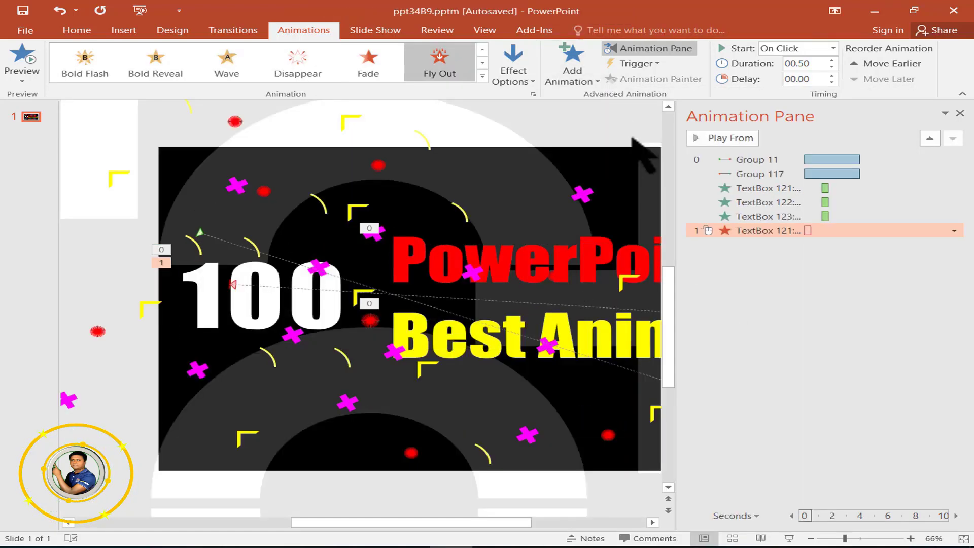
{"action": "left_click", "coordinate": [522, 73]}
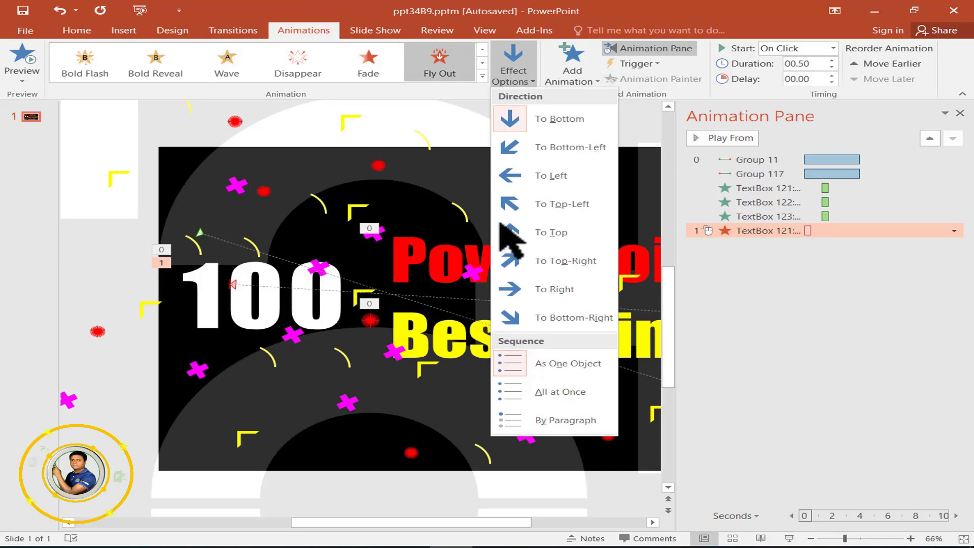
{"action": "left_click", "coordinate": [553, 289]}
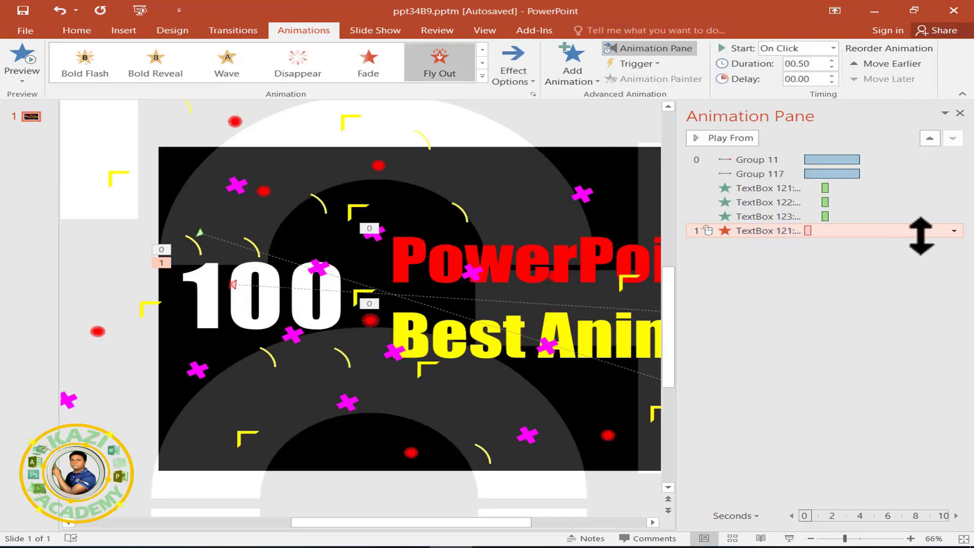
{"action": "left_click", "coordinate": [953, 231]}
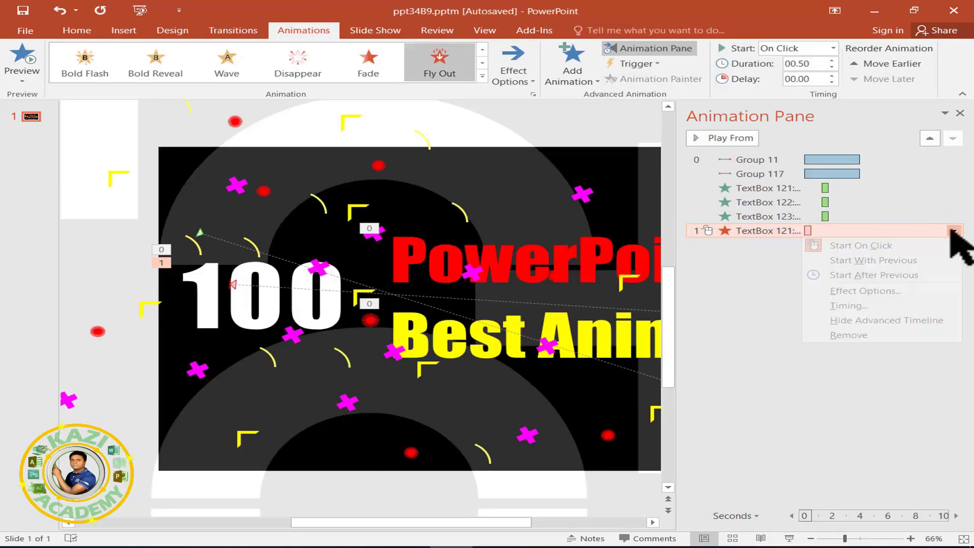
{"action": "left_click", "coordinate": [873, 260]}
{"action": "left_click", "coordinate": [953, 232]}
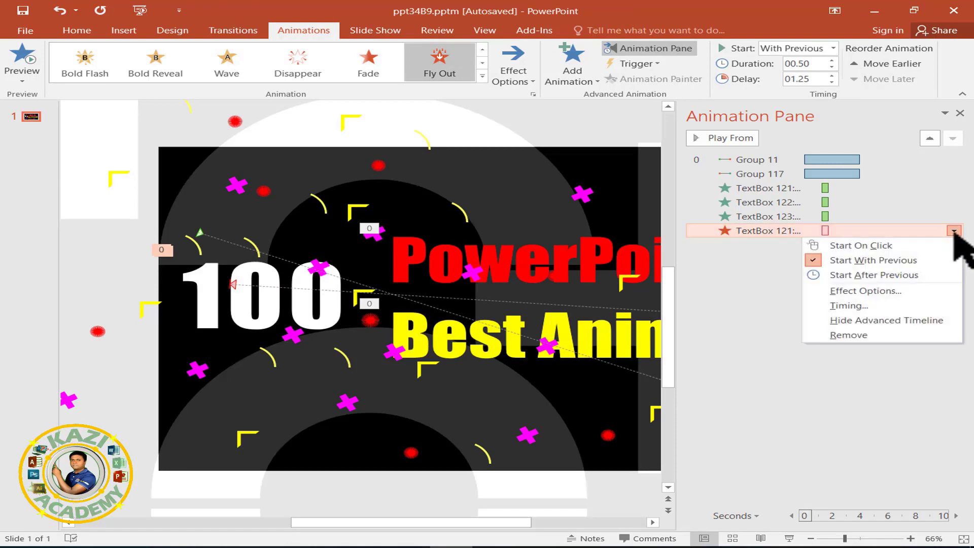
{"action": "left_click", "coordinate": [872, 290]}
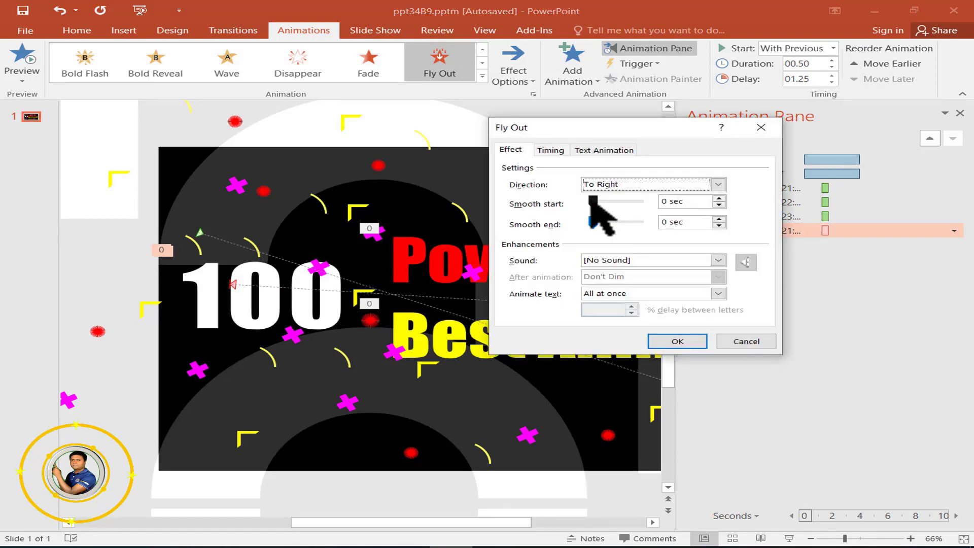
{"action": "left_click_drag", "start_coordinate": [590, 199], "coordinate": [628, 199]}
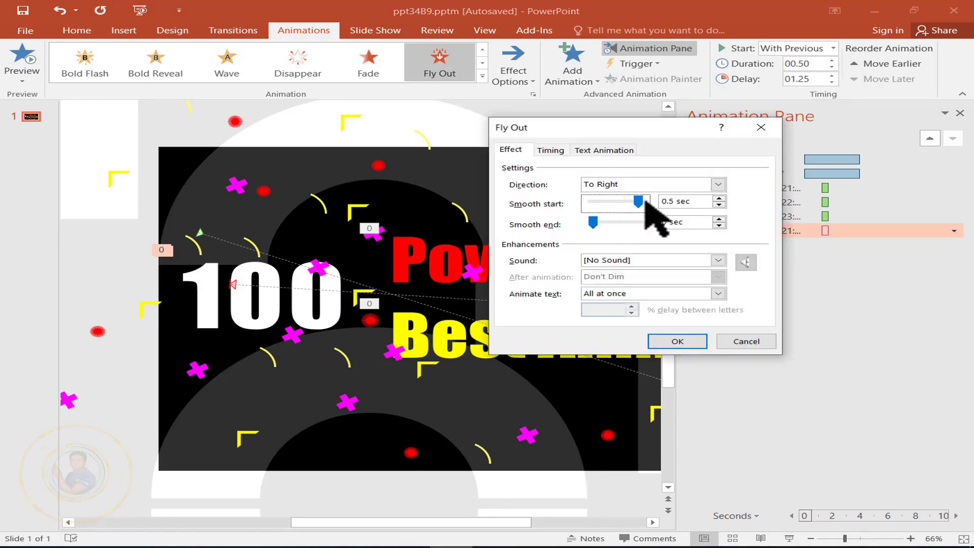
{"action": "left_click", "coordinate": [695, 341]}
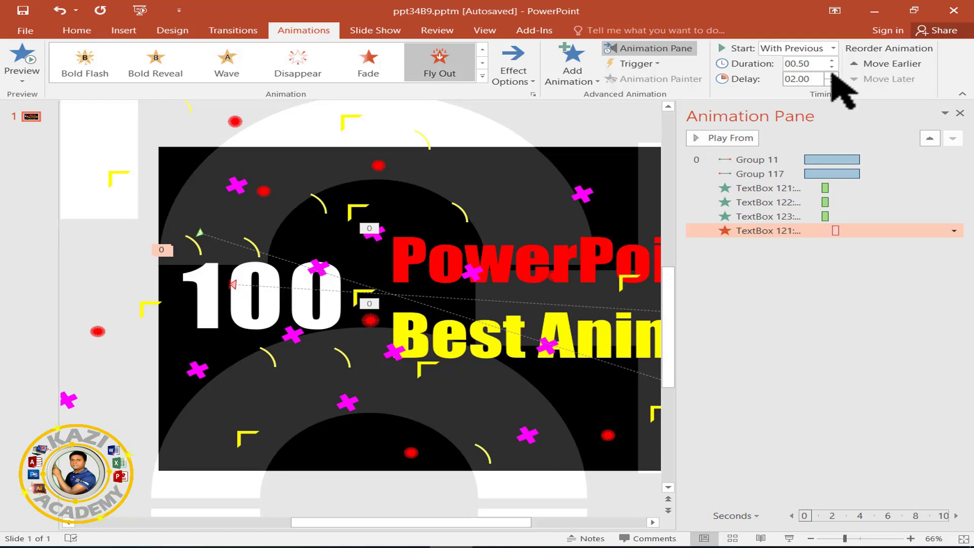
Add a Fly Out exit to the red PowerPoint text, With Previous after a 2-second delay.
{"action": "left_click", "coordinate": [540, 244]}
{"action": "left_click", "coordinate": [583, 74]}
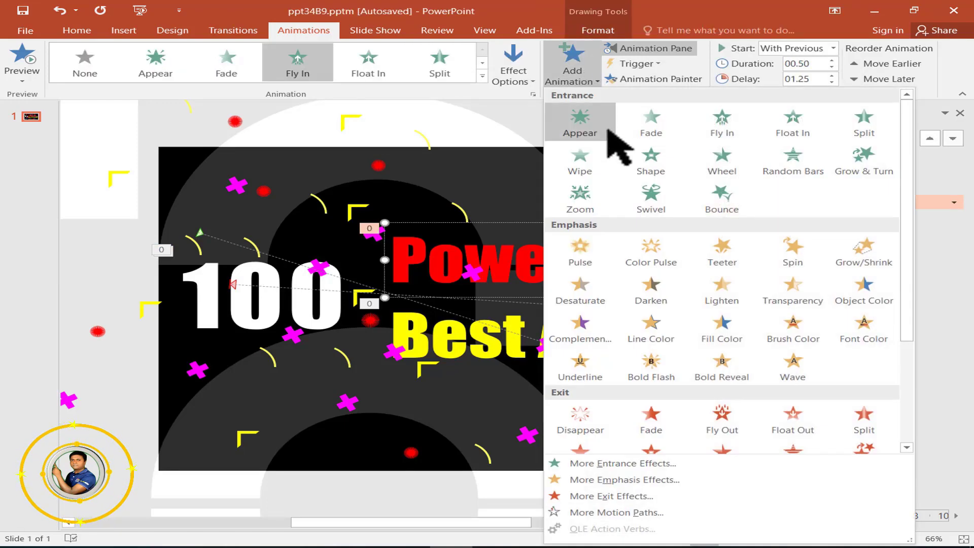
{"action": "scroll", "coordinate": [750, 315], "scroll_direction": "down", "scroll_amount": 3}
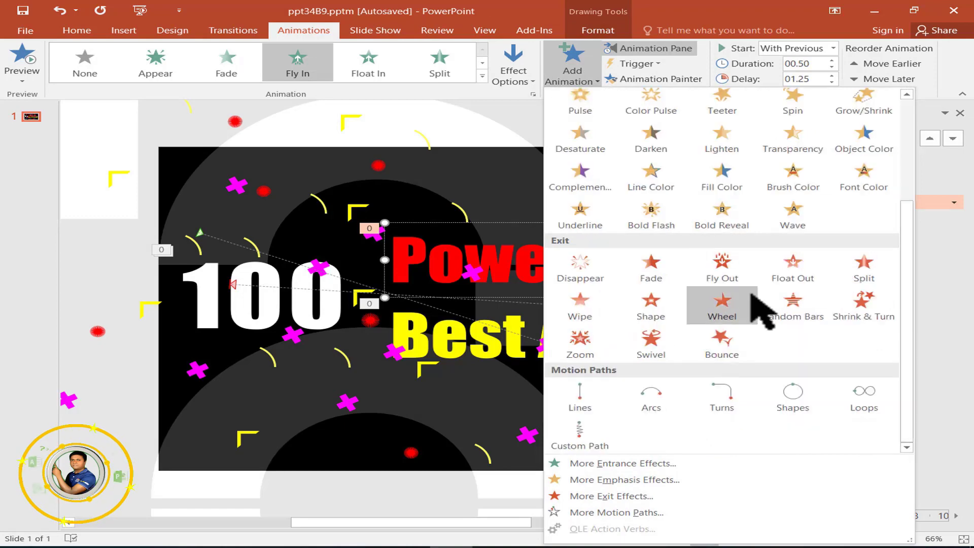
{"action": "left_click", "coordinate": [728, 265]}
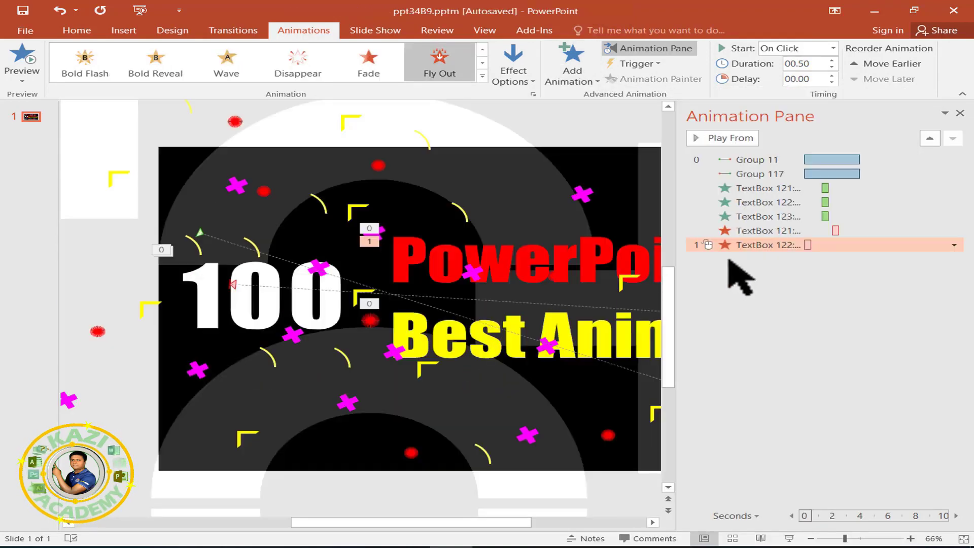
{"action": "left_click", "coordinate": [953, 245]}
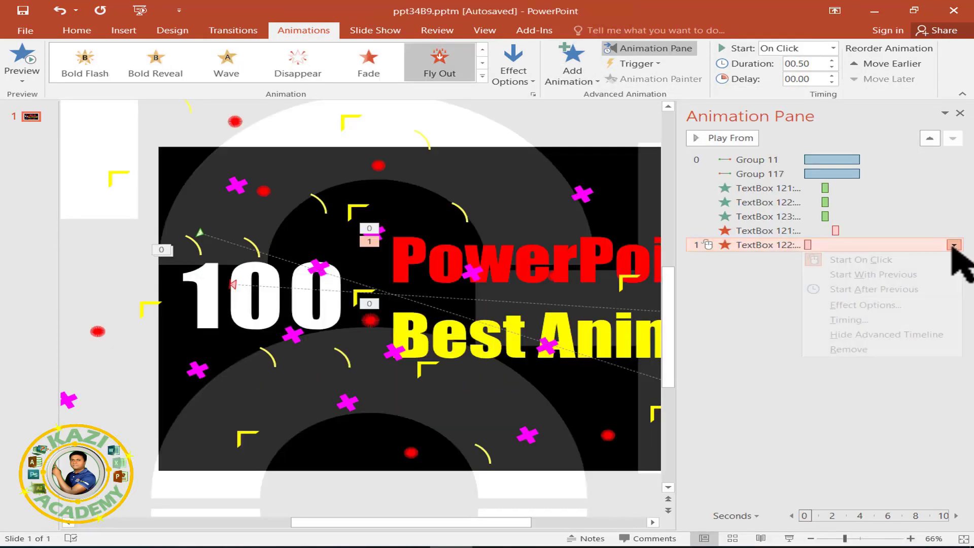
{"action": "left_click", "coordinate": [873, 275]}
{"action": "left_click", "coordinate": [953, 245]}
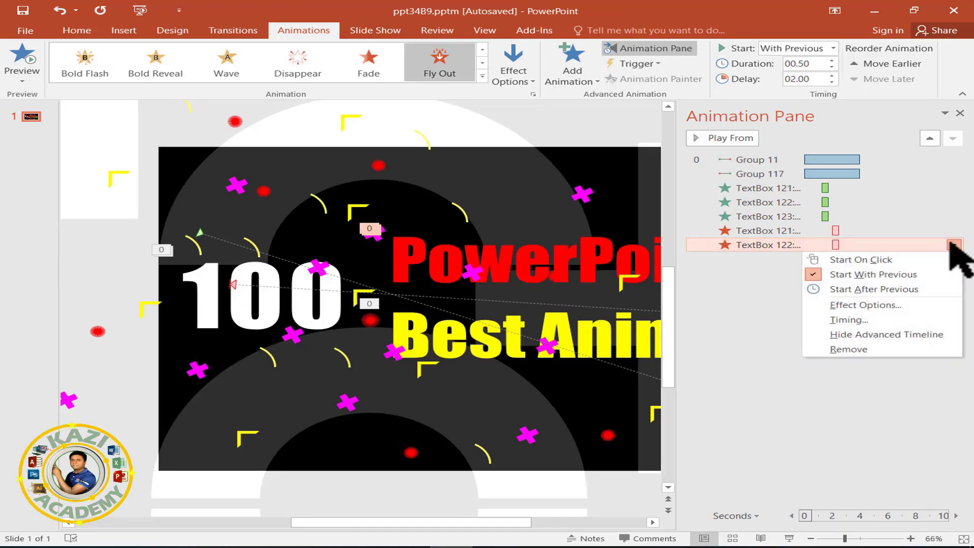
{"action": "left_click", "coordinate": [872, 305]}
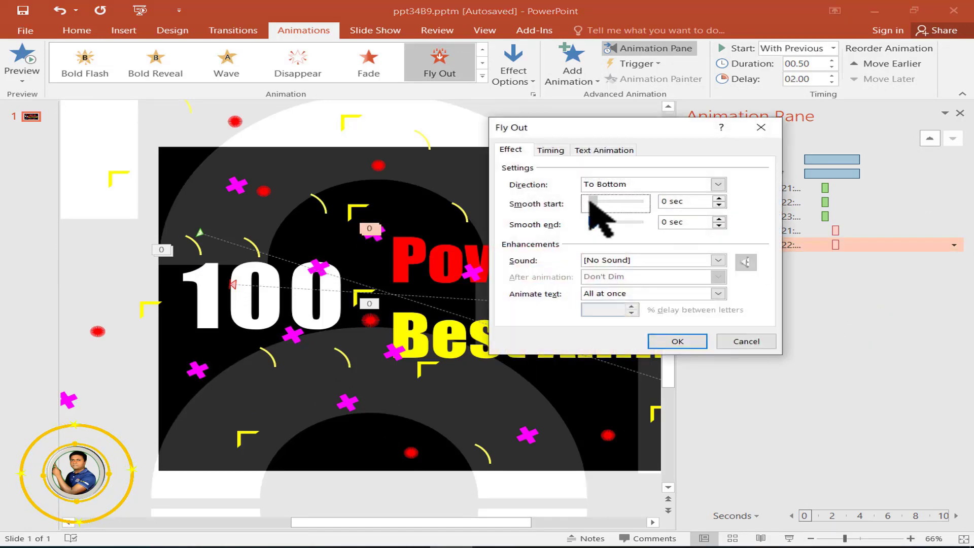
{"action": "left_click", "coordinate": [696, 345]}
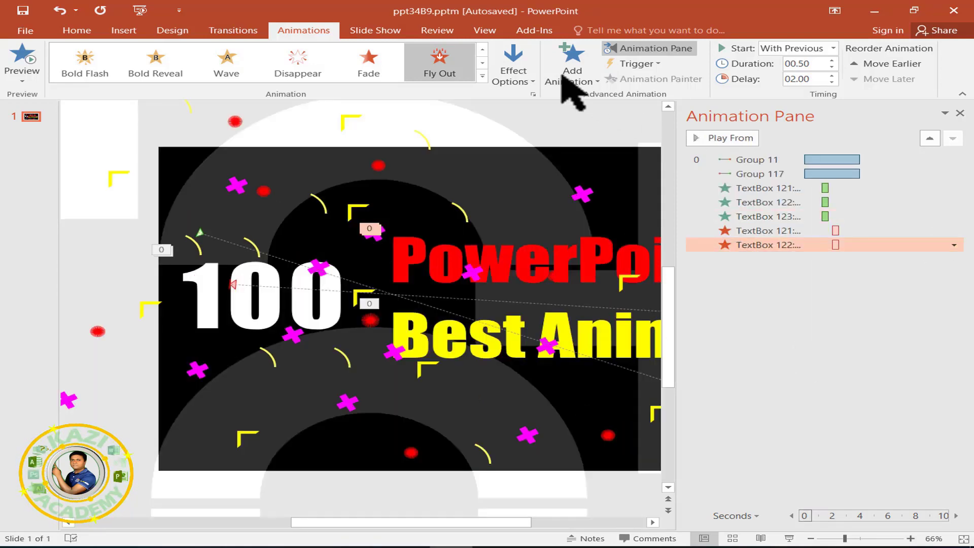
{"action": "left_click", "coordinate": [528, 65]}
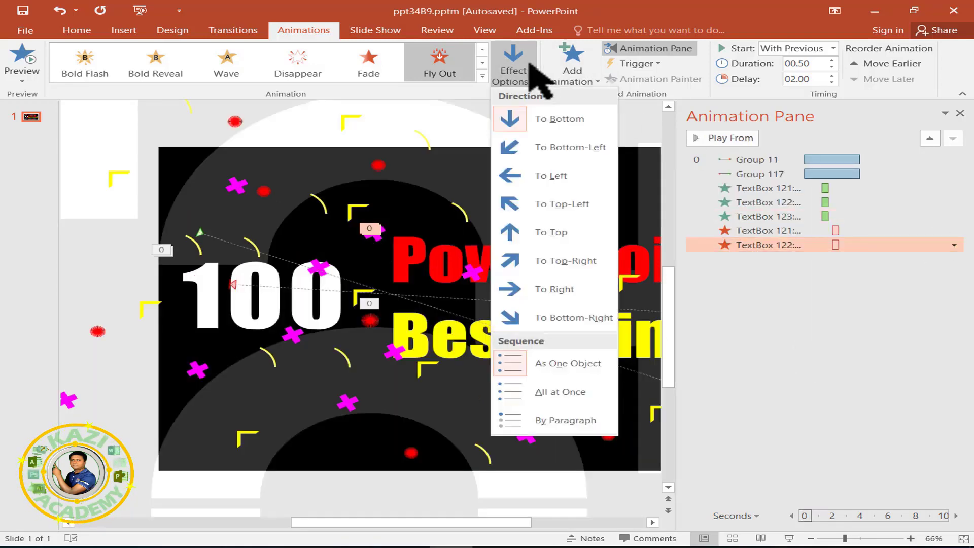
Make the PowerPoint text exit To Top and add a Fly Out exit to Best Animation.
{"action": "left_click", "coordinate": [557, 232]}
{"action": "left_click", "coordinate": [760, 216]}
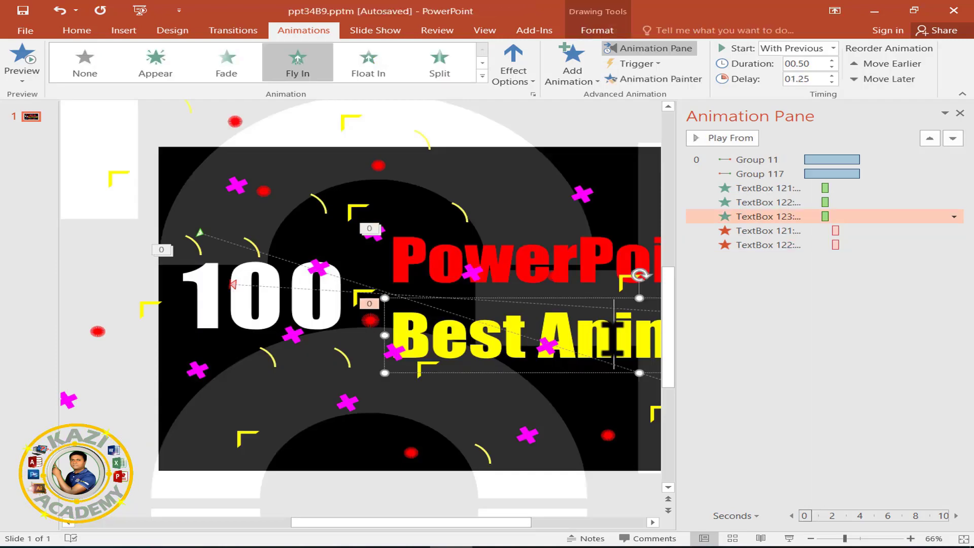
{"action": "left_click", "coordinate": [572, 66]}
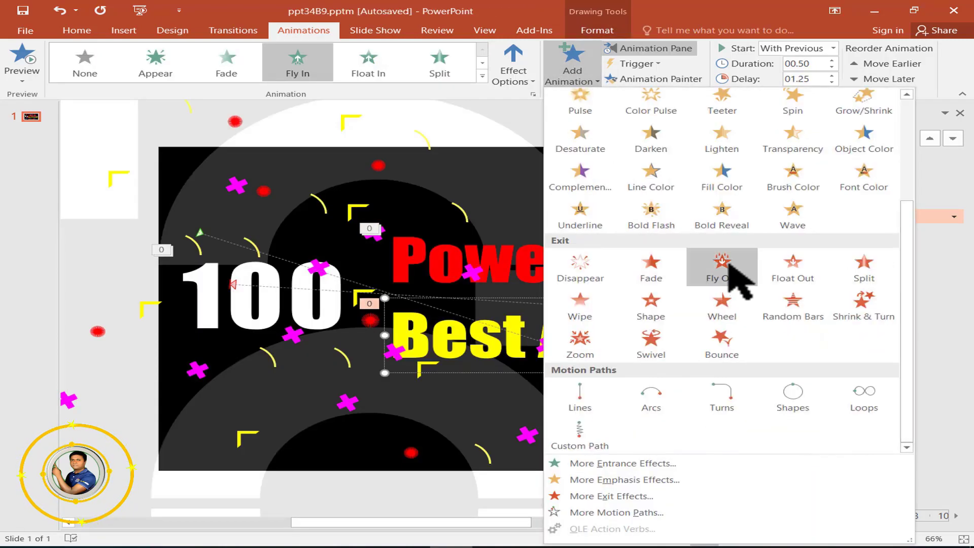
{"action": "left_click", "coordinate": [730, 276]}
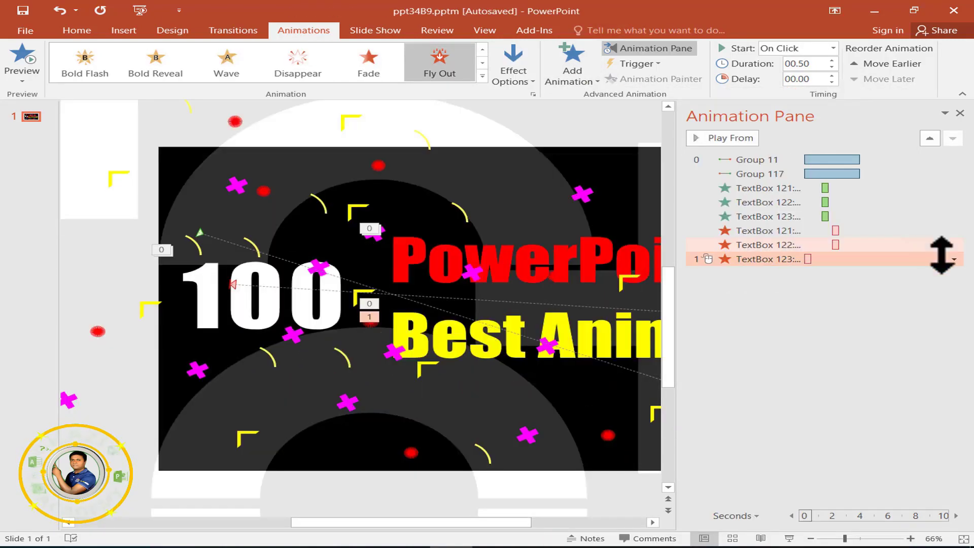
Start Best Animation's exit With Previous with a 0.5 s smooth start.
{"action": "left_click", "coordinate": [953, 259]}
{"action": "left_click", "coordinate": [905, 287]}
{"action": "left_click", "coordinate": [954, 259]}
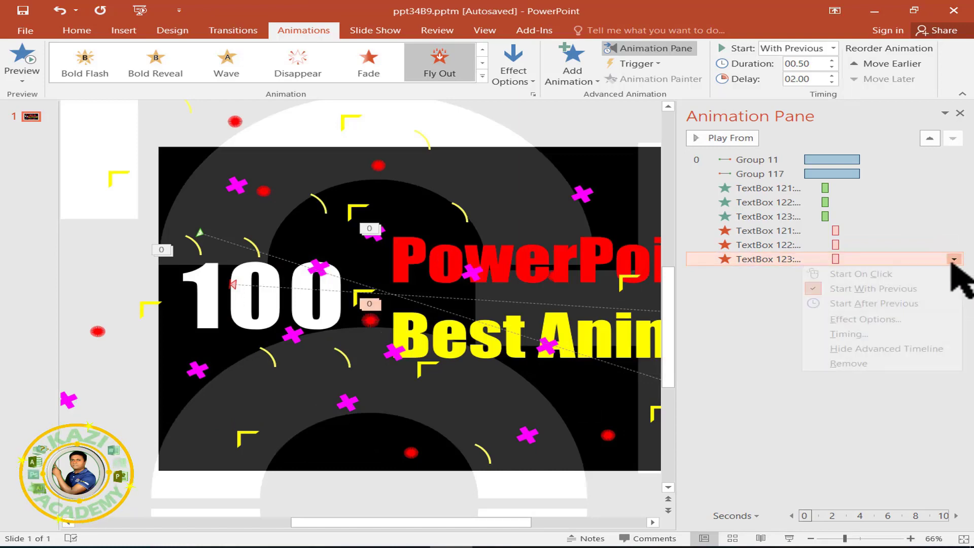
{"action": "left_click", "coordinate": [848, 317]}
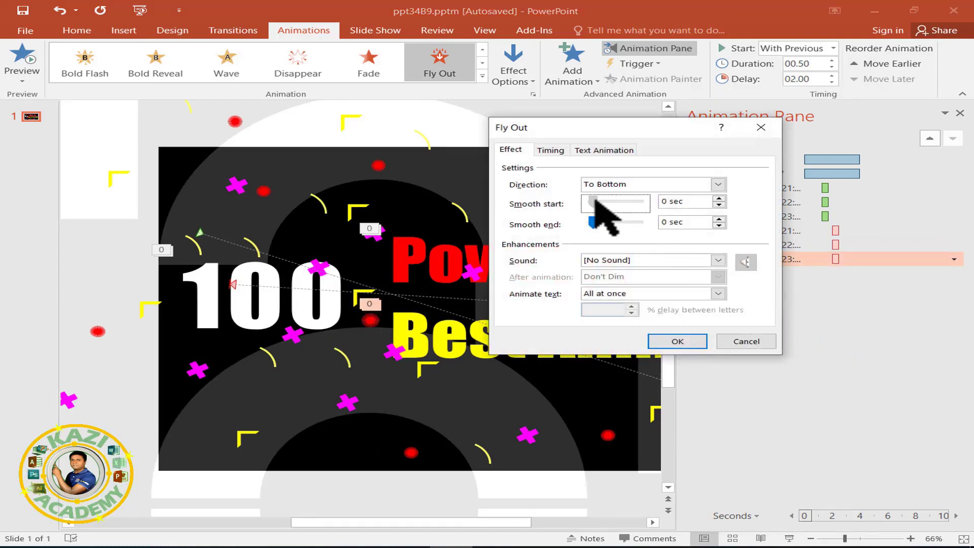
{"action": "left_click_drag", "start_coordinate": [594, 201], "coordinate": [649, 203]}
{"action": "left_click", "coordinate": [677, 341]}
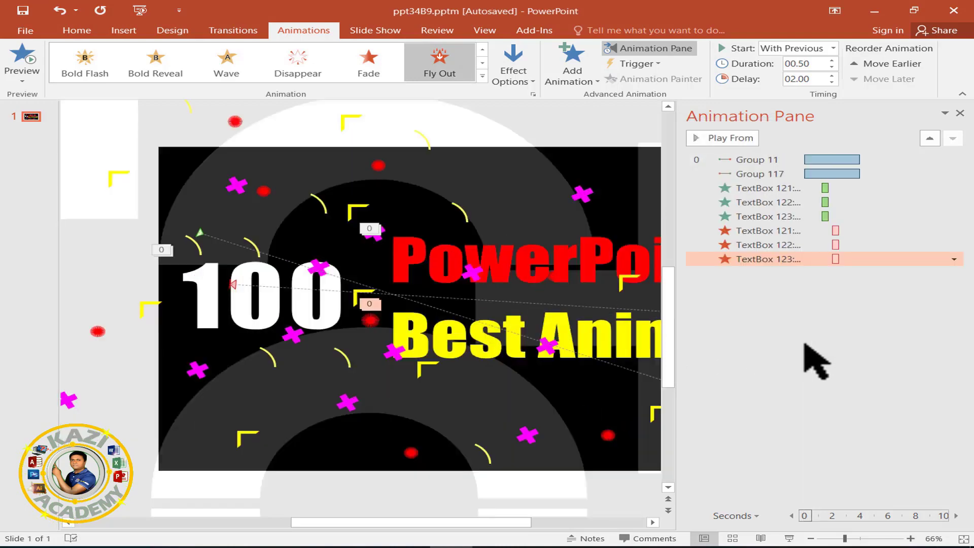
{"action": "left_click", "coordinate": [908, 161]}
Set Group 11's motion path duration to 5 seconds (Very Slow).
{"action": "left_click", "coordinate": [953, 159]}
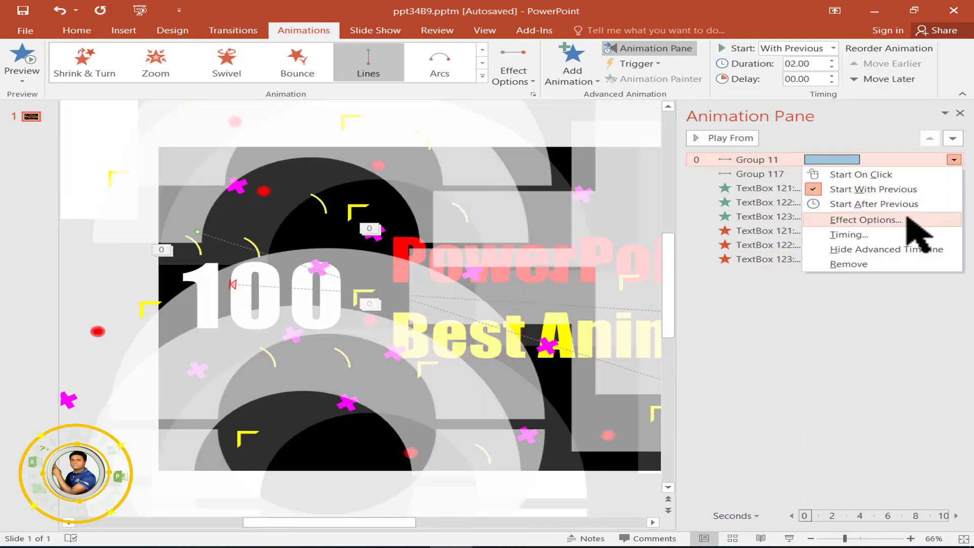
{"action": "left_click", "coordinate": [906, 234]}
{"action": "left_click", "coordinate": [655, 186]}
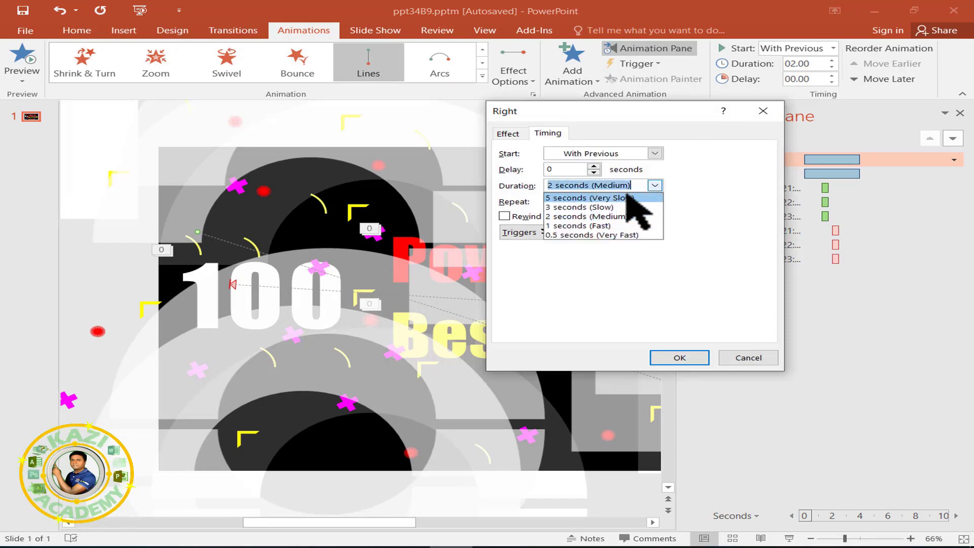
{"action": "left_click", "coordinate": [619, 203]}
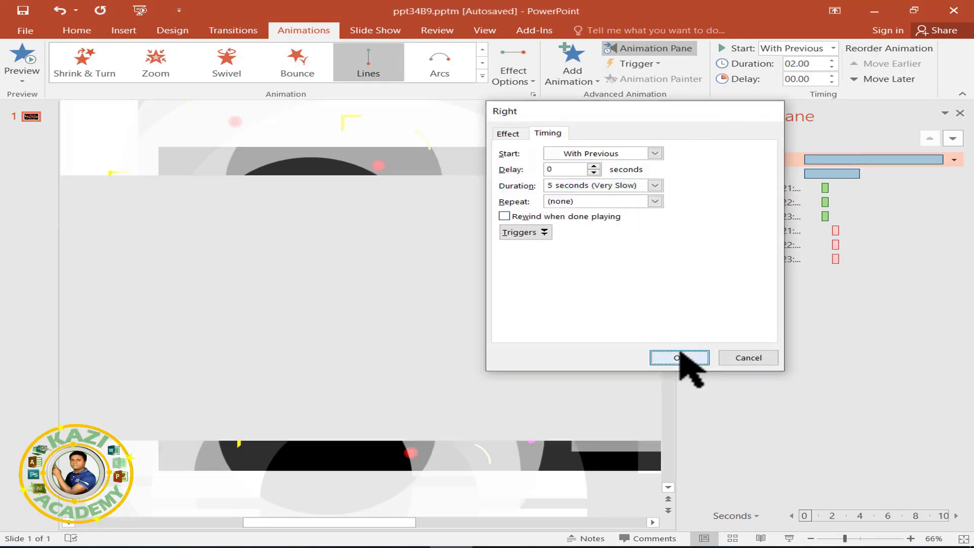
{"action": "left_click", "coordinate": [680, 356]}
Set Group 117's motion path duration to 5 seconds (Very Slow) as well.
{"action": "left_click", "coordinate": [953, 174]}
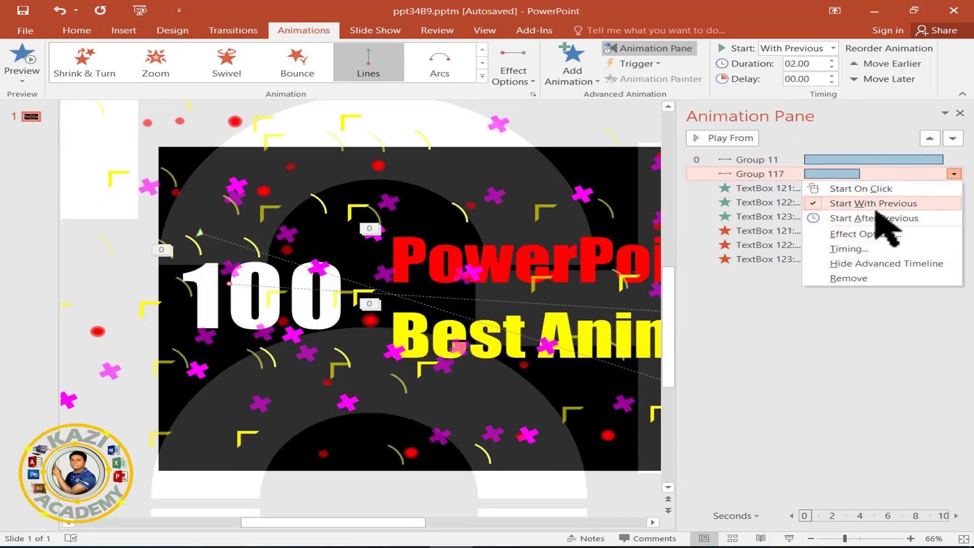
{"action": "left_click", "coordinate": [882, 233]}
{"action": "left_click", "coordinate": [548, 133]}
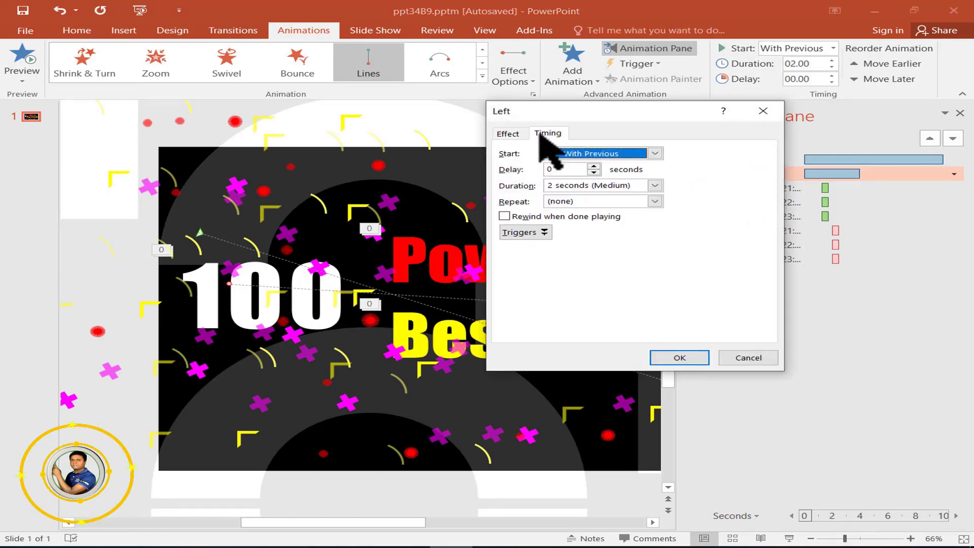
{"action": "left_click", "coordinate": [654, 185]}
{"action": "left_click", "coordinate": [588, 235]}
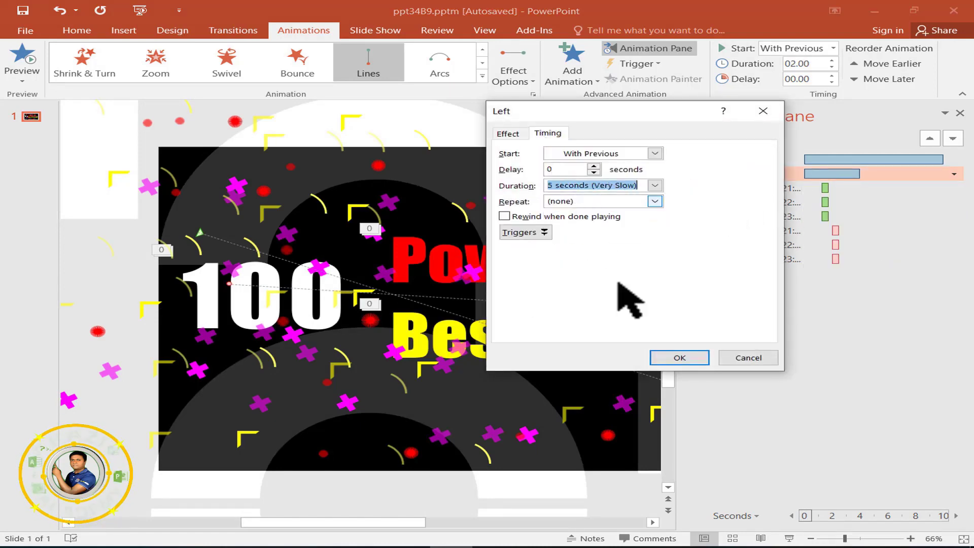
{"action": "left_click", "coordinate": [680, 357]}
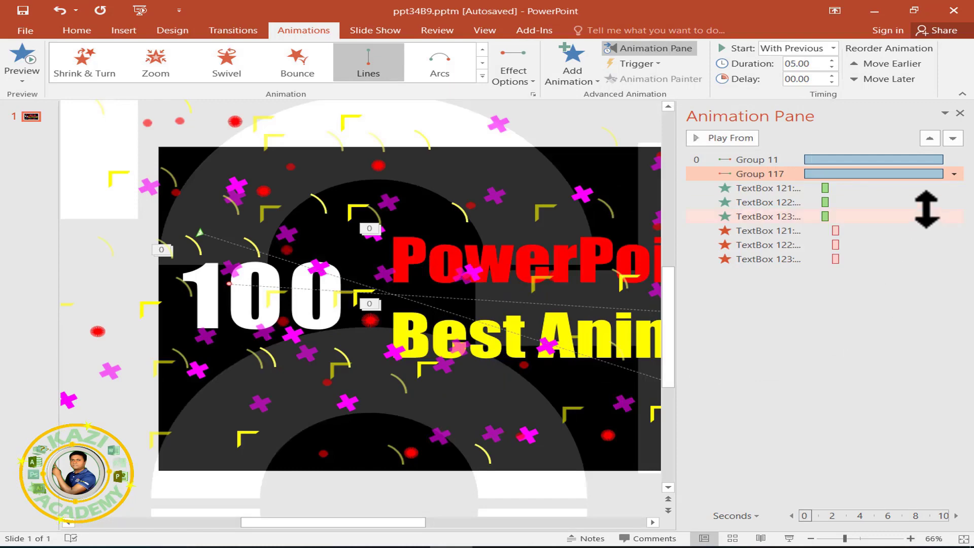
Select the three title fly-in animations together in the Animation Pane.
{"action": "left_click", "coordinate": [913, 187]}
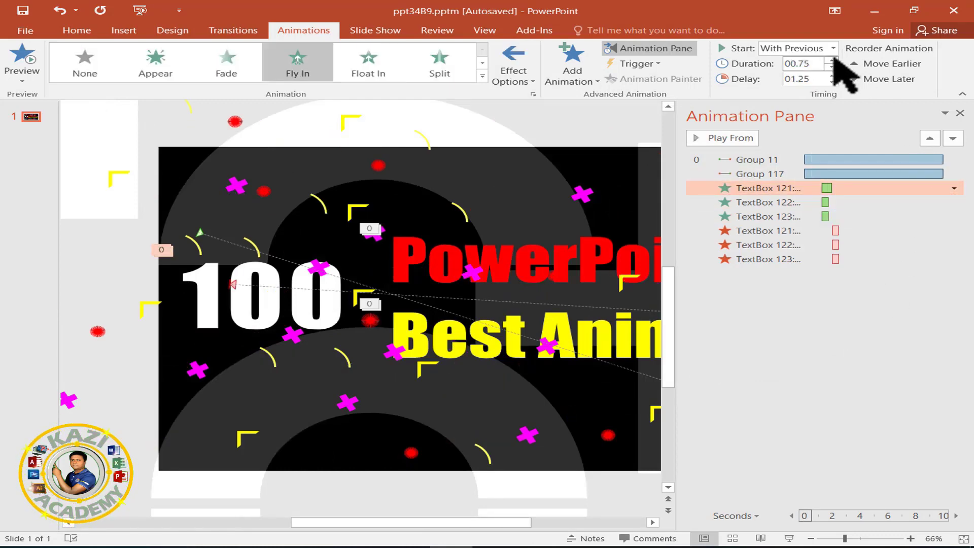
{"action": "left_click", "coordinate": [867, 202]}
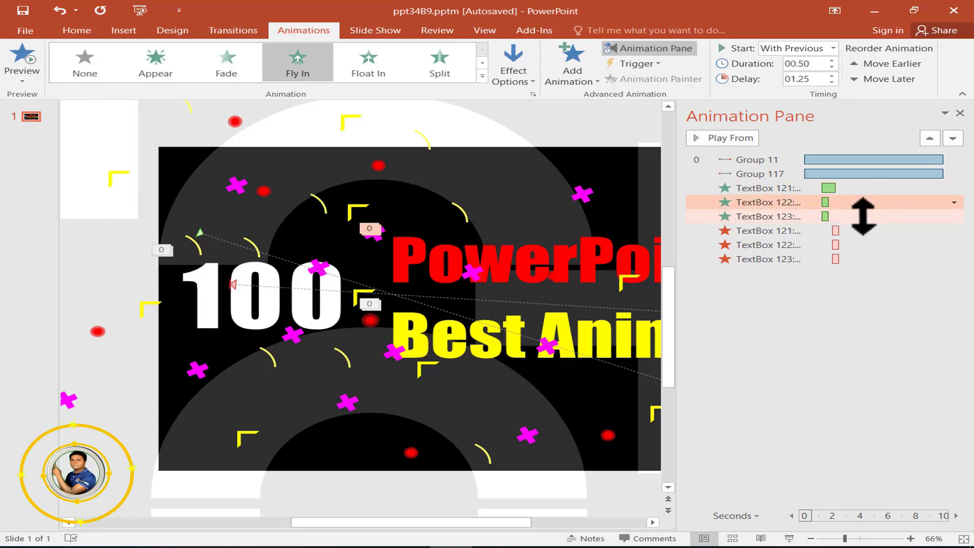
{"action": "left_click_drag", "start_coordinate": [868, 239], "coordinate": [868, 256]}
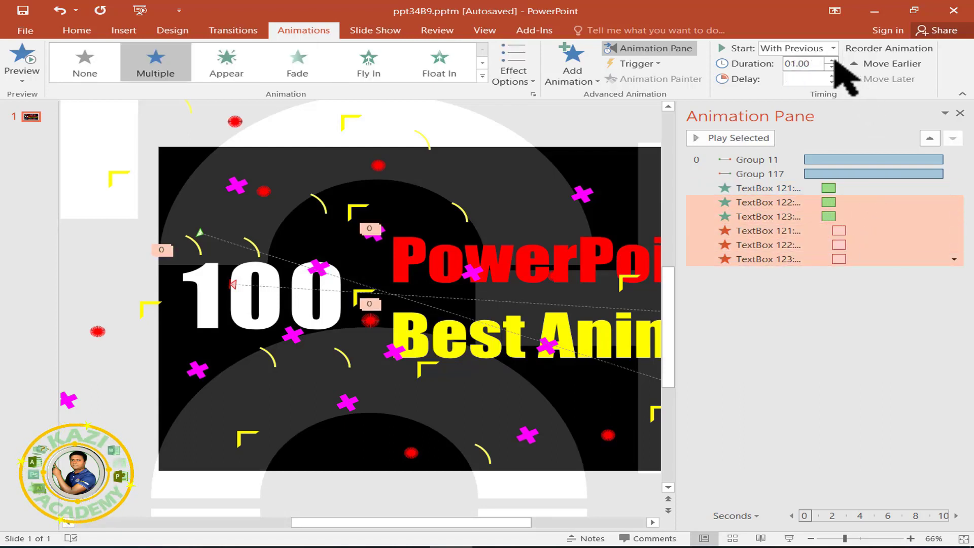
{"action": "left_click", "coordinate": [844, 328]}
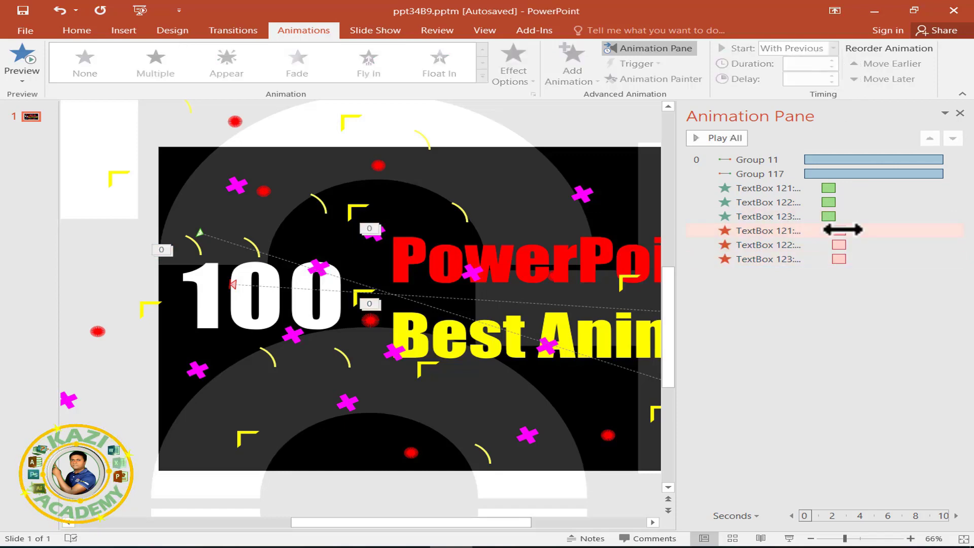
Push the 100's exit later to a 5.00-second delay and undo a stray timing change.
{"action": "left_click_drag", "start_coordinate": [842, 230], "coordinate": [843, 245]}
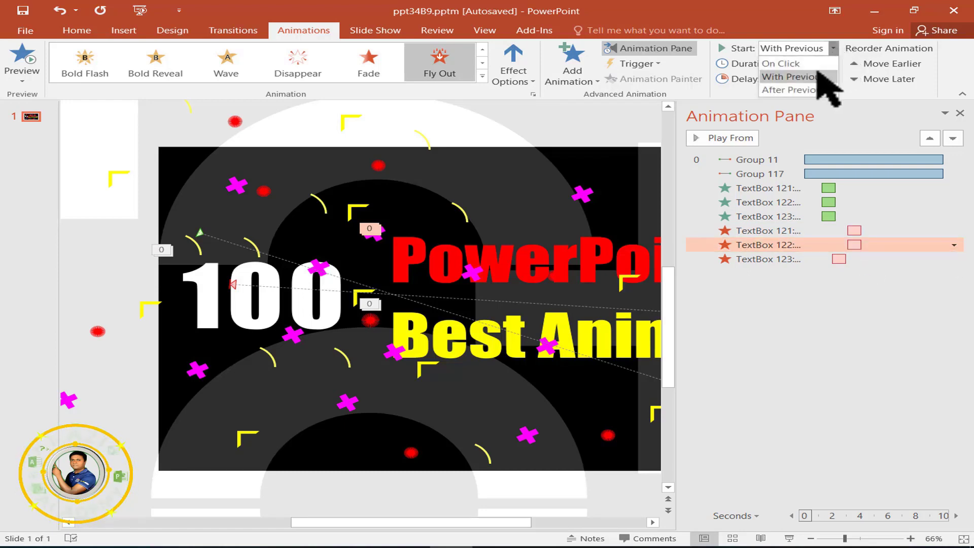
{"action": "left_click", "coordinate": [875, 259]}
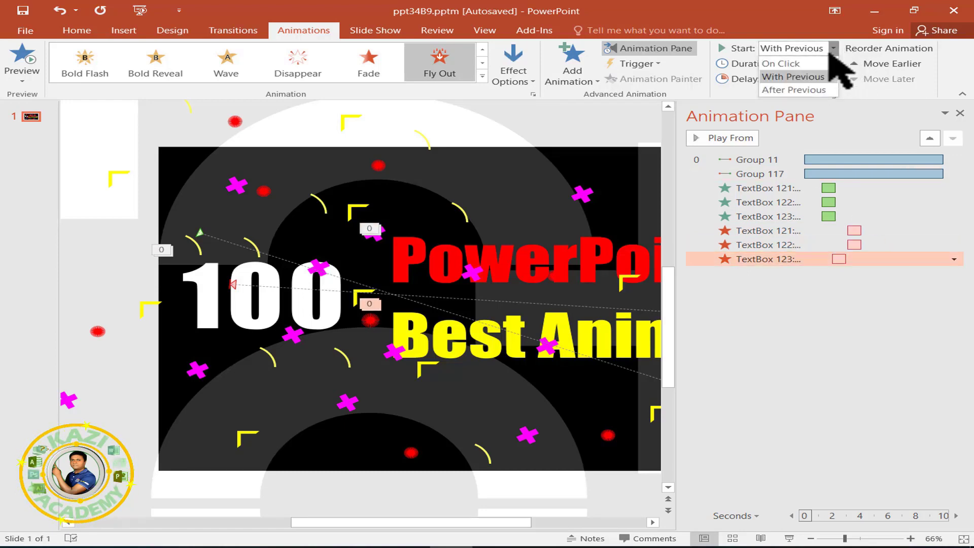
{"action": "left_click", "coordinate": [880, 327]}
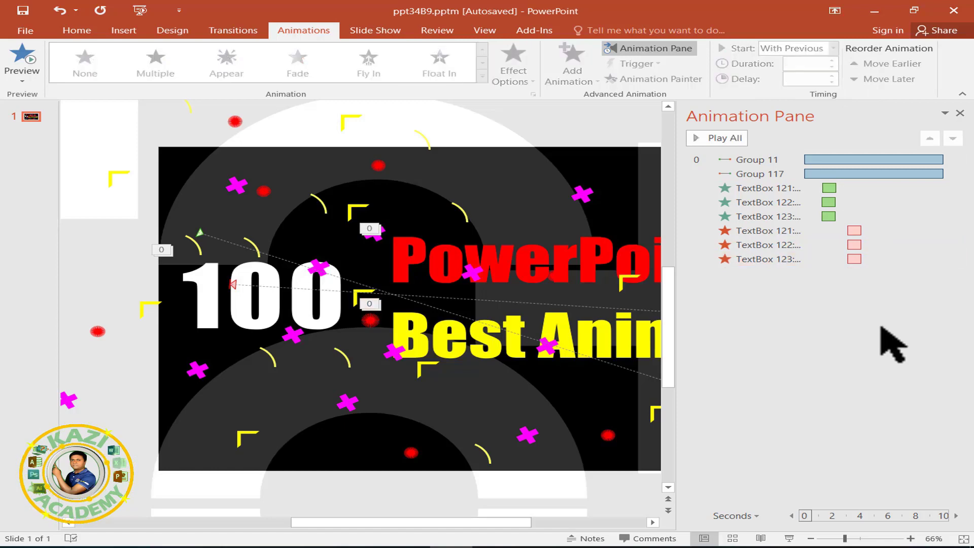
{"action": "left_click", "coordinate": [841, 189]}
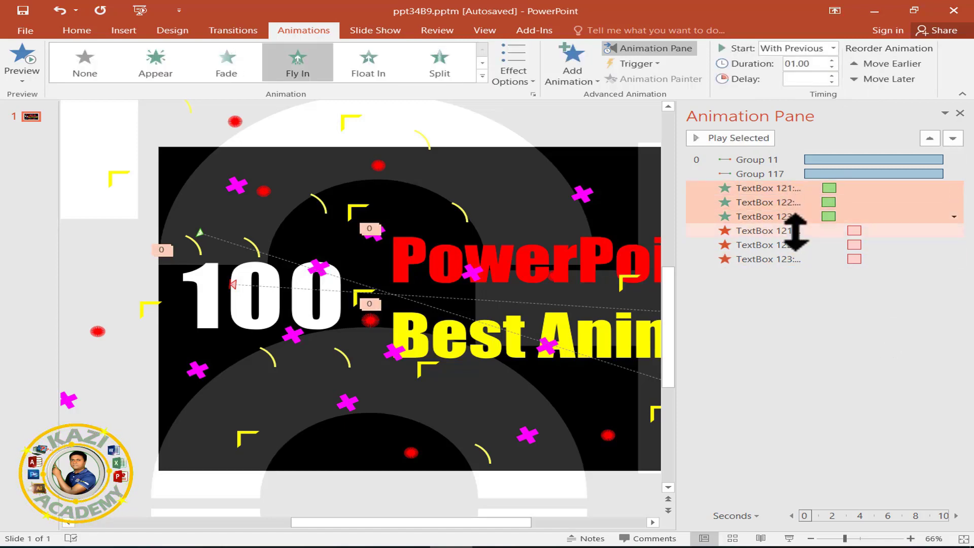
{"action": "left_click_drag", "start_coordinate": [791, 212], "coordinate": [799, 260]}
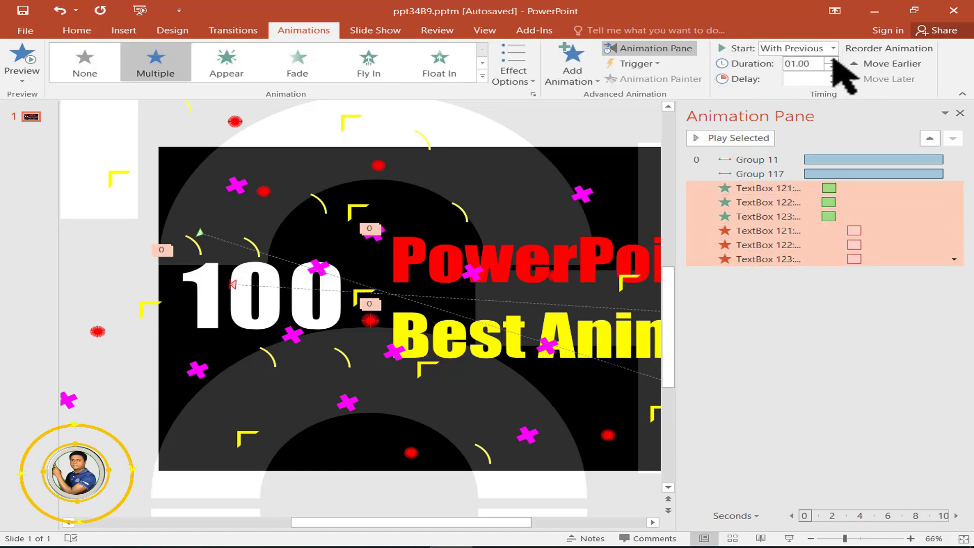
{"action": "key", "text": "ctrl+z"}
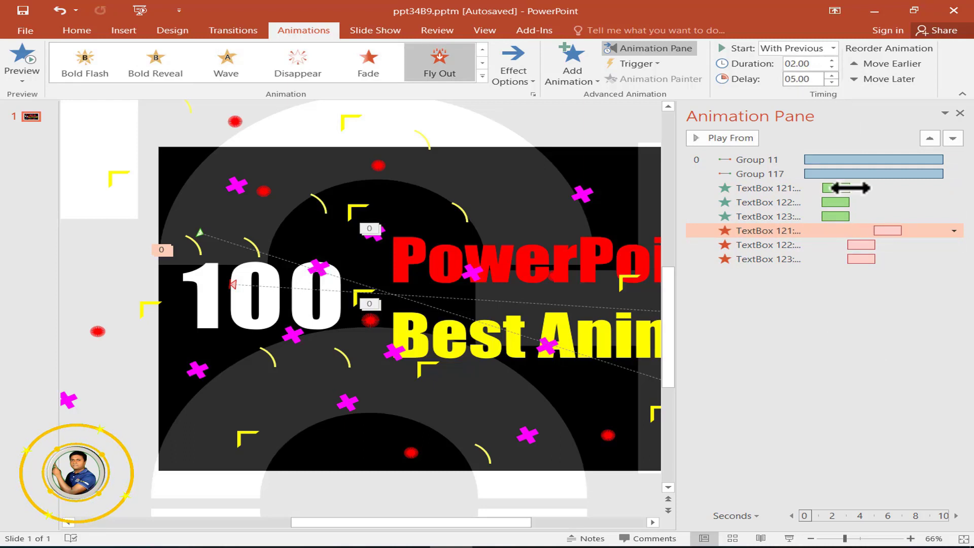
Start the TextBox 122 and TextBox 123 exits at 5 seconds, matching the 100's exit.
{"action": "left_click", "coordinate": [842, 247]}
{"action": "left_click", "coordinate": [793, 48]}
{"action": "left_click", "coordinate": [801, 74]}
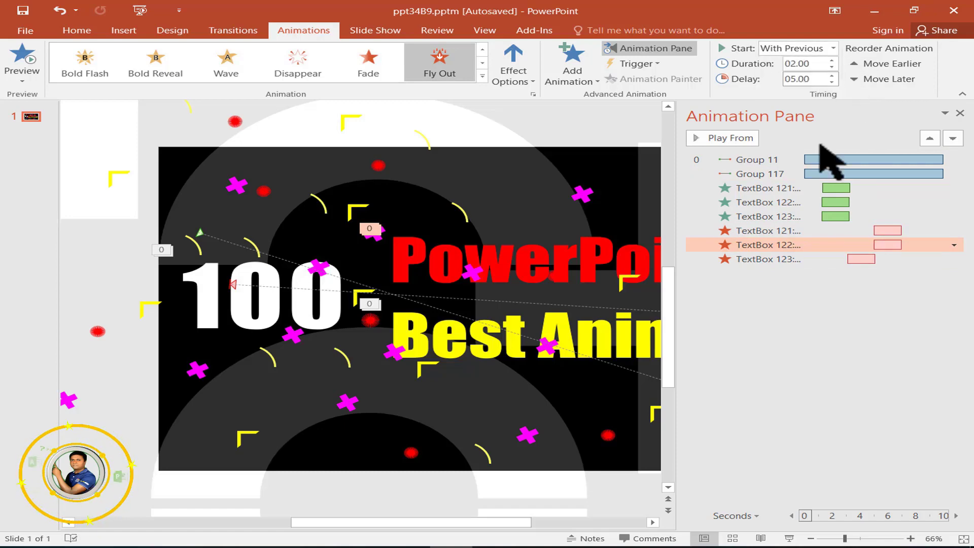
{"action": "left_click", "coordinate": [827, 259]}
{"action": "left_click", "coordinate": [833, 49]}
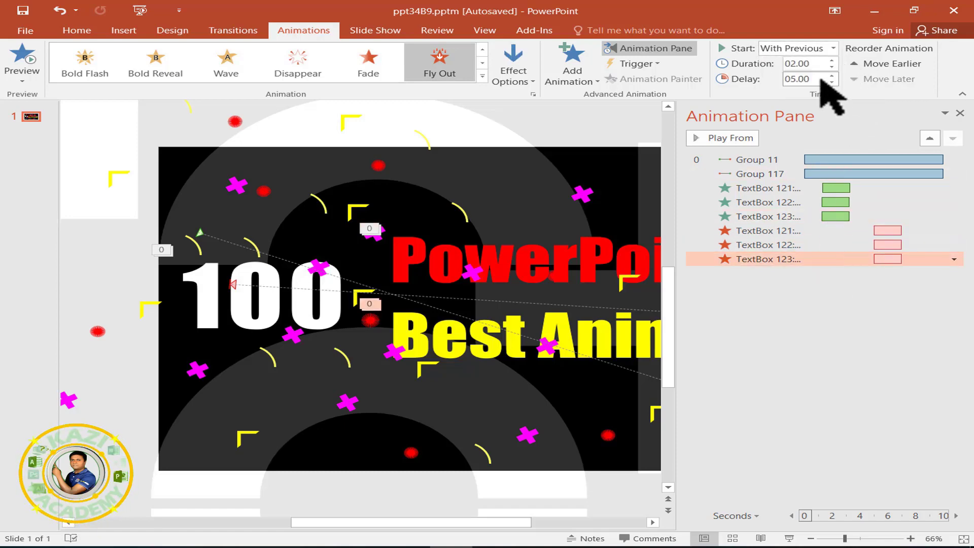
{"action": "left_click", "coordinate": [868, 400]}
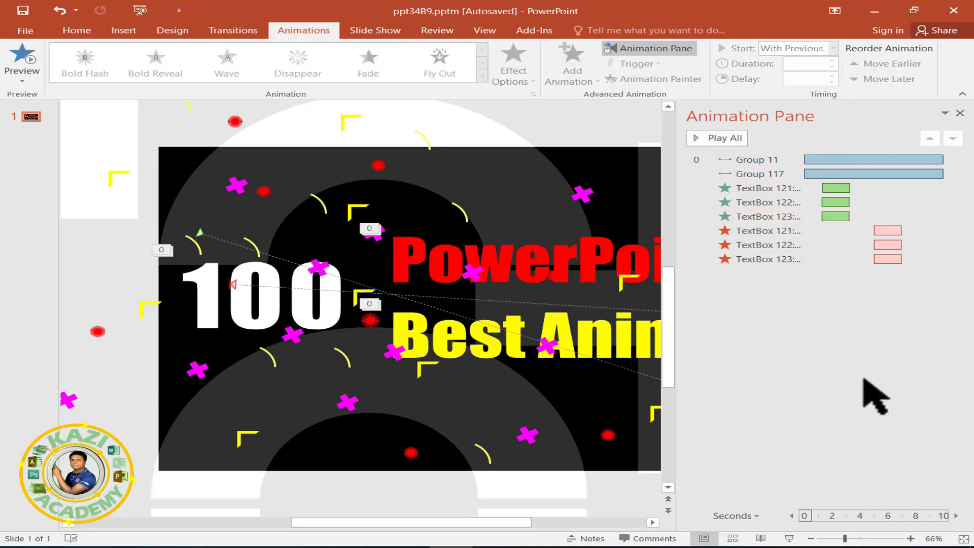
Check each title animation's timing and delay TextBox 122's exit slightly later.
{"action": "left_click", "coordinate": [877, 188]}
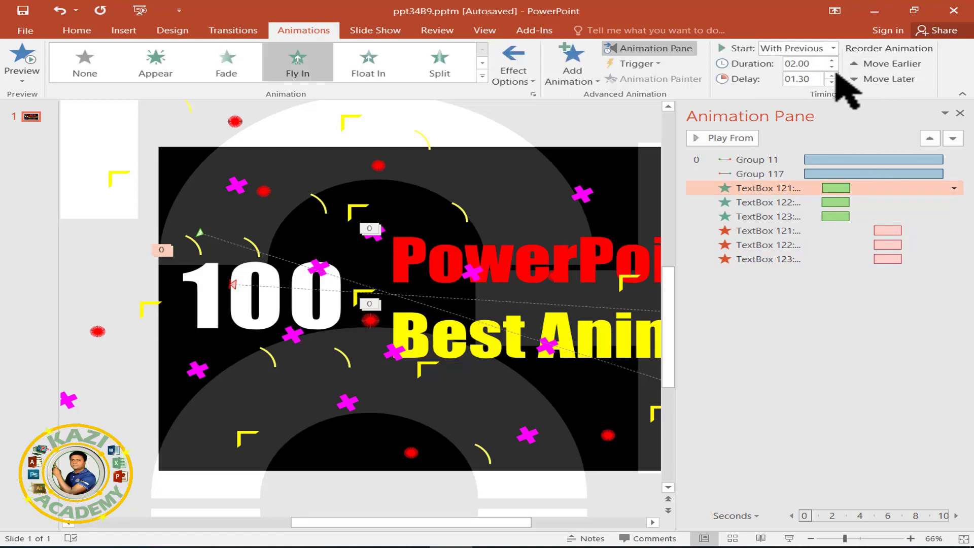
{"action": "left_click", "coordinate": [795, 202]}
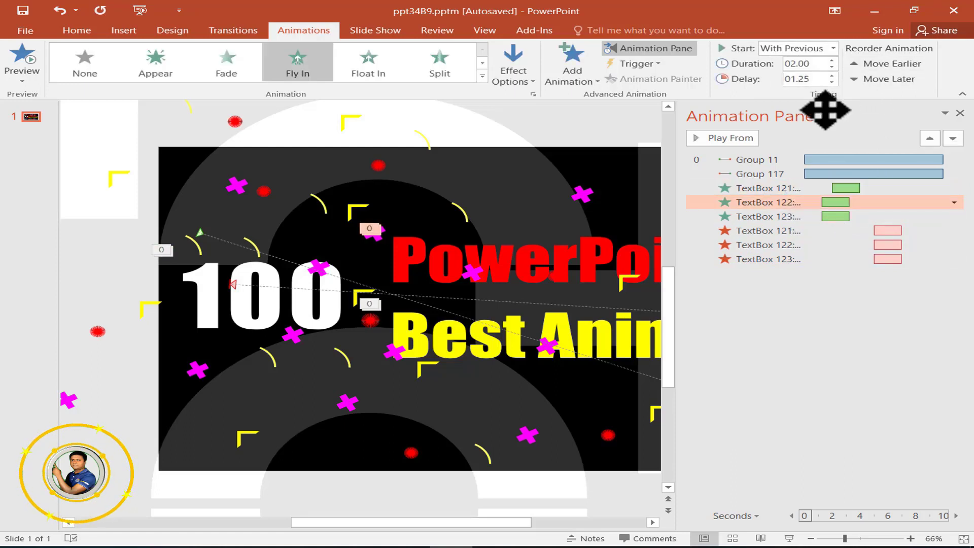
{"action": "left_click", "coordinate": [810, 216]}
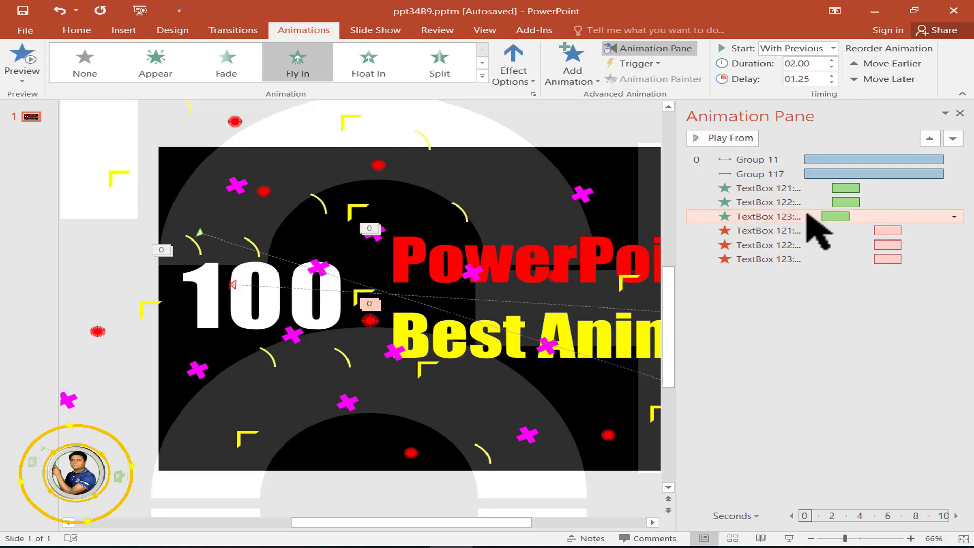
{"action": "left_click", "coordinate": [837, 231]}
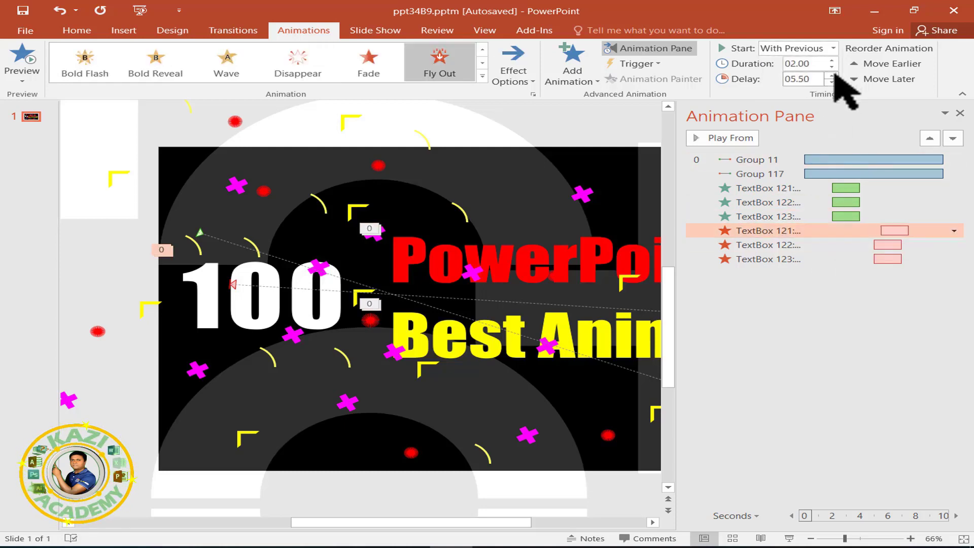
{"action": "left_click", "coordinate": [836, 245]}
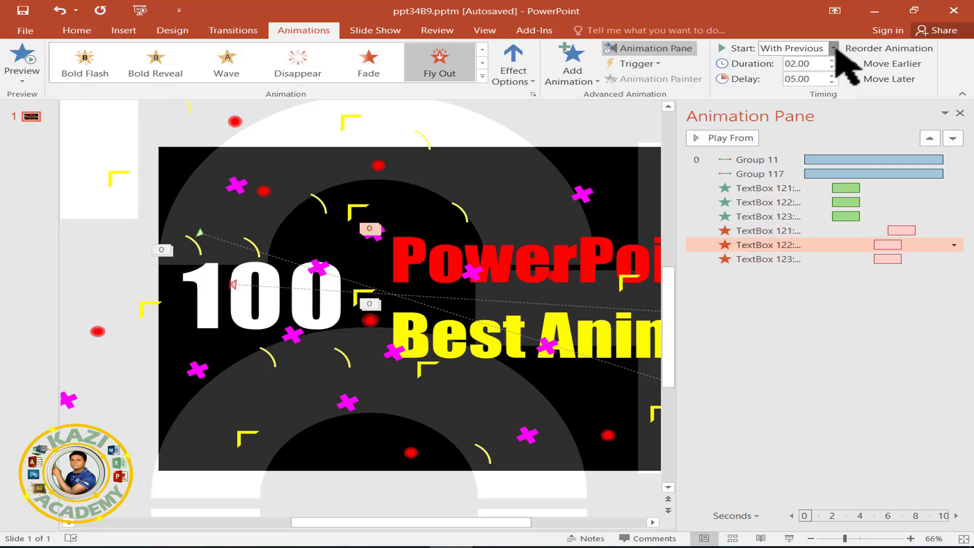
{"action": "left_click", "coordinate": [792, 77]}
{"action": "left_click", "coordinate": [835, 257]}
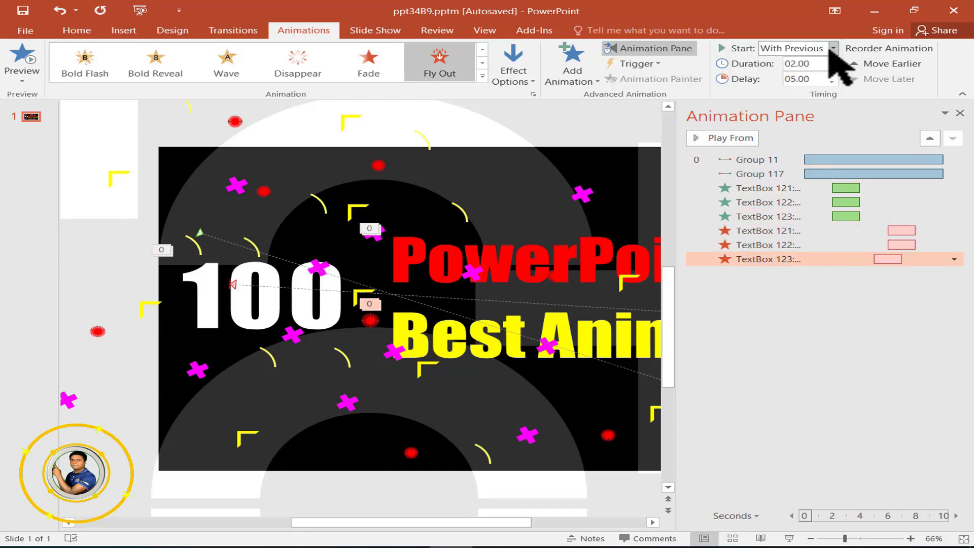
{"action": "left_click", "coordinate": [854, 327]}
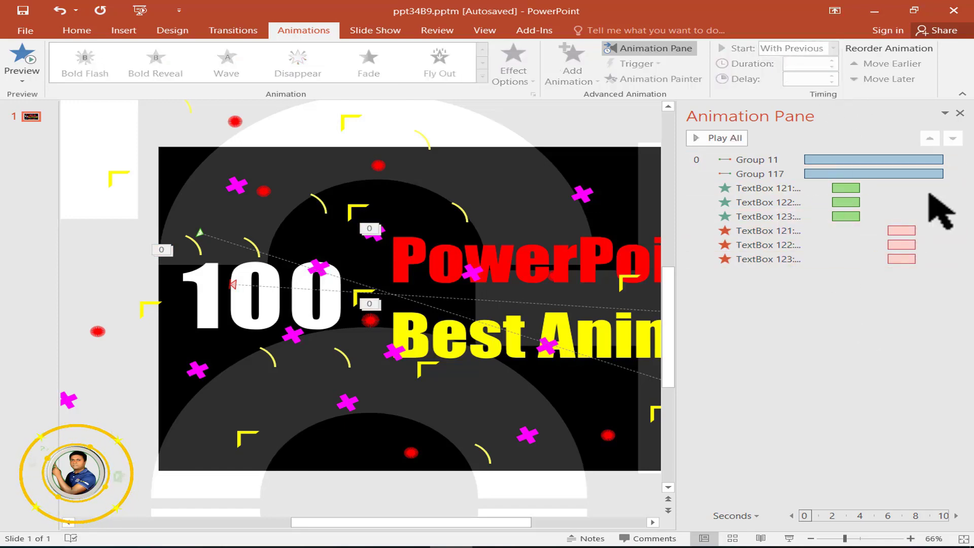
Close the Animation Pane and run the slide show from the beginning.
{"action": "left_click", "coordinate": [960, 112]}
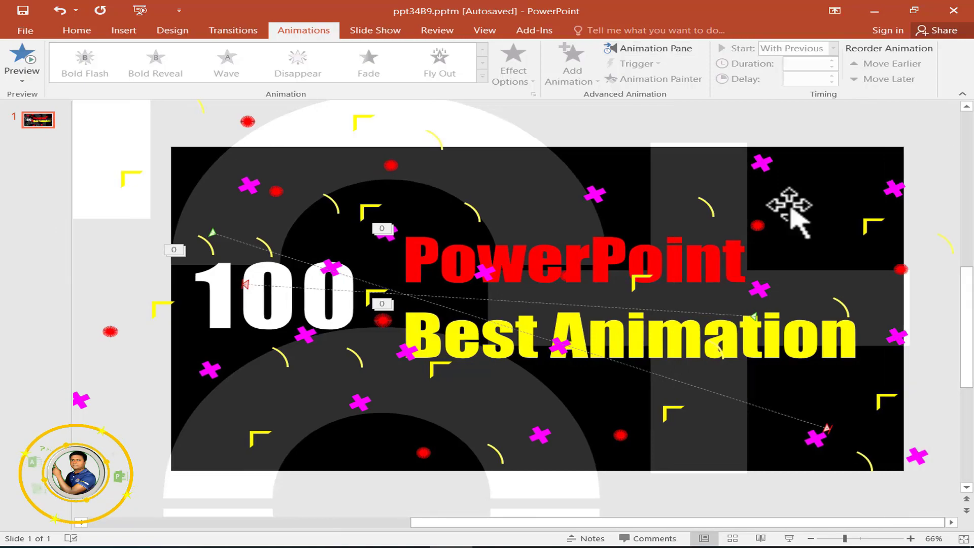
{"action": "left_click", "coordinate": [139, 10]}
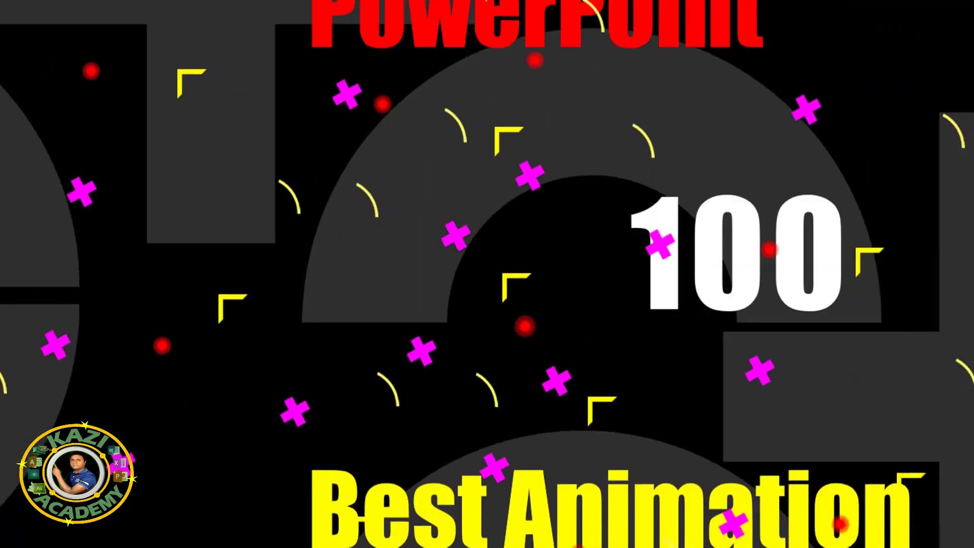